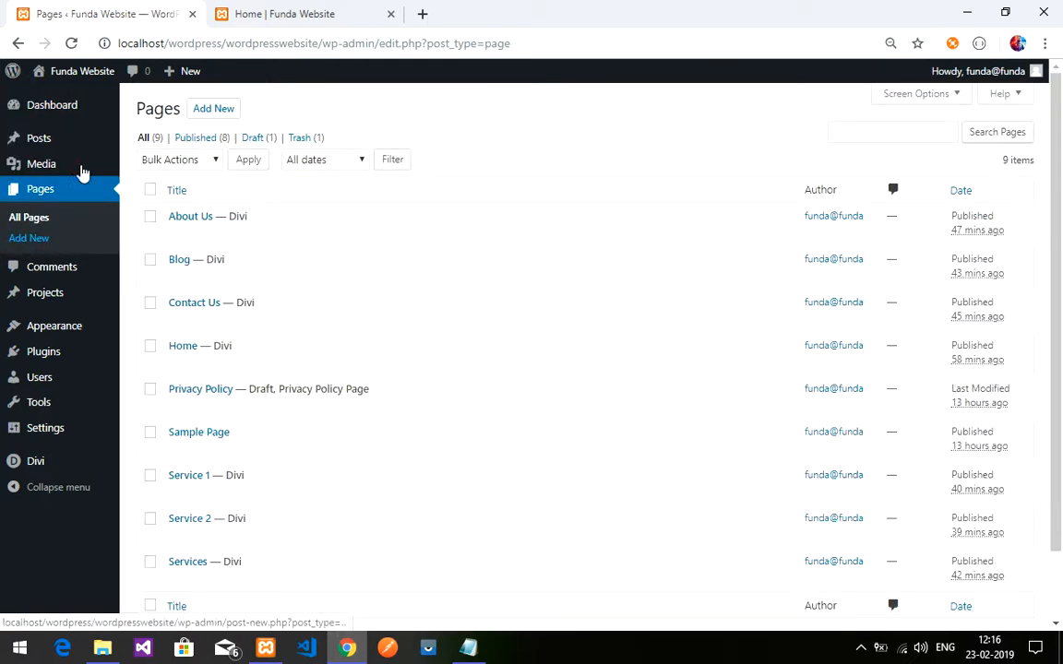
# - Glance at the live home page, then open the Home page for editing from the Pages list
pyautogui.click(285, 13)
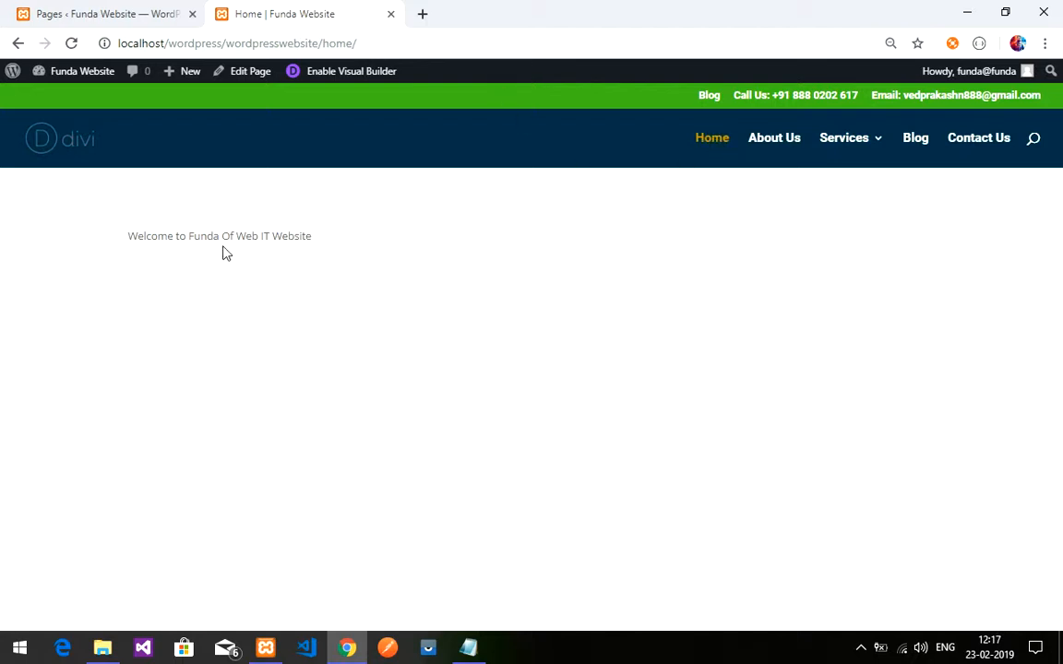
pyautogui.click(95, 11)
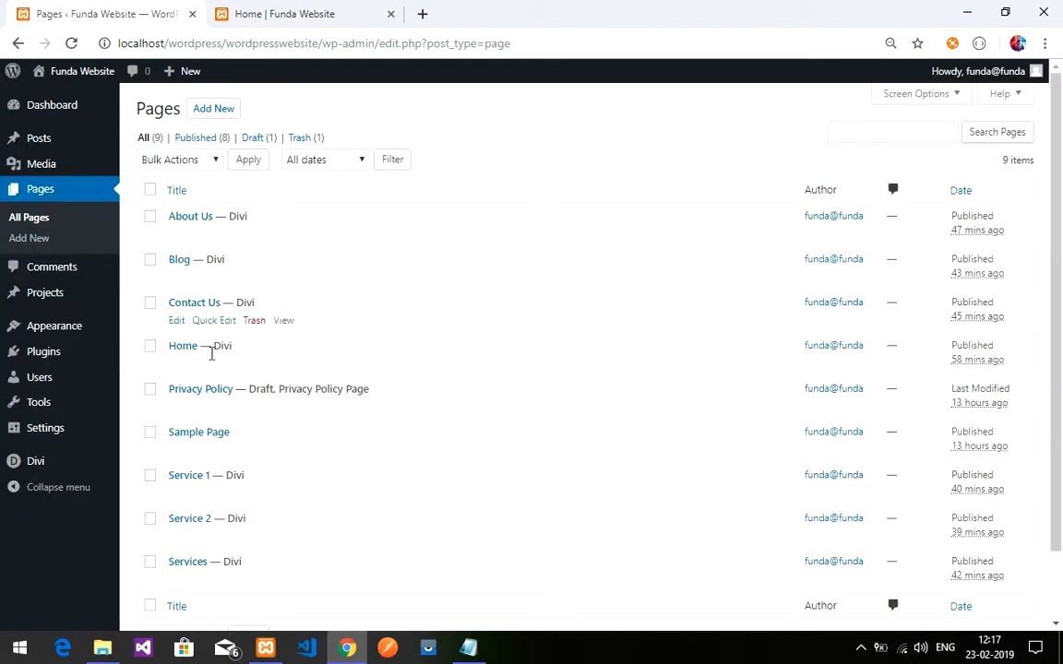
pyautogui.click(184, 346)
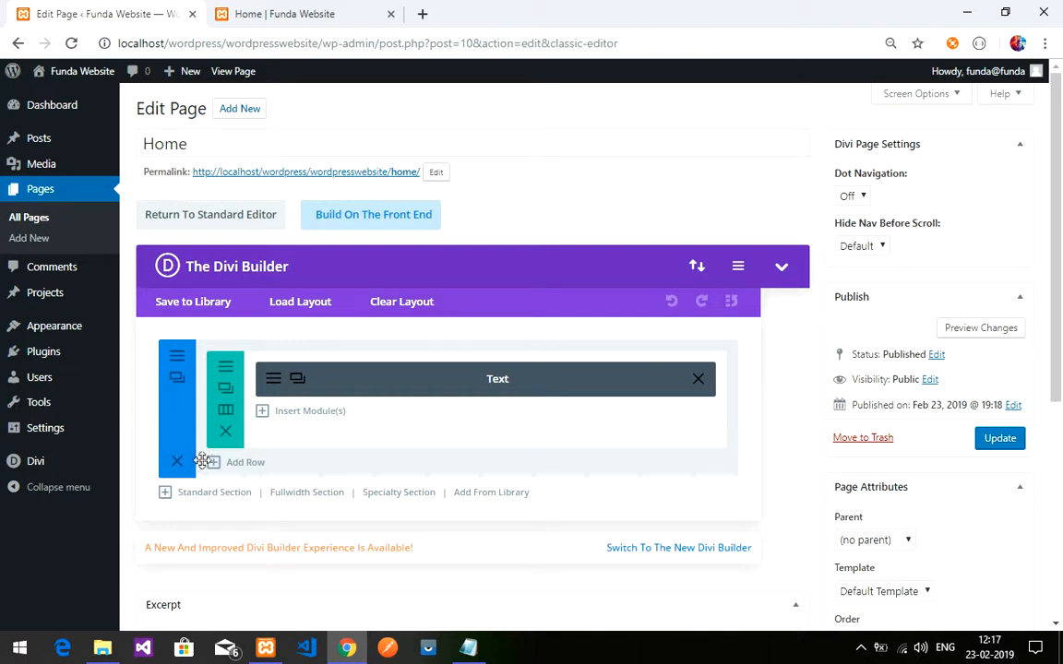
# - Check the 'Welcome to Funda Of Web IT Website' line on the live page, then return to the editor
pyautogui.click(279, 14)
pyautogui.moveTo(130, 236); pyautogui.dragTo(328, 237)
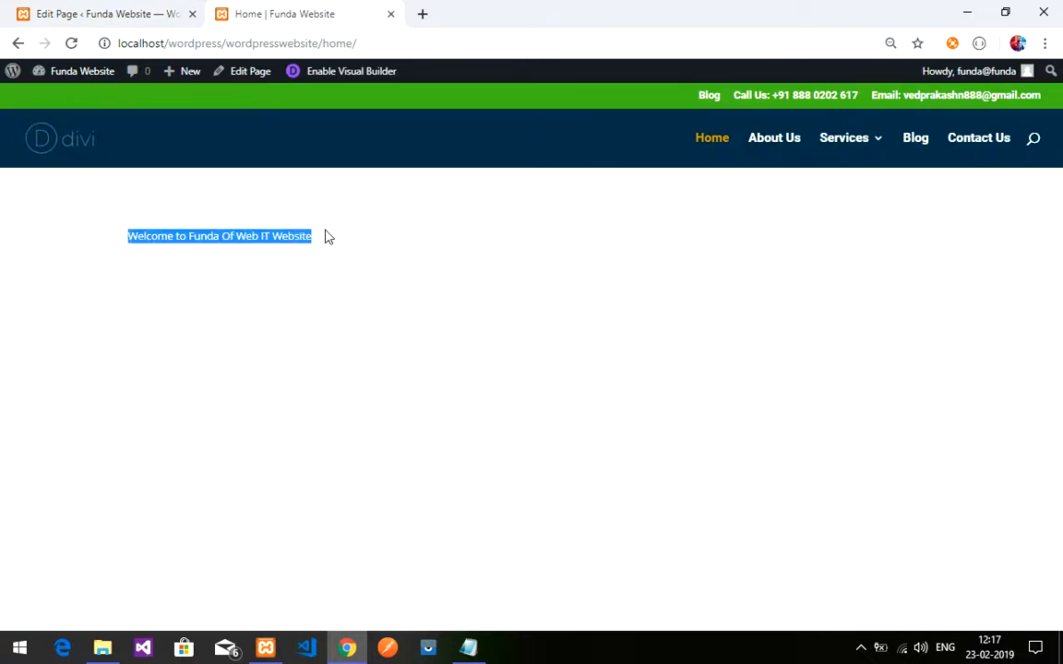
pyautogui.click(312, 241)
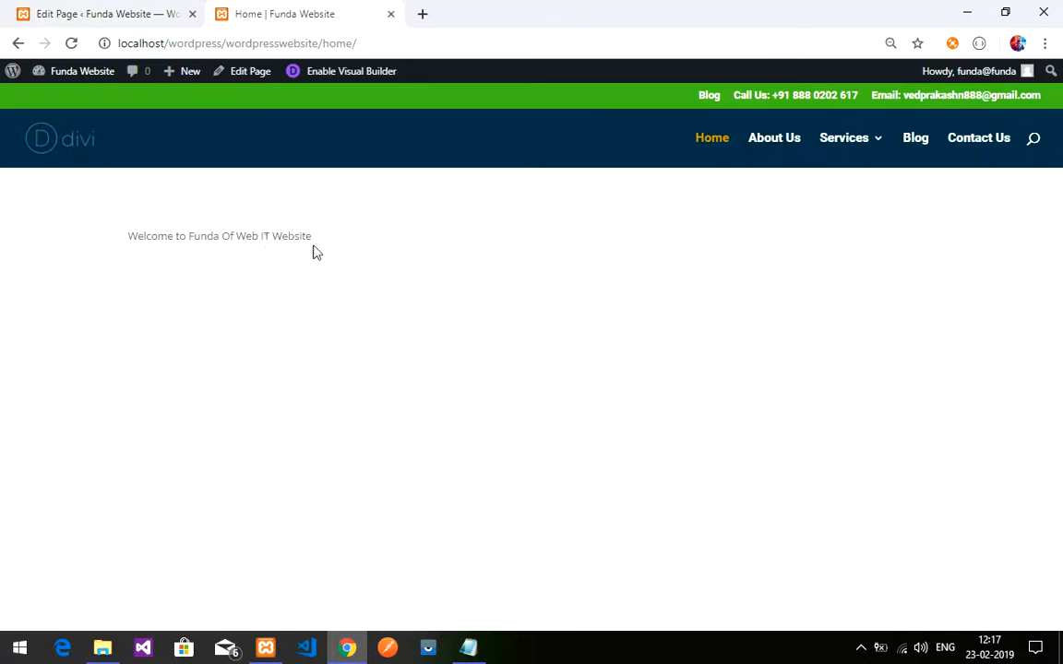
pyautogui.click(164, 16)
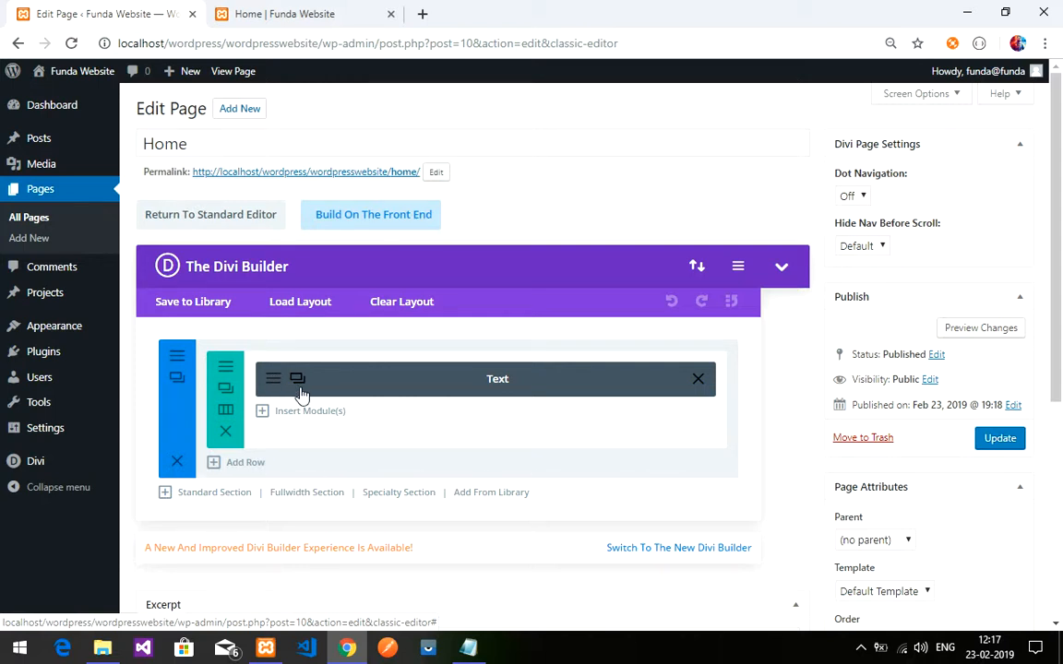
# - Inspect the welcome Text module's content, close it unchanged, and view the live page again
pyautogui.click(364, 379)
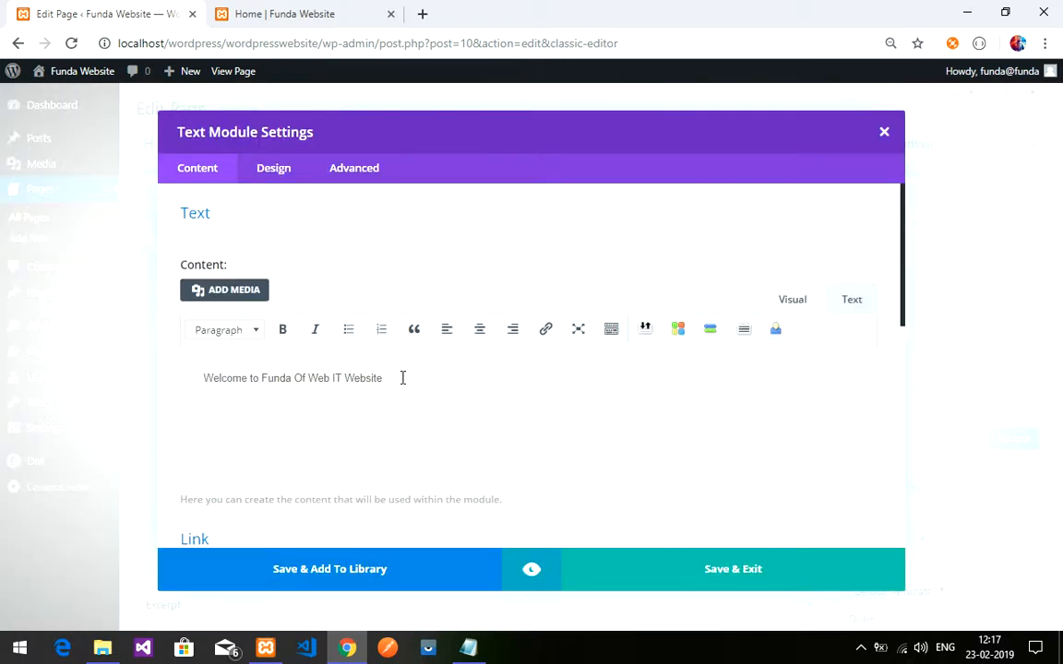
pyautogui.moveTo(403, 378); pyautogui.dragTo(206, 392)
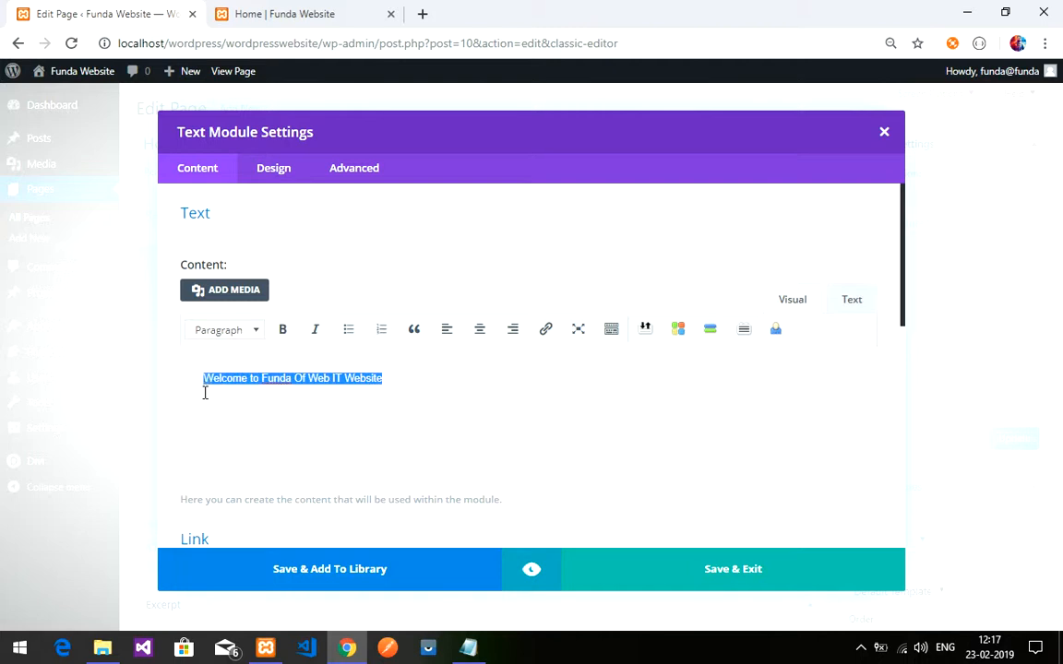
pyautogui.click(360, 396)
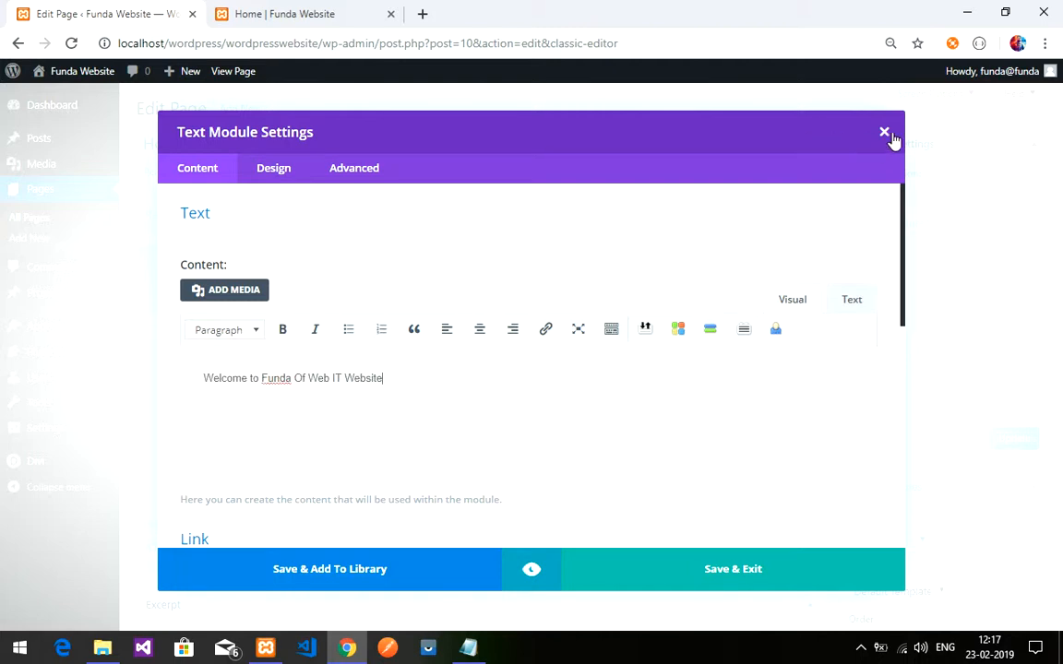
pyautogui.click(884, 134)
pyautogui.click(318, 13)
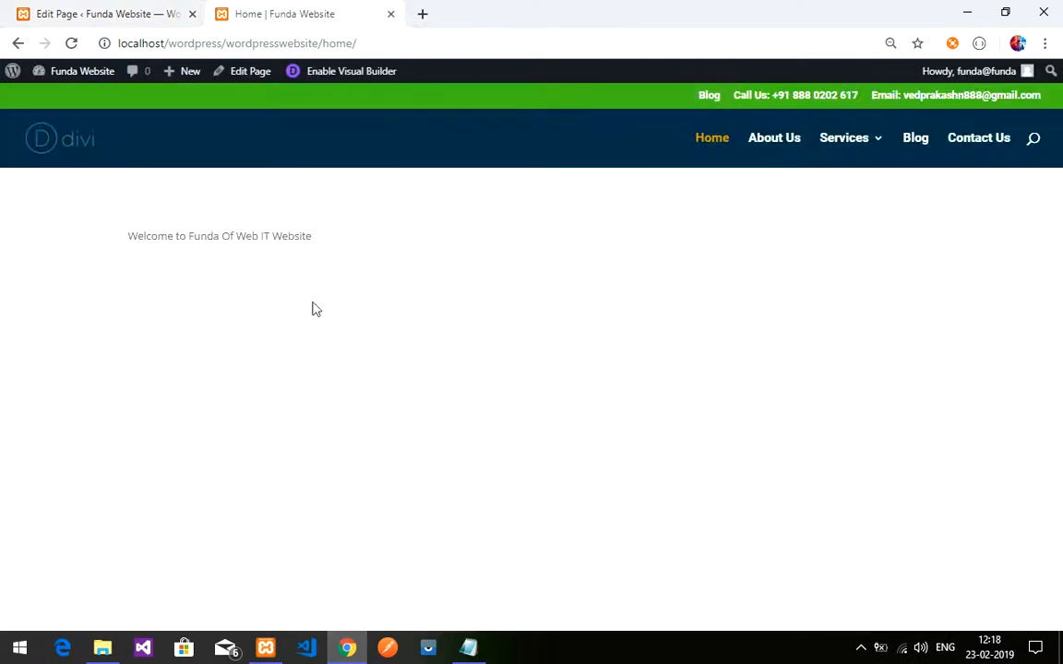
# - Insert a new purple fullwidth section and drag it above the blue Text module section
pyautogui.click(118, 11)
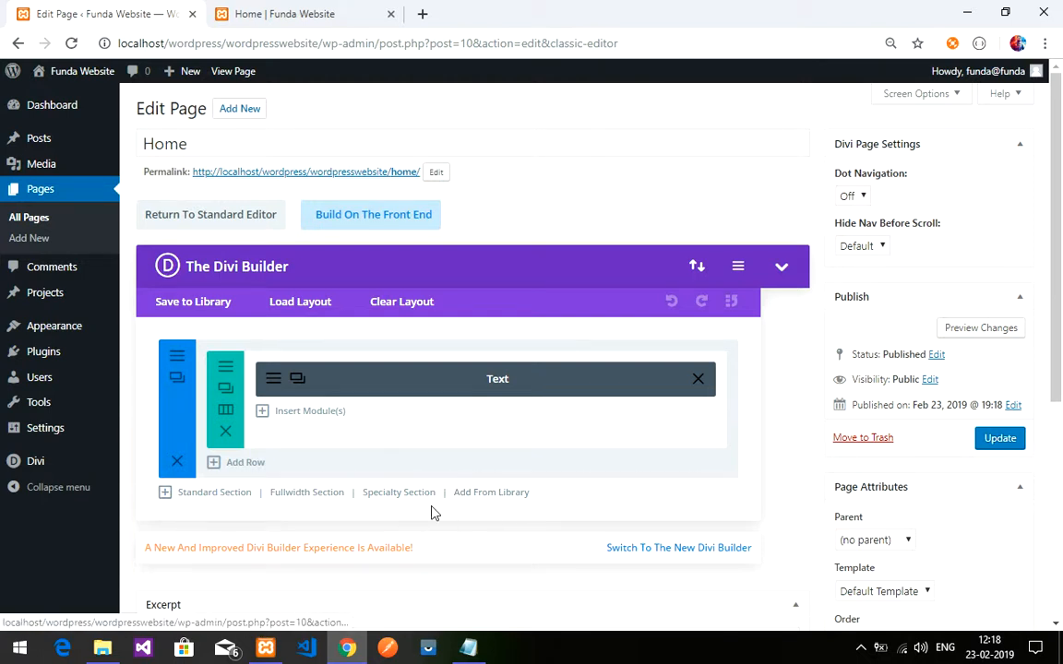
pyautogui.click(306, 493)
pyautogui.scroll(-3, 304, 498)
pyautogui.scroll(1, 368, 443)
pyautogui.moveTo(205, 365); pyautogui.dragTo(208, 180)
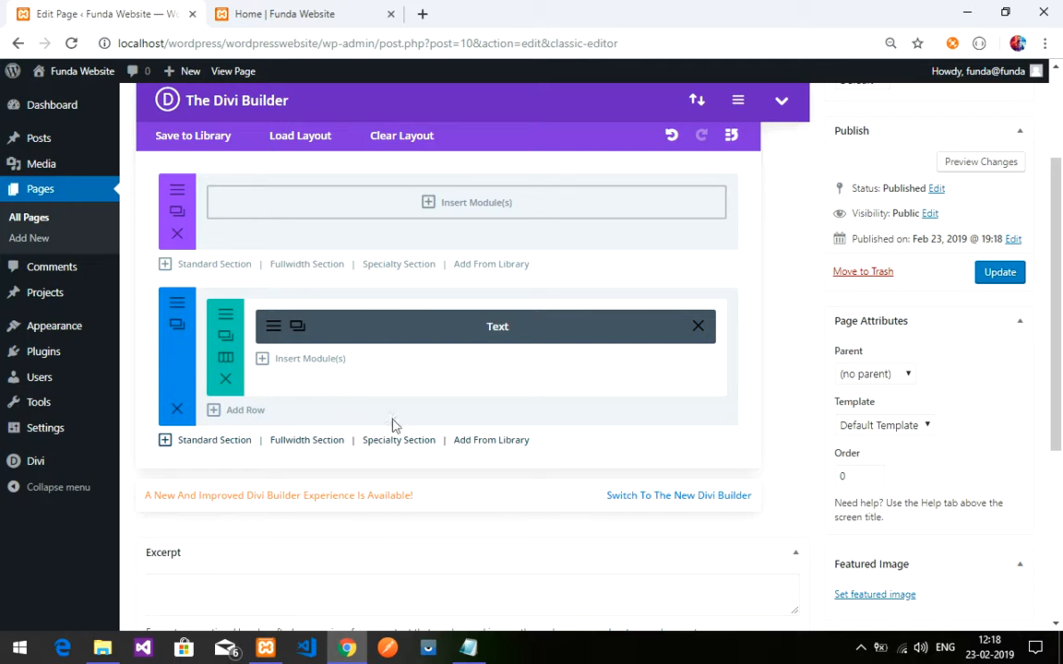
pyautogui.scroll(1, 319, 402)
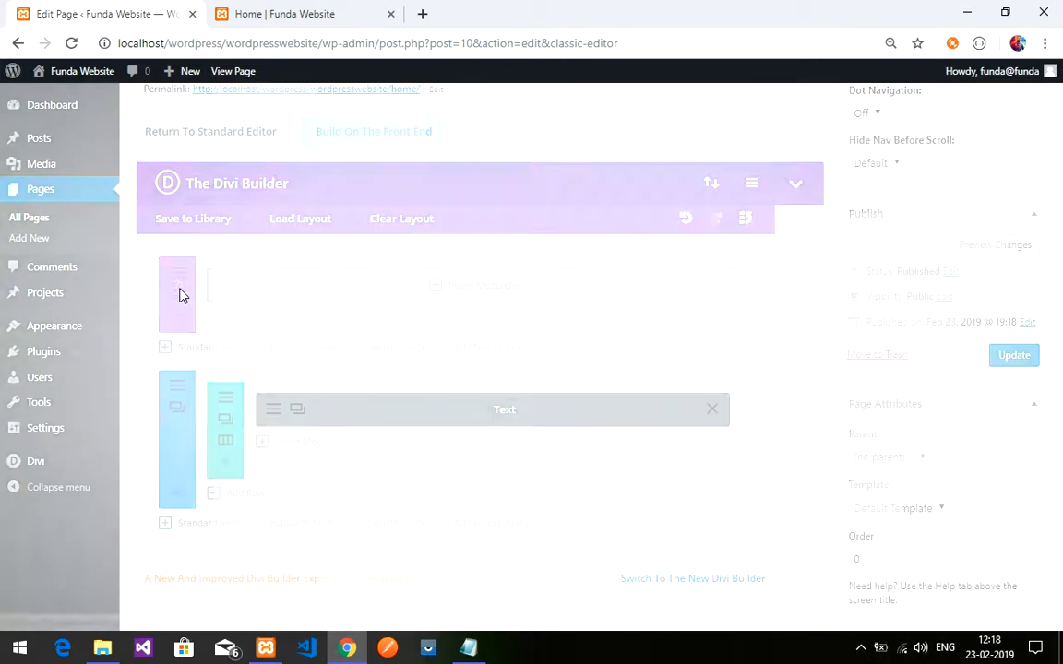
# - In the fullwidth section's Design > Spacing, enter 0 for the margin and padding values
pyautogui.click(180, 295)
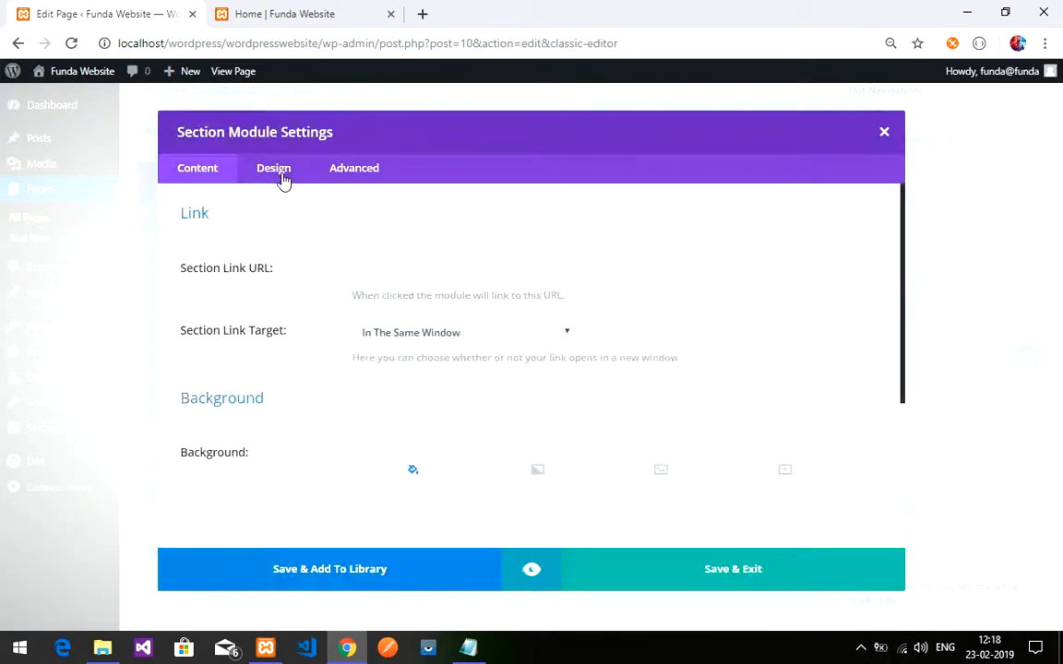
pyautogui.click(268, 170)
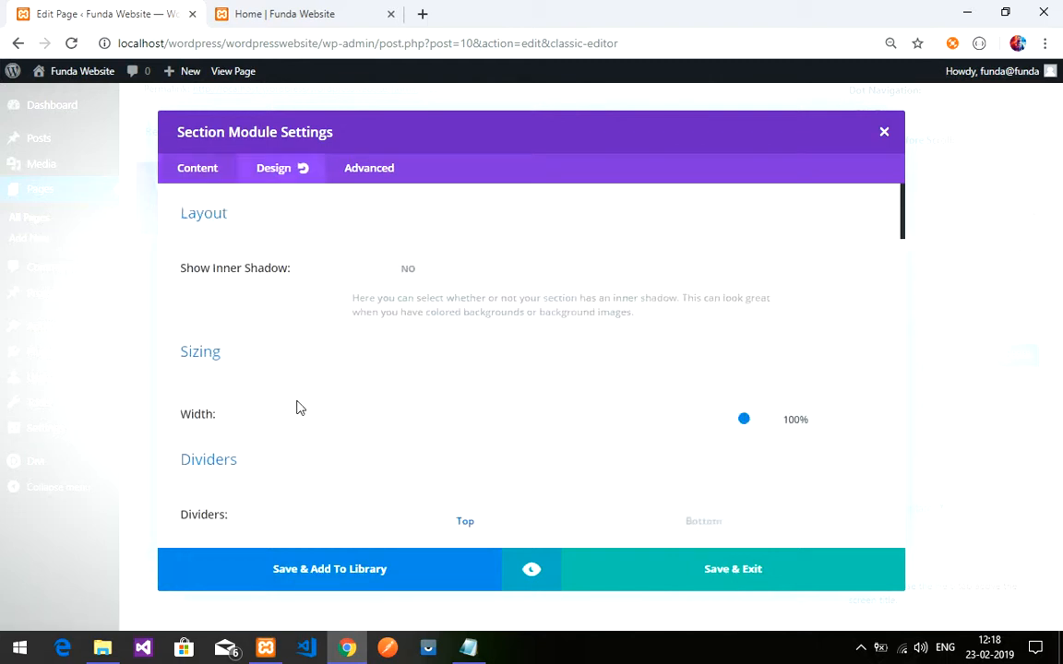
pyautogui.scroll(-5, 298, 407)
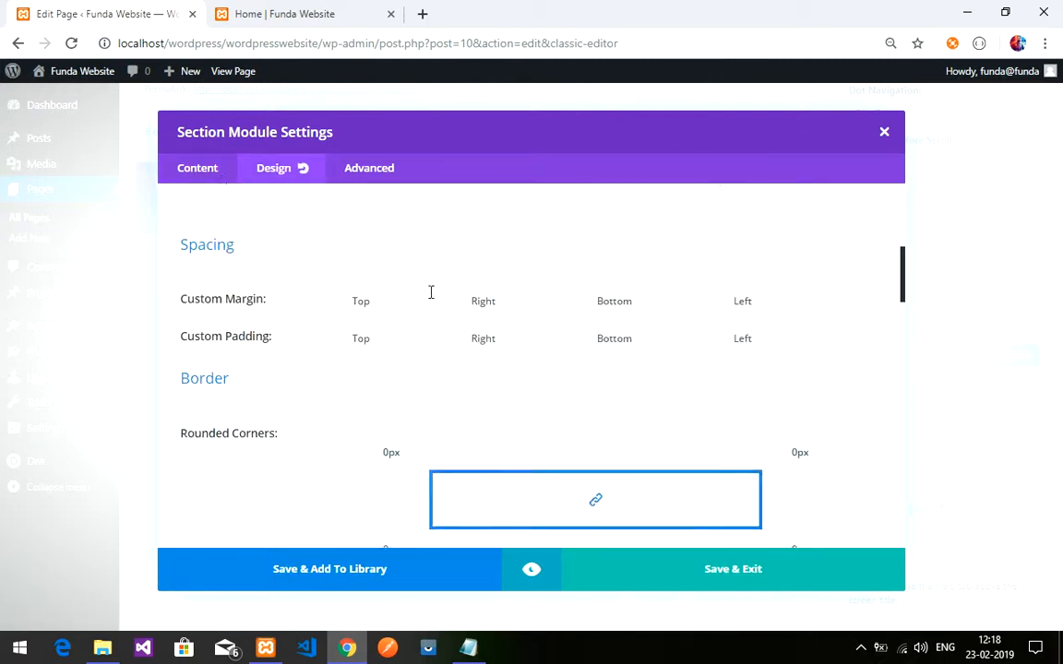
pyautogui.write('0')
pyautogui.click(668, 304)
pyautogui.write('0')
pyautogui.click(655, 339)
pyautogui.write('0px')
# - Make top padding, bottom margin and bottom padding read 0px, then save the section
pyautogui.click(436, 338)
pyautogui.write('0px')
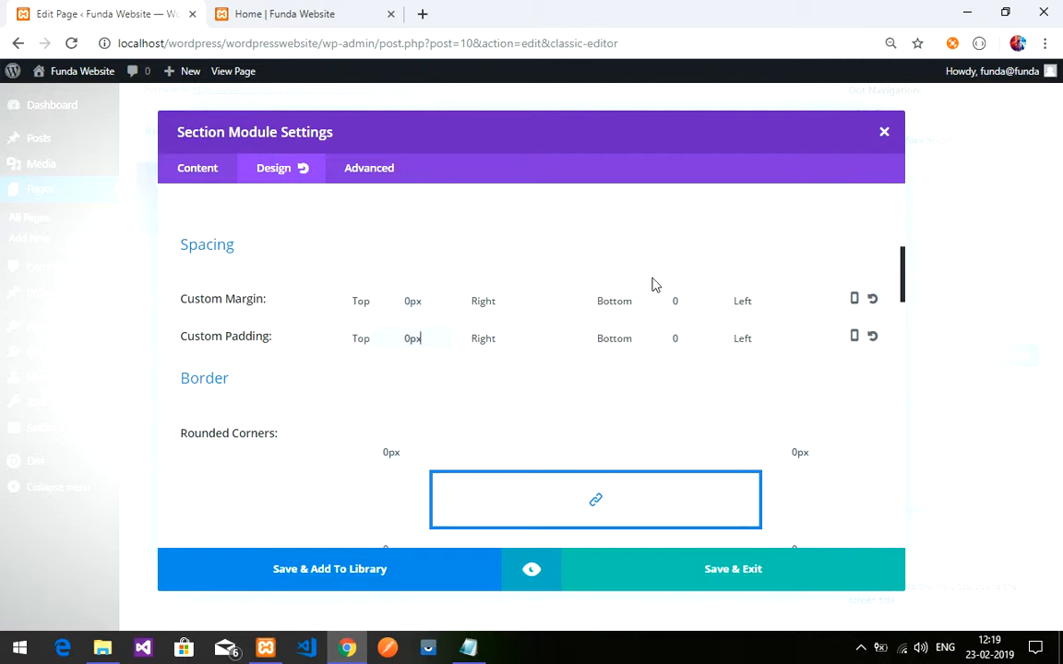
pyautogui.click(704, 299)
pyautogui.write('0px')
pyautogui.click(693, 330)
pyautogui.write('0px')
pyautogui.scroll(-1, 517, 408)
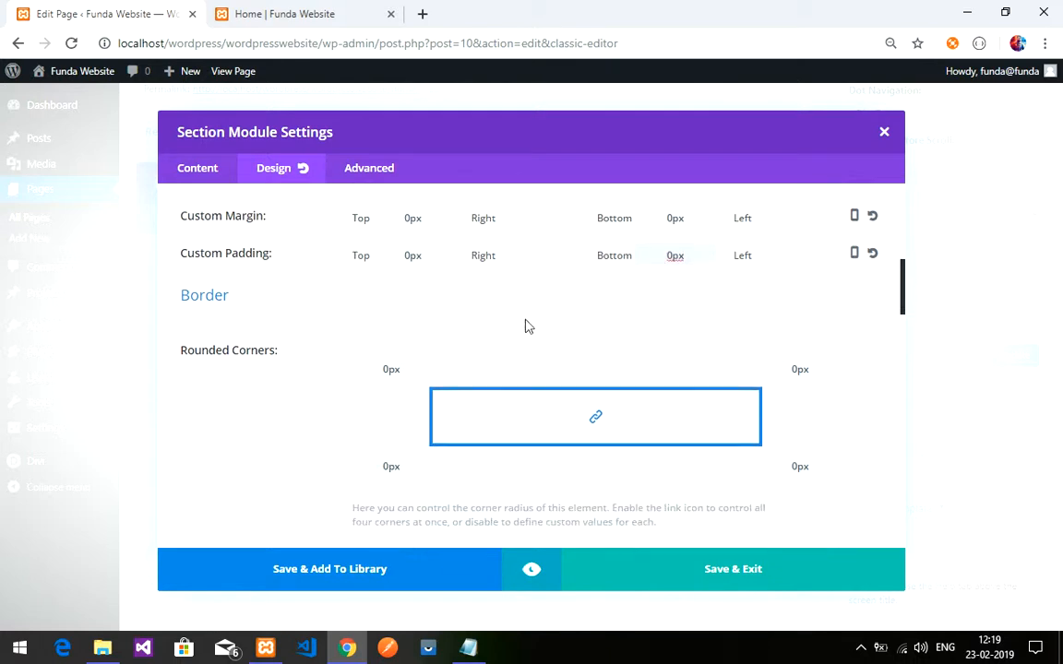
pyautogui.click(566, 320)
pyautogui.click(661, 574)
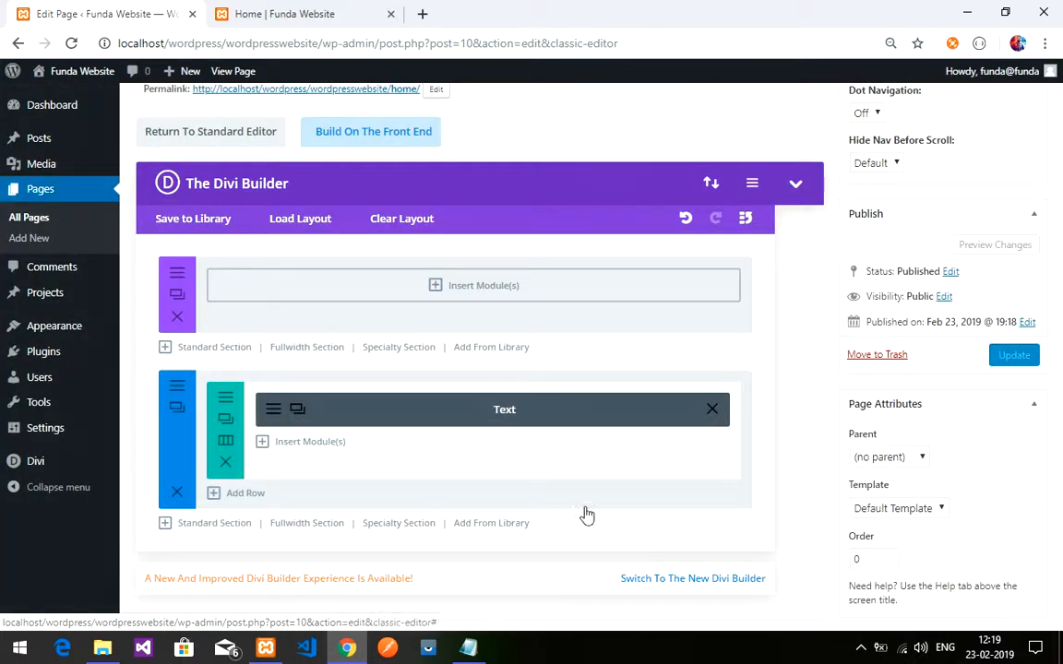
# - Insert a Fullwidth Slider module into the fullwidth section and add its first slide
pyautogui.click(474, 293)
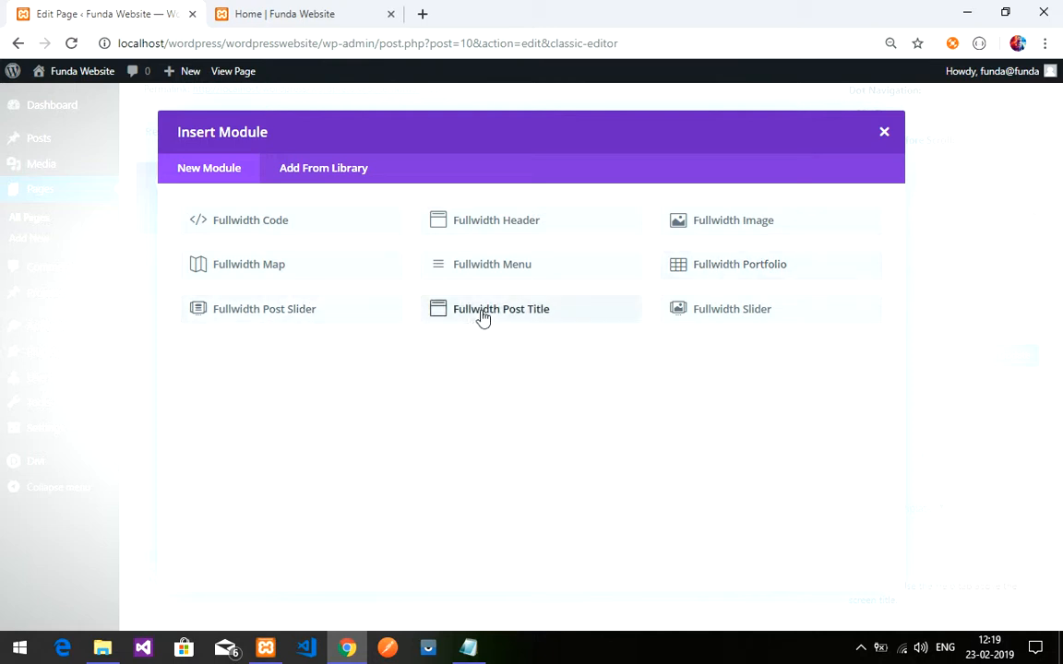
pyautogui.click(722, 317)
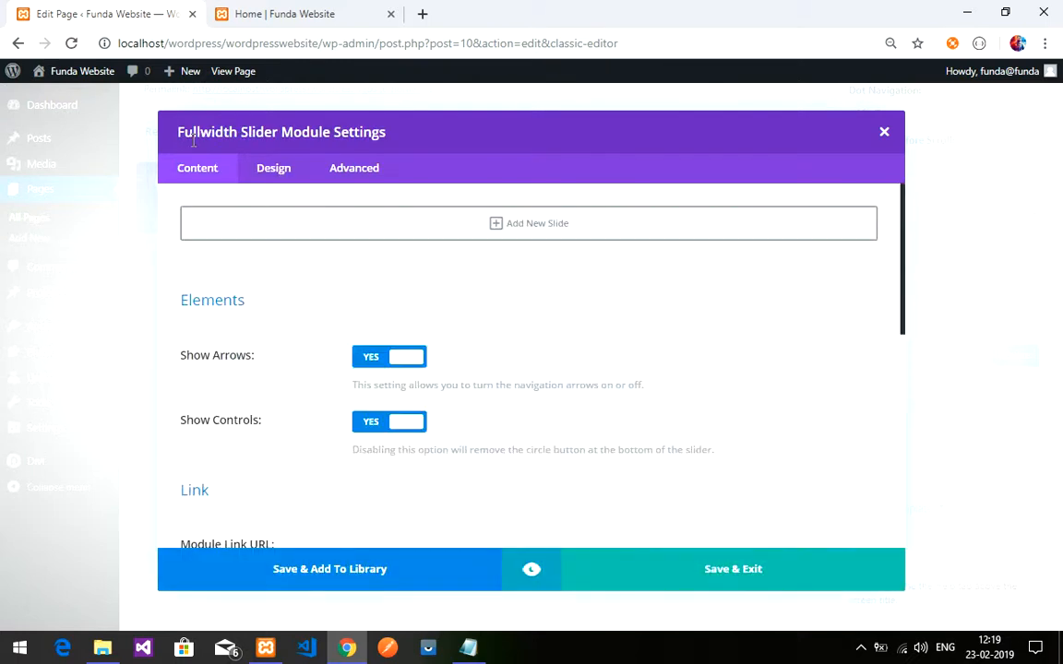
pyautogui.click(549, 230)
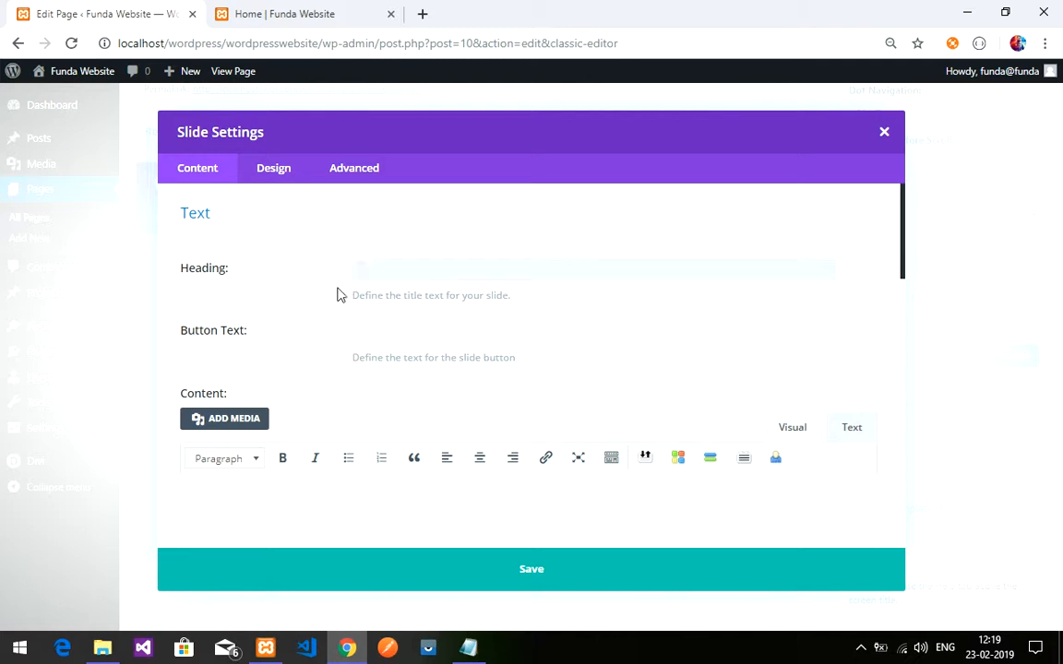
# - Enter heading 'Welcome To Funda of Web IT', button text 'Explore Now' and a slide-show description
pyautogui.moveTo(193, 217); pyautogui.dragTo(211, 217)
pyautogui.click(436, 277)
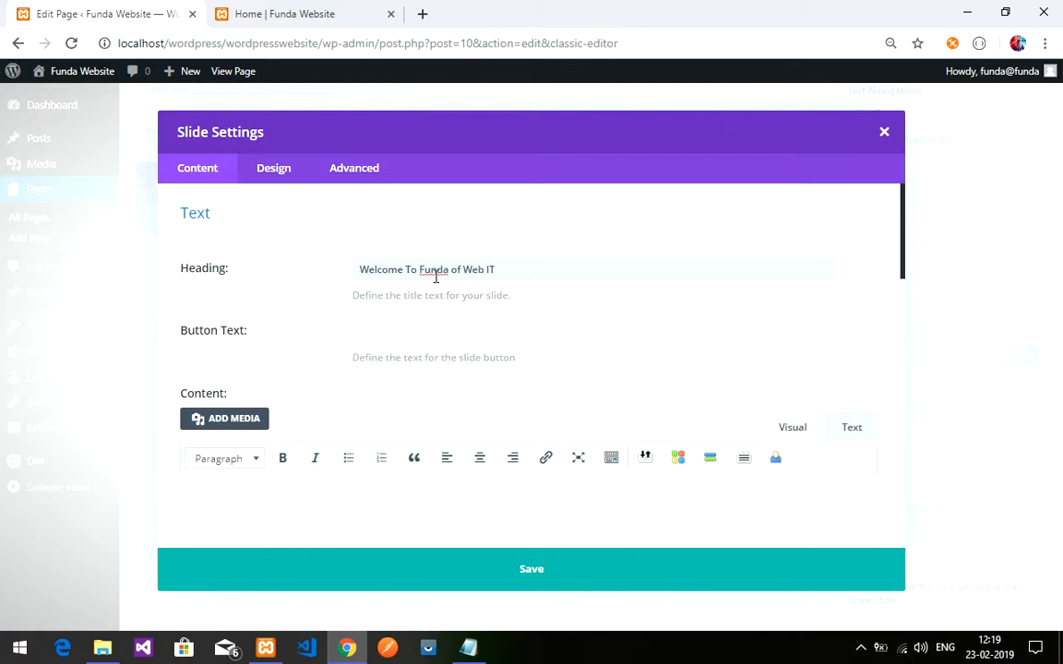
pyautogui.click(615, 336)
pyautogui.scroll(-1, 616, 334)
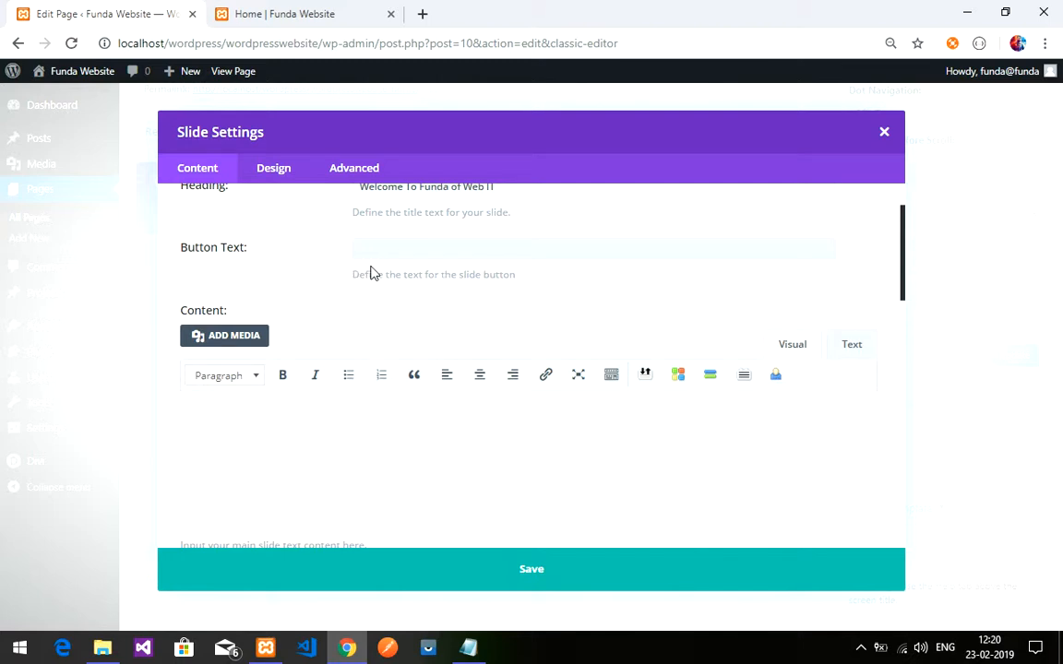
pyautogui.scroll(1, 427, 308)
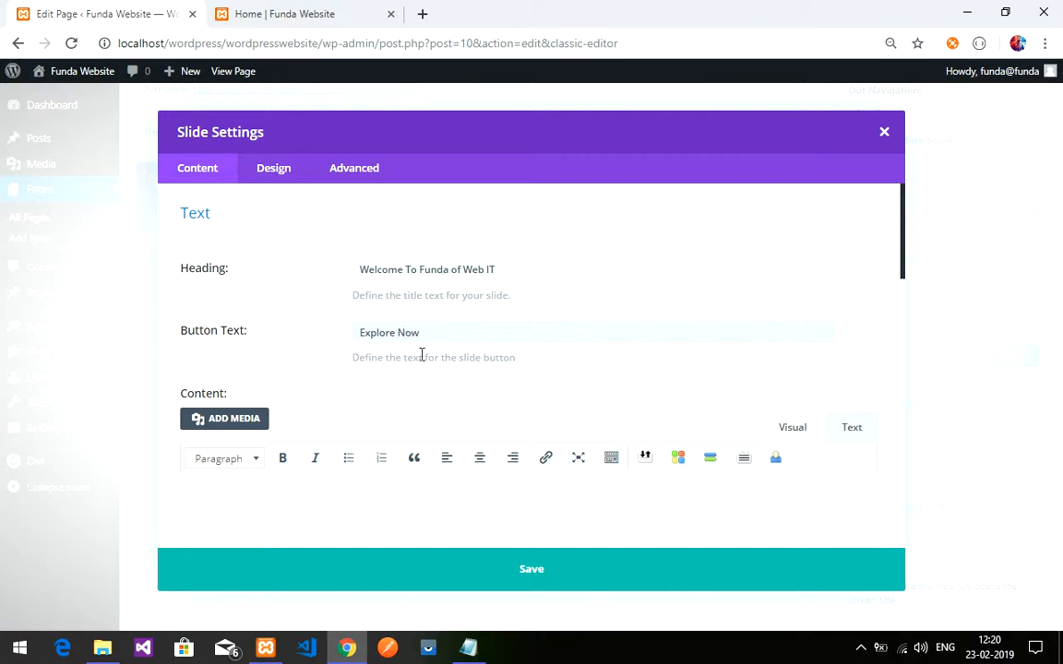
pyautogui.scroll(-2, 424, 343)
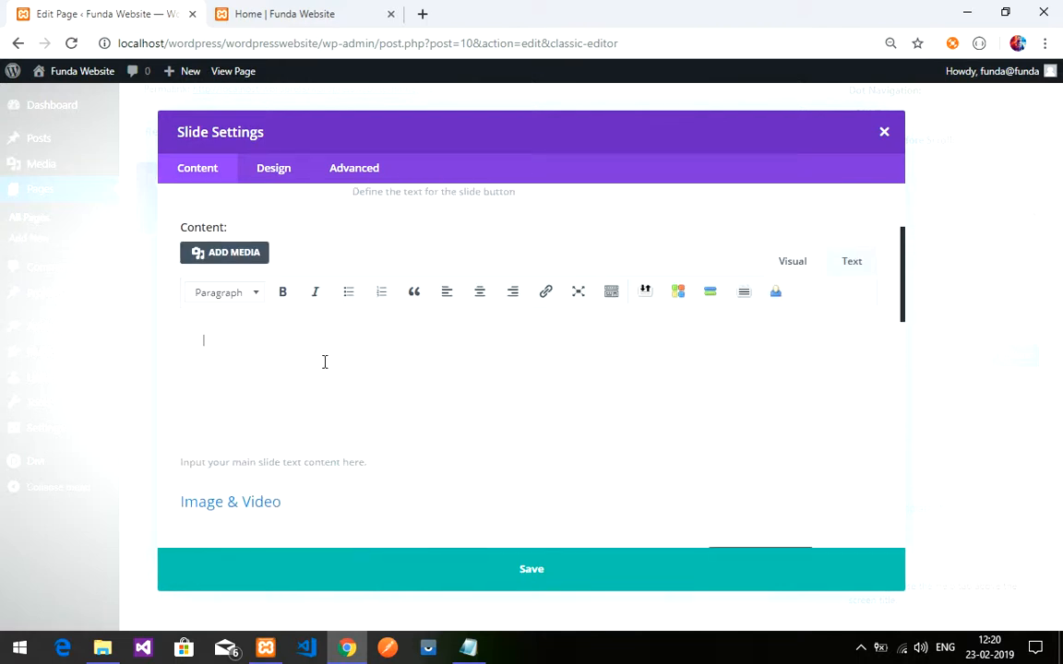
pyautogui.scroll(2, 376, 376)
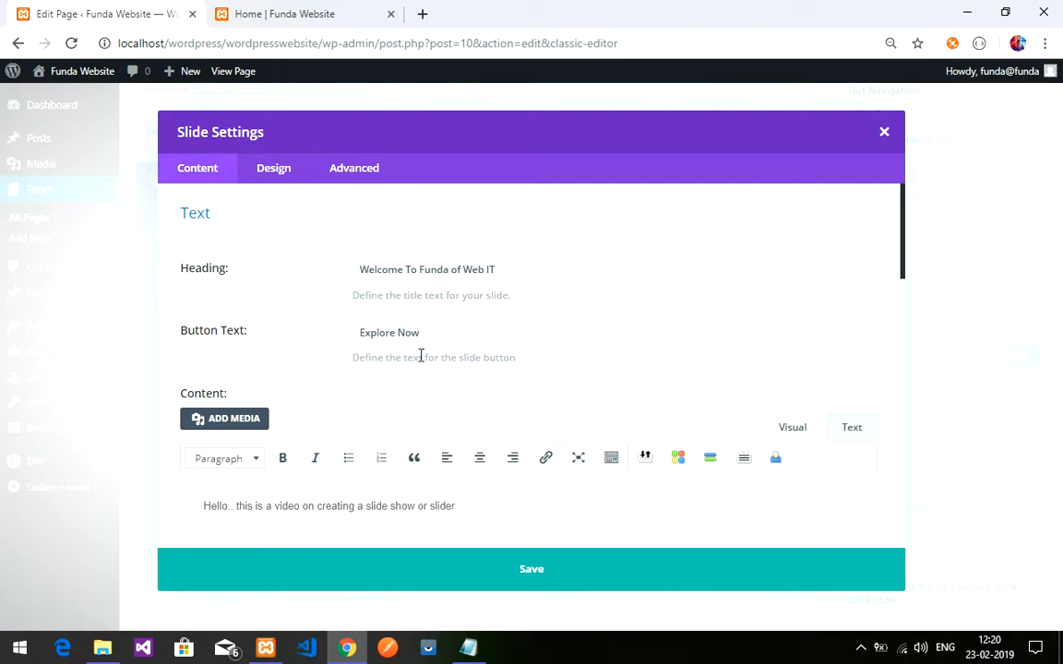
pyautogui.scroll(-3, 438, 361)
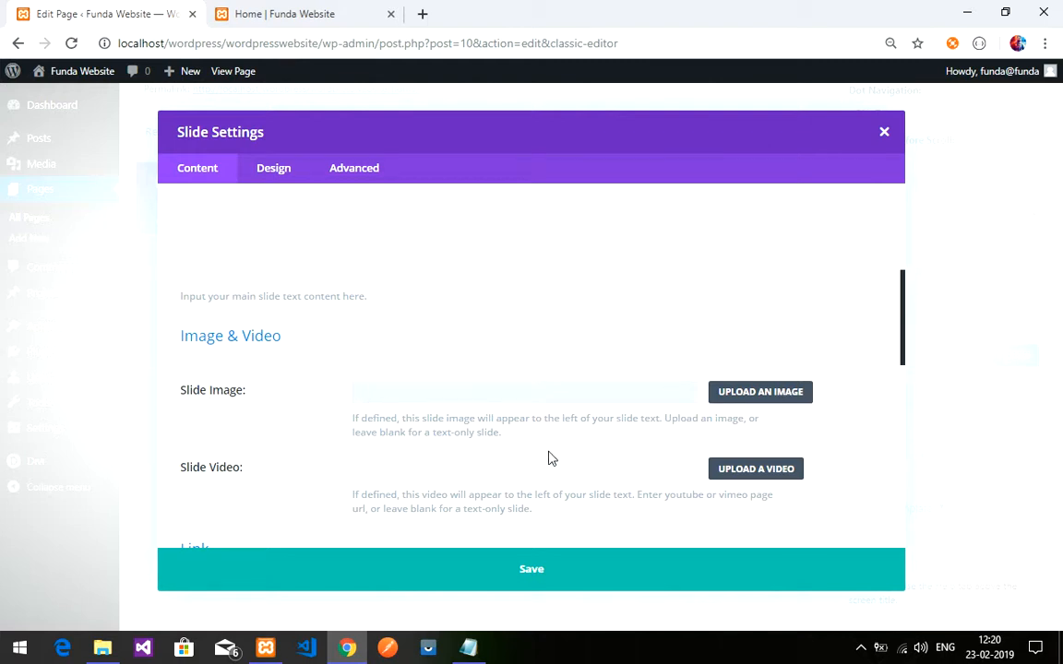
# - Compare the slide's colour, gradient and image background options, settling on solid colour
pyautogui.scroll(-1, 583, 455)
pyautogui.scroll(-1, 583, 455)
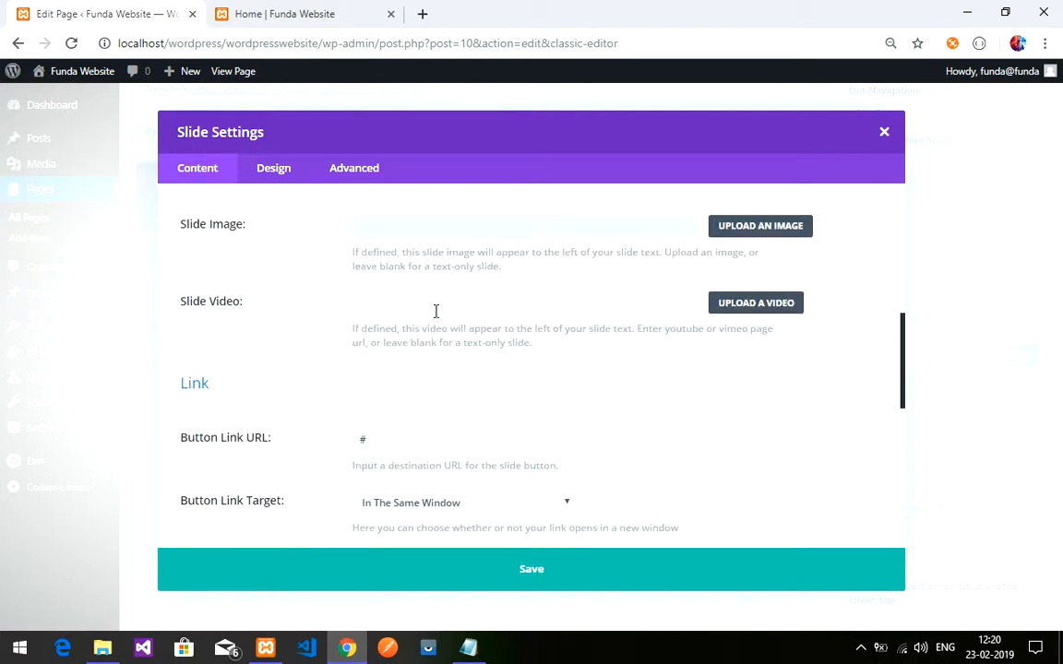
pyautogui.scroll(-5, 434, 425)
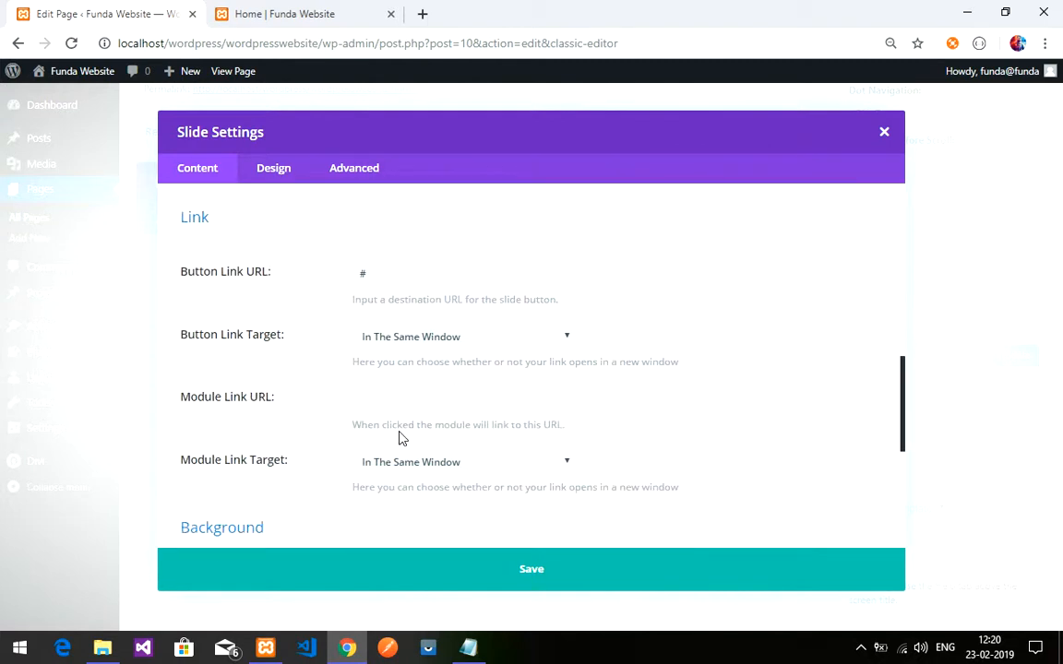
pyautogui.click(413, 355)
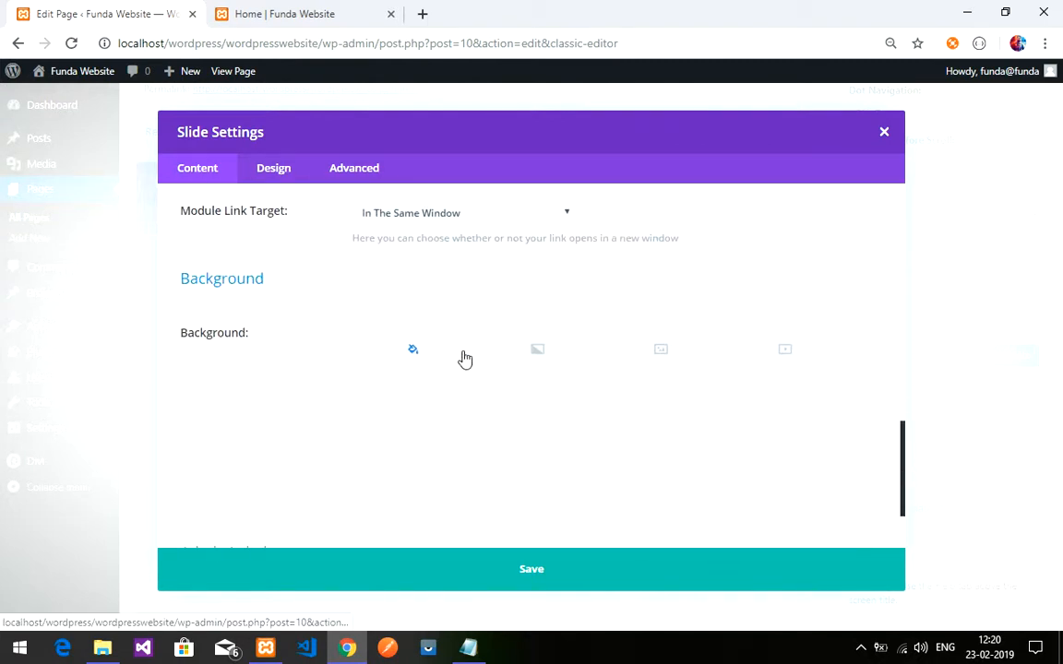
pyautogui.click(537, 350)
pyautogui.click(634, 358)
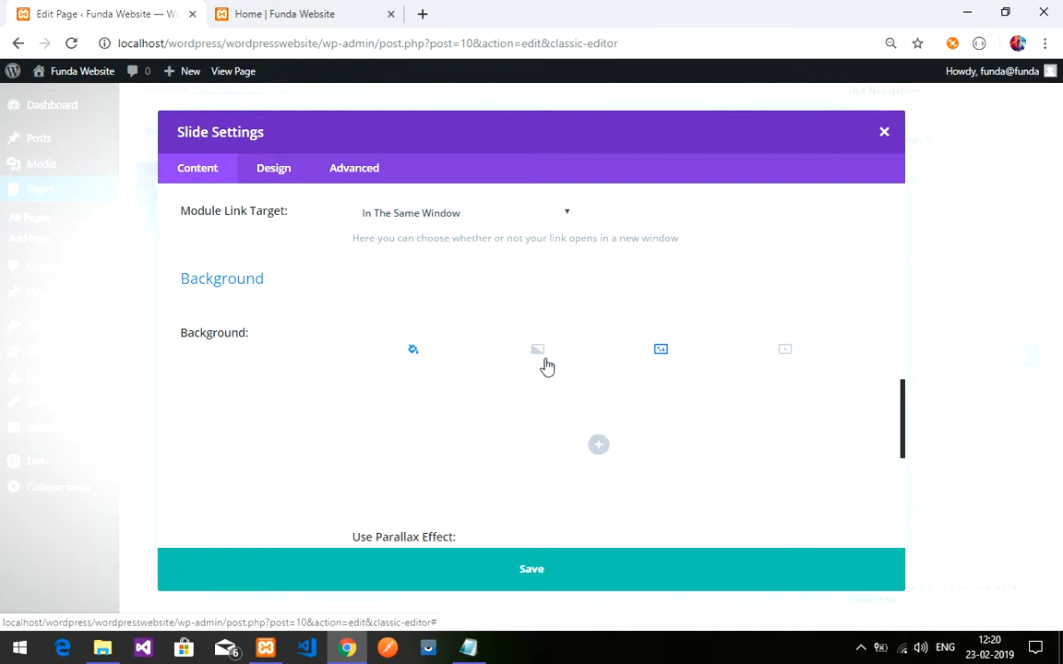
pyautogui.click(451, 359)
# - Give the welcome slide a solid orange background colour
pyautogui.scroll(10, 363, 373)
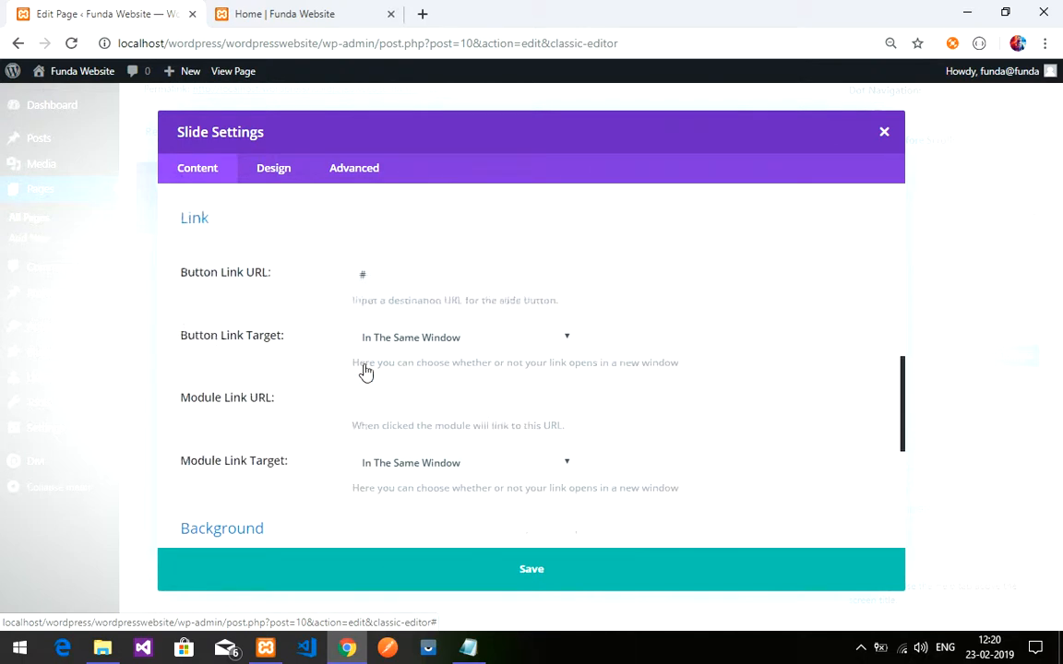
pyautogui.scroll(-3, 366, 372)
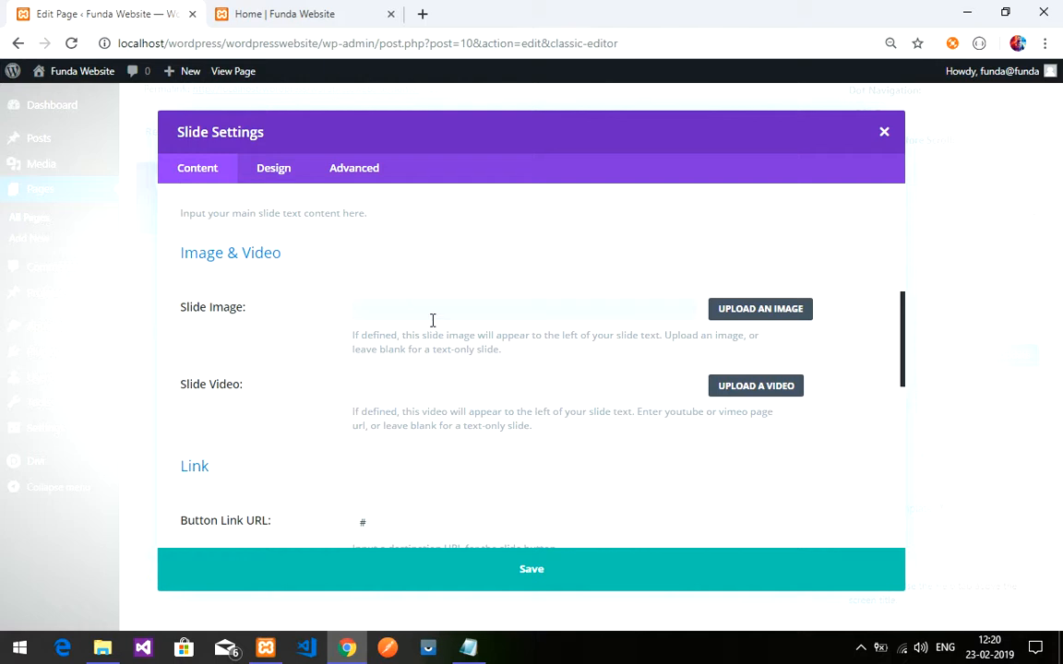
pyautogui.scroll(-1, 351, 341)
pyautogui.scroll(1, 302, 290)
pyautogui.scroll(-5, 277, 327)
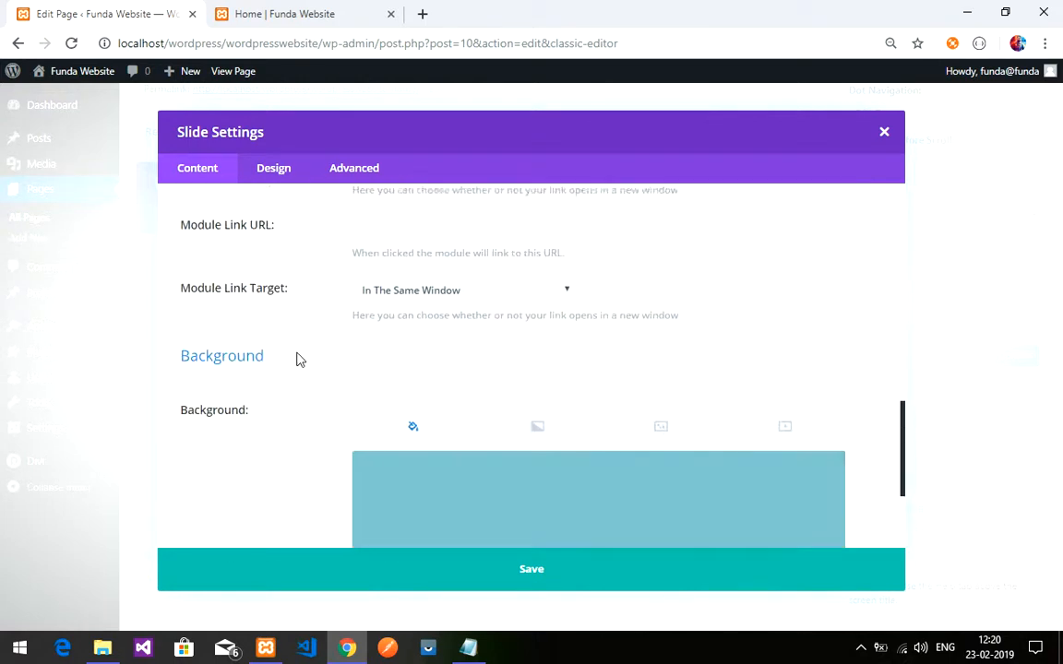
pyautogui.scroll(-1, 304, 361)
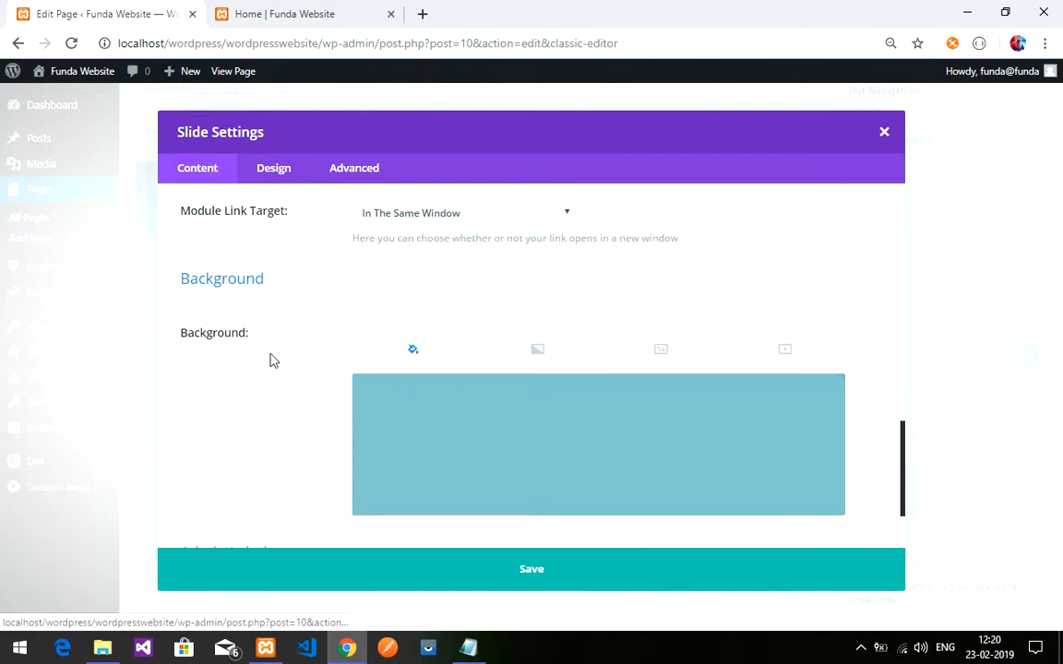
pyautogui.scroll(-1, 286, 369)
pyautogui.scroll(1, 332, 416)
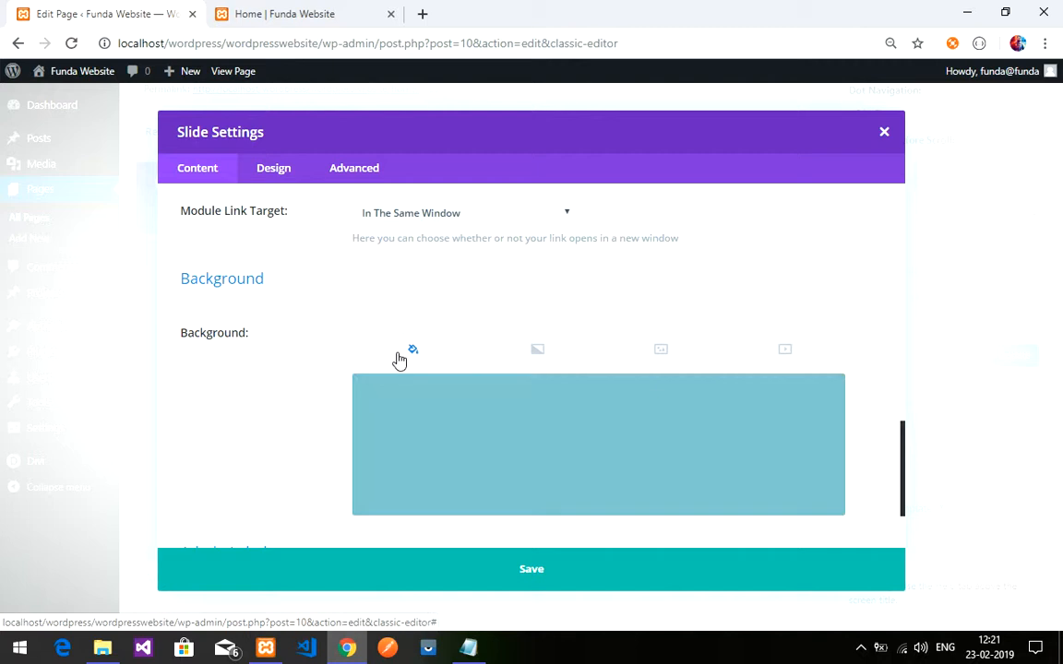
pyautogui.click(564, 452)
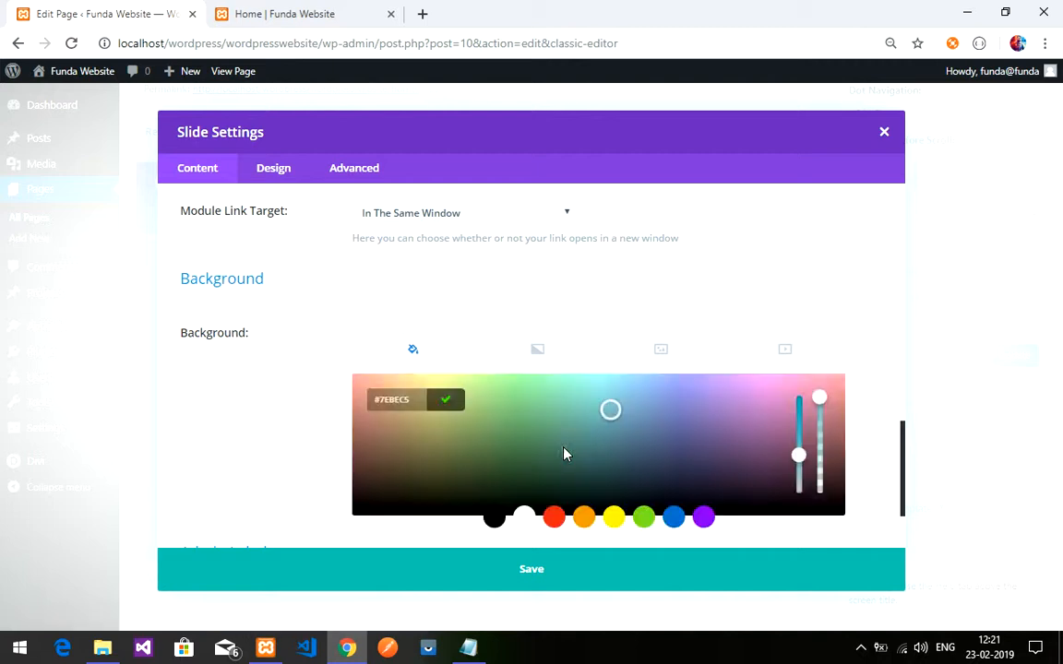
pyautogui.click(585, 519)
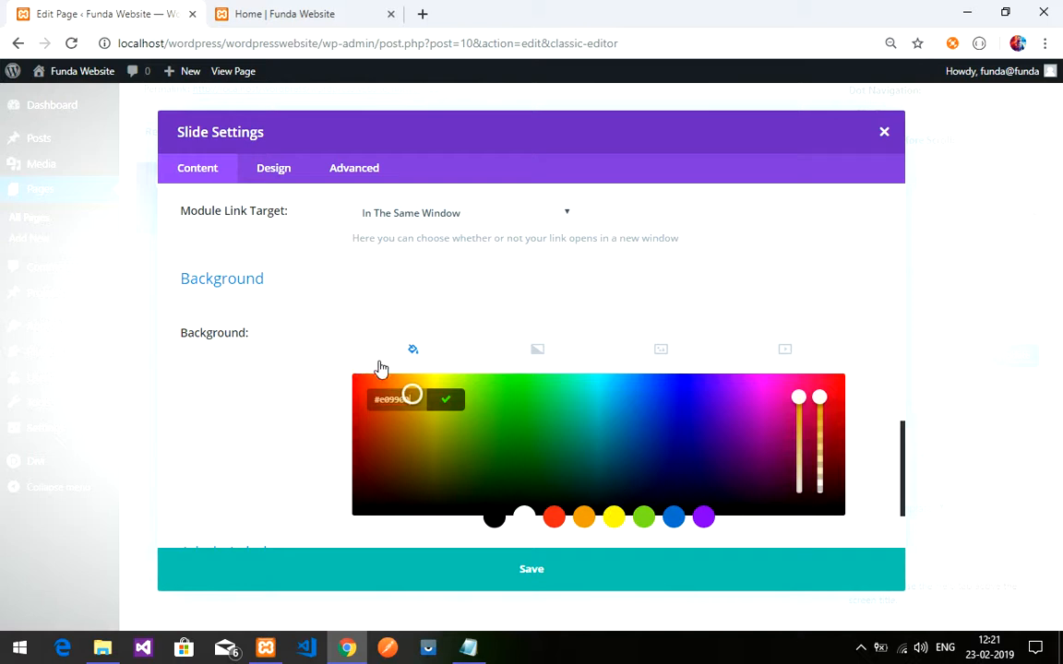
pyautogui.click(307, 369)
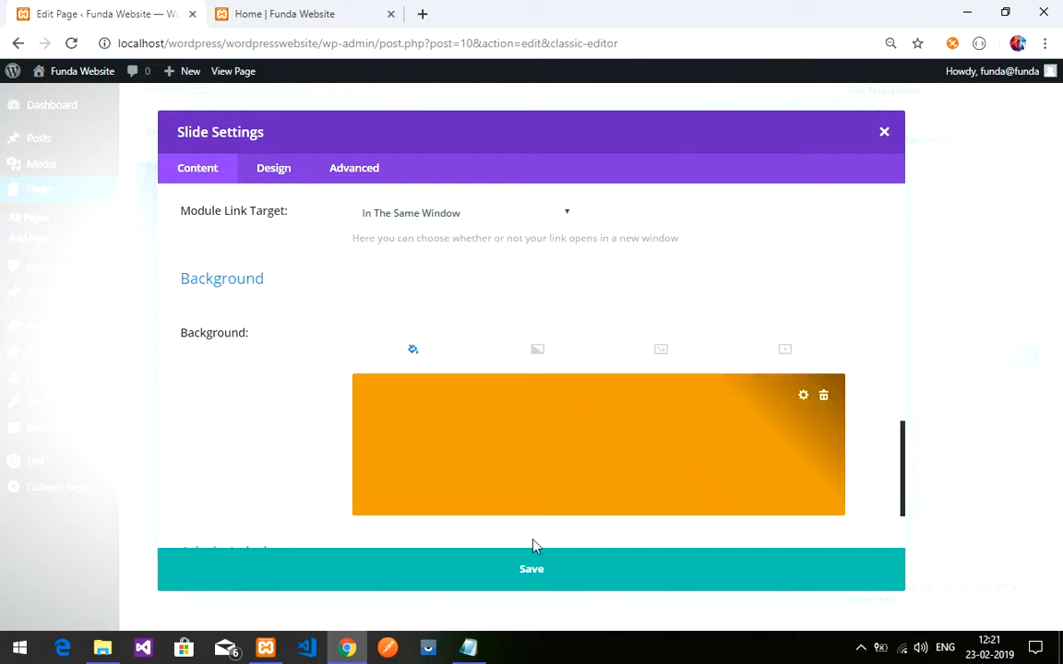
# - Review the slide's Design settings, toggling the background overlay on and back off
pyautogui.click(276, 171)
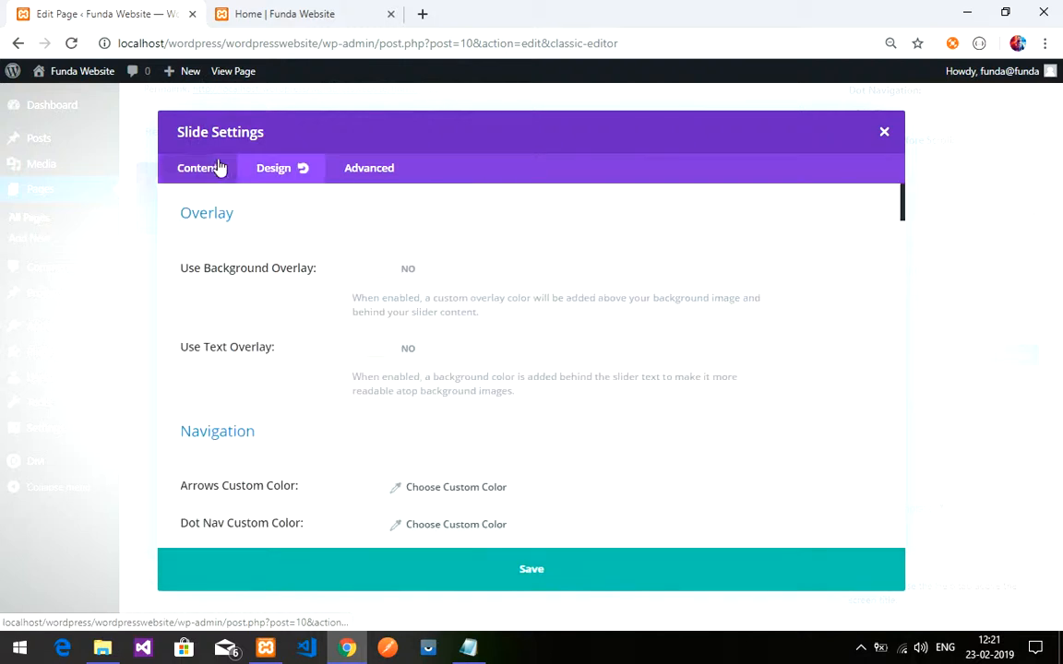
pyautogui.scroll(-1, 377, 304)
pyautogui.scroll(-1, 377, 307)
pyautogui.scroll(1, 379, 311)
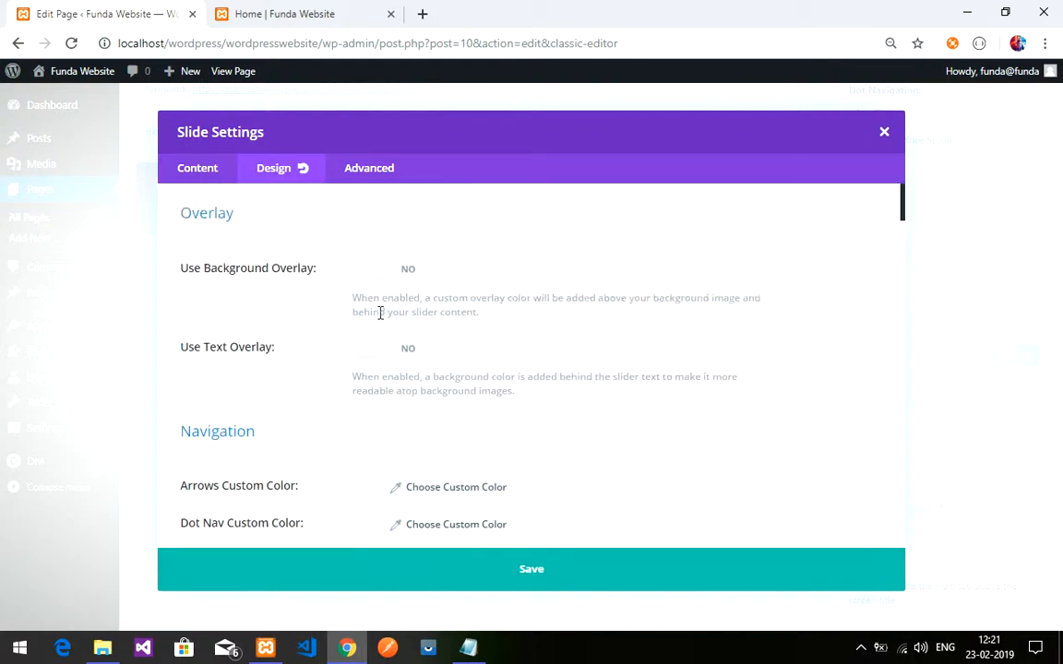
pyautogui.click(412, 277)
pyautogui.click(378, 277)
pyautogui.scroll(-5, 451, 391)
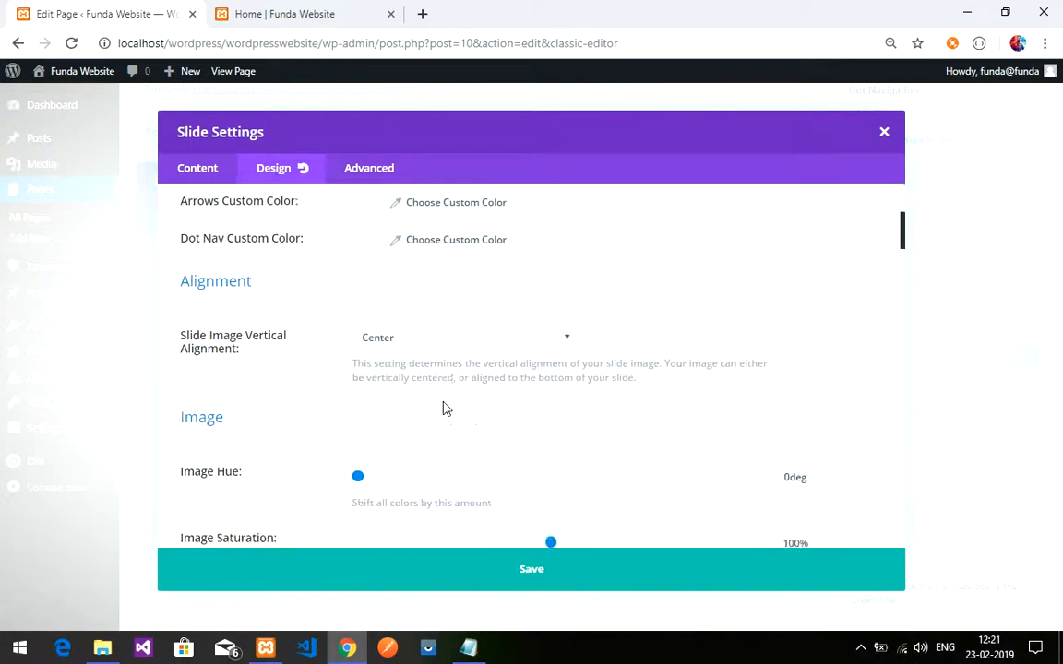
pyautogui.scroll(-7, 440, 409)
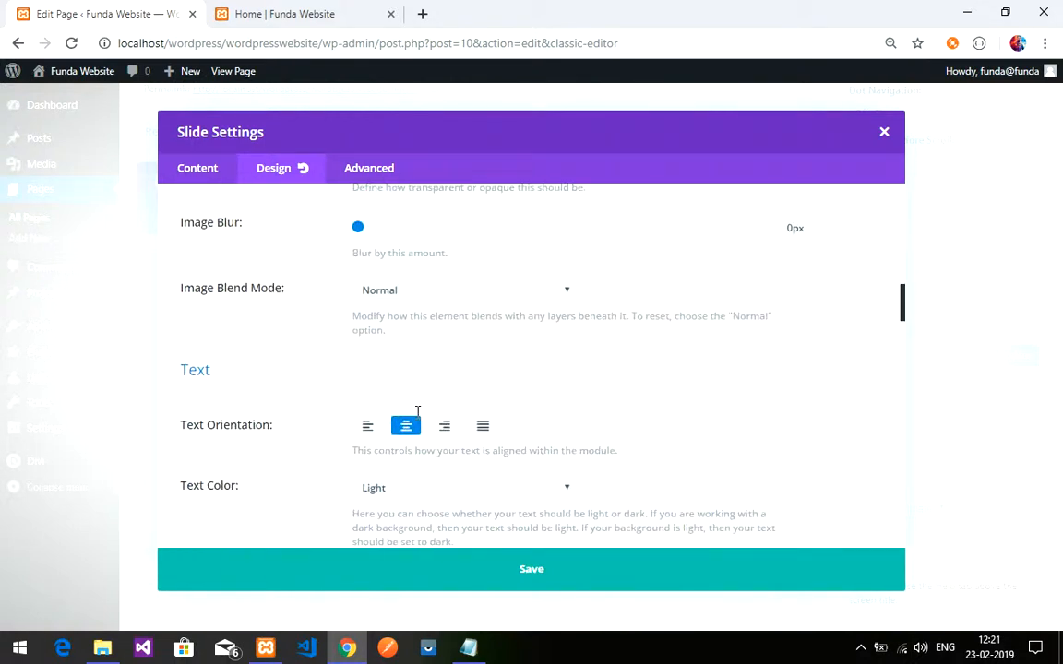
pyautogui.scroll(-8, 417, 415)
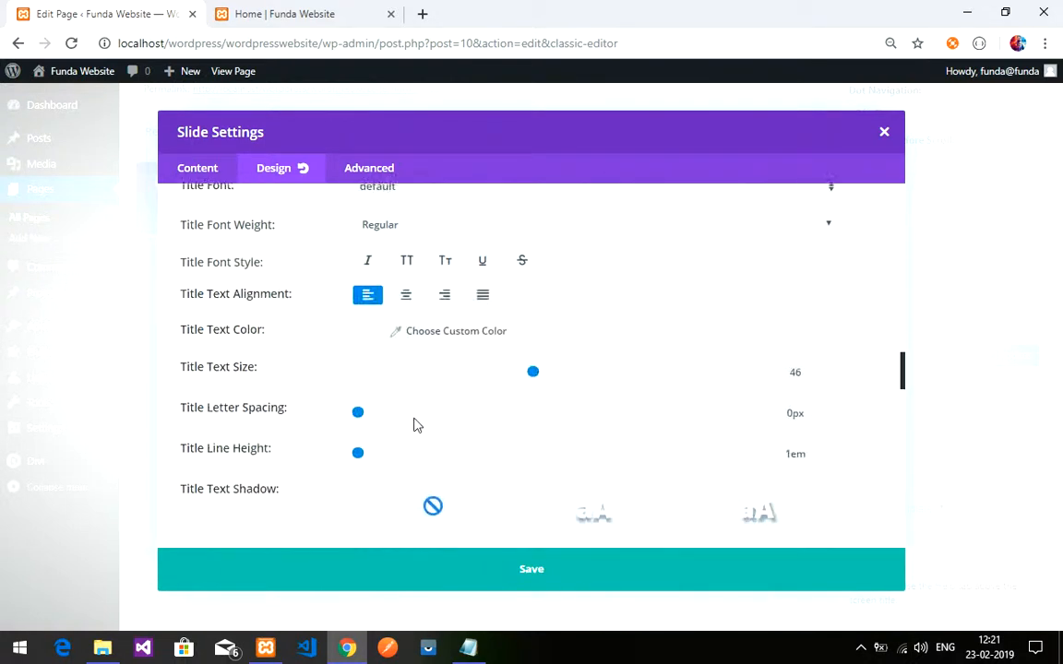
pyautogui.scroll(-8, 414, 425)
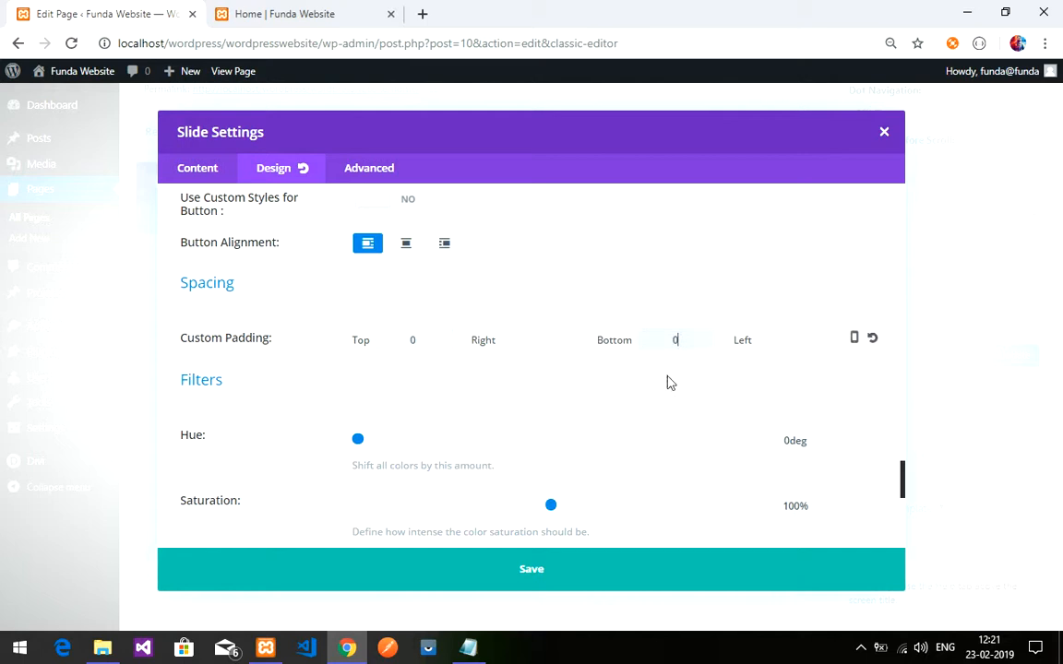
# - Save the welcome slide, duplicate it twice for three slides, and save the slider
pyautogui.click(563, 579)
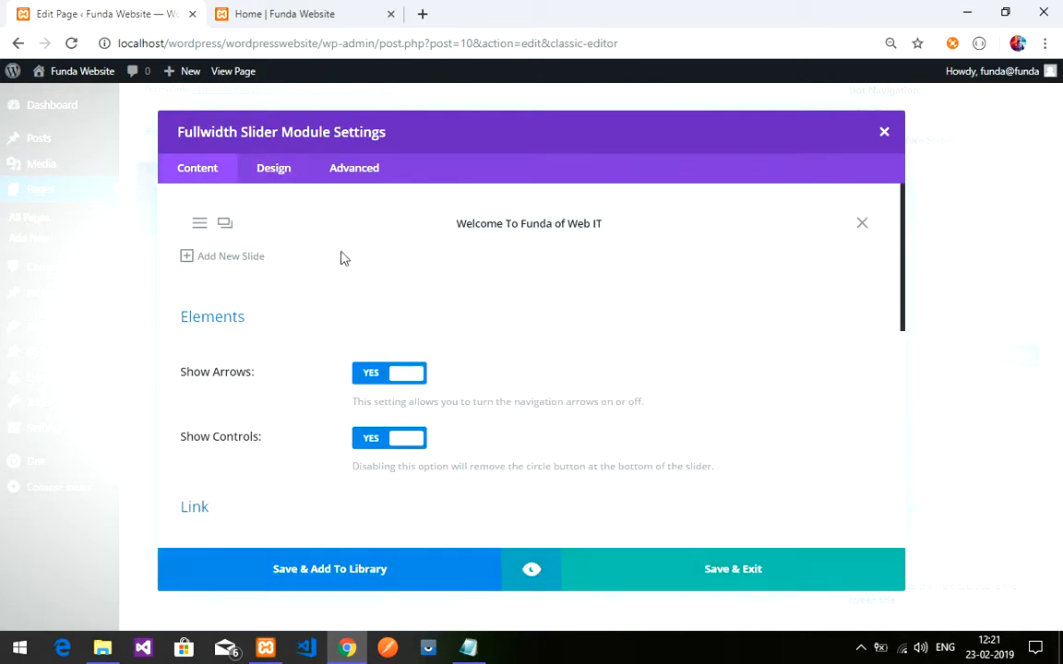
pyautogui.click(224, 226)
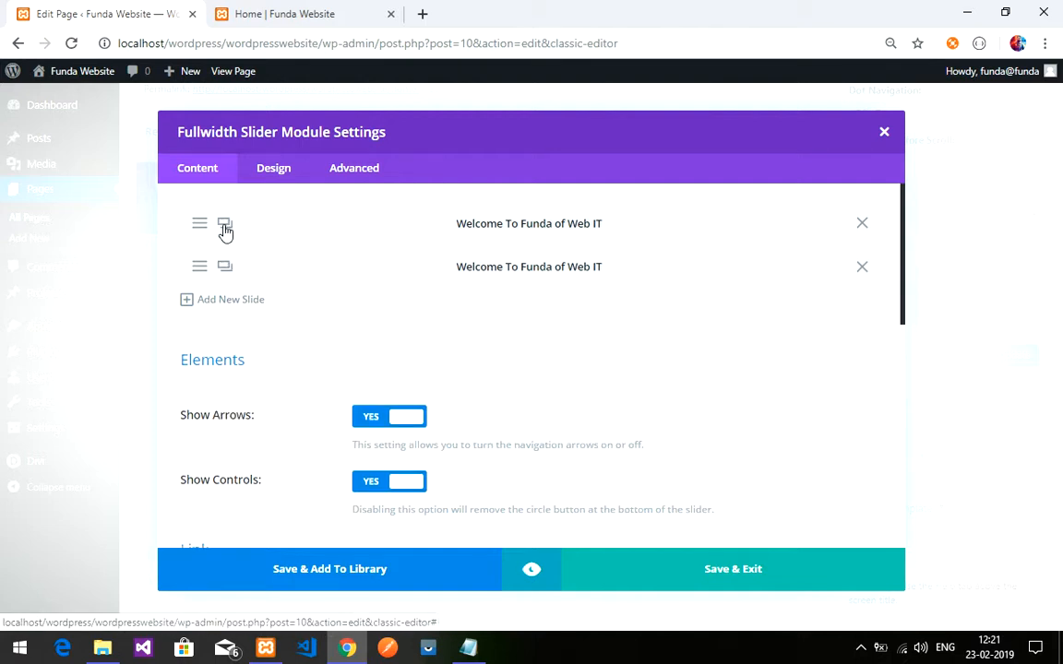
pyautogui.click(226, 269)
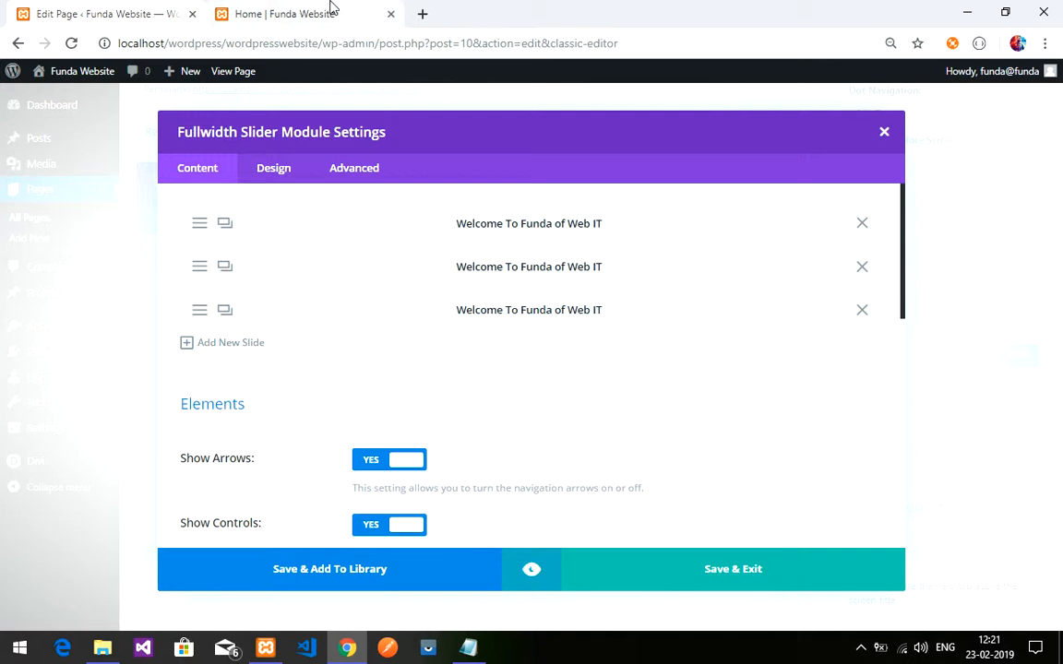
pyautogui.scroll(-2, 372, 451)
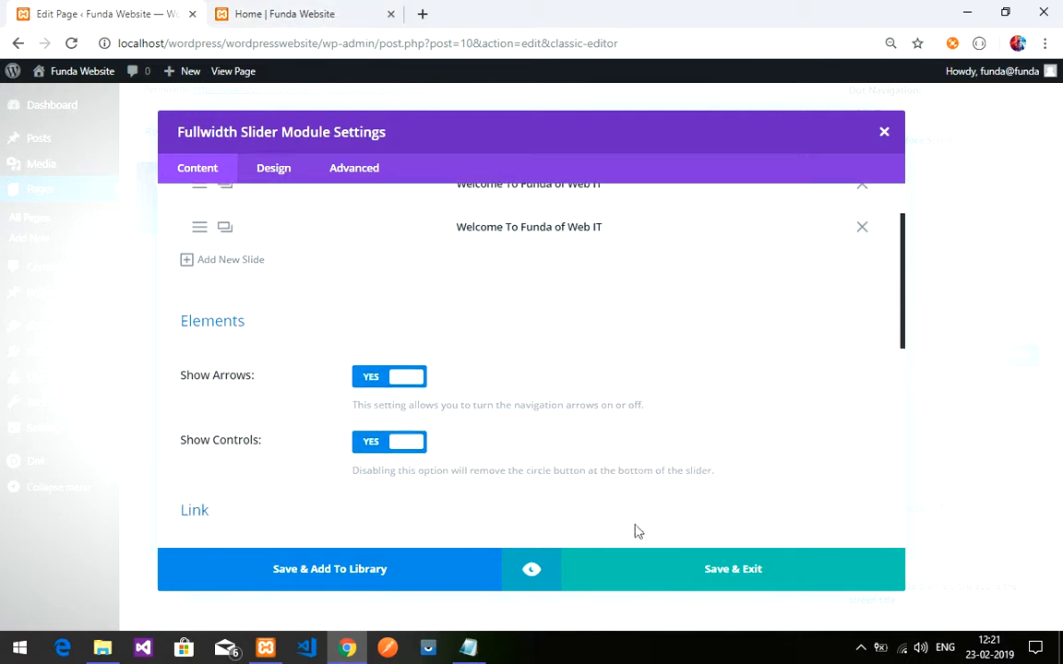
pyautogui.click(701, 576)
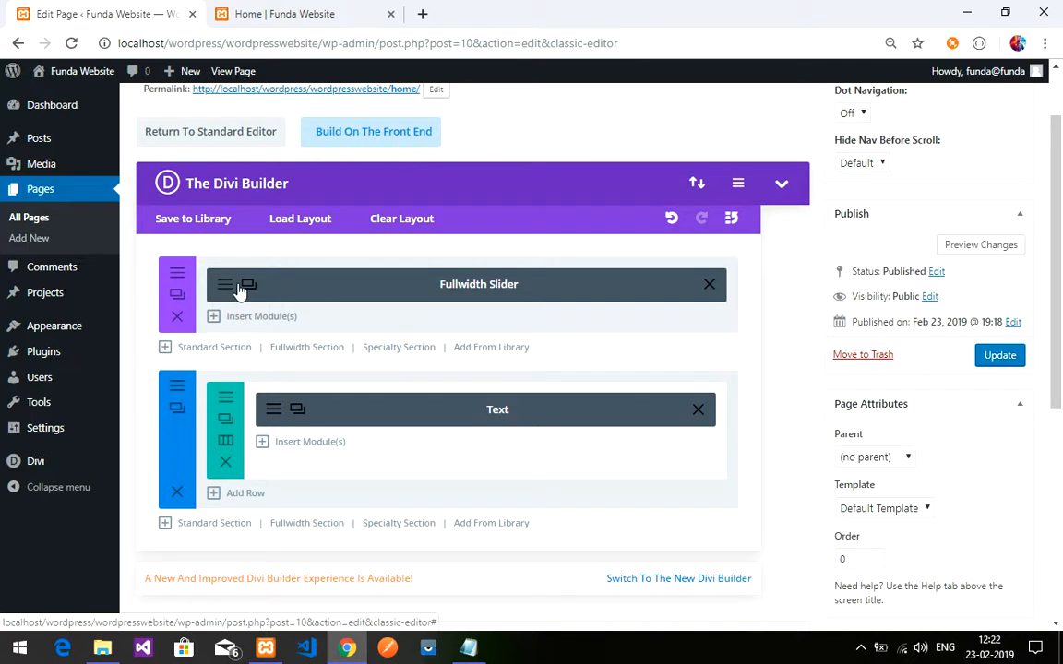
# - Enter 0 for the Fullwidth Slider's custom margin and padding under Design > Spacing and save
pyautogui.click(226, 286)
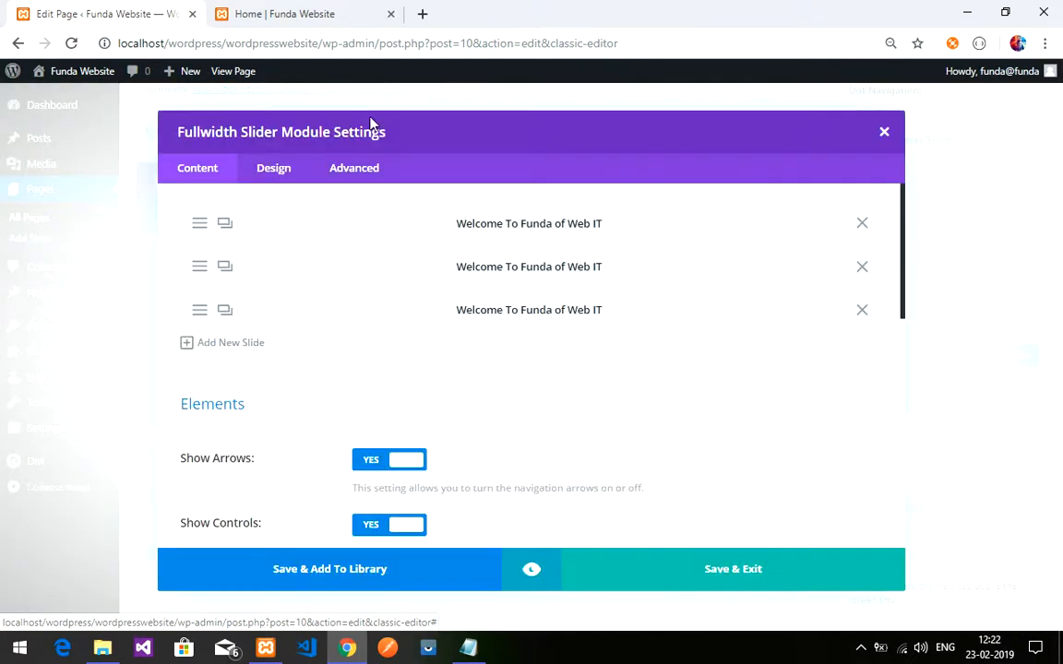
pyautogui.click(274, 169)
pyautogui.scroll(-10, 498, 339)
pyautogui.scroll(-8, 494, 345)
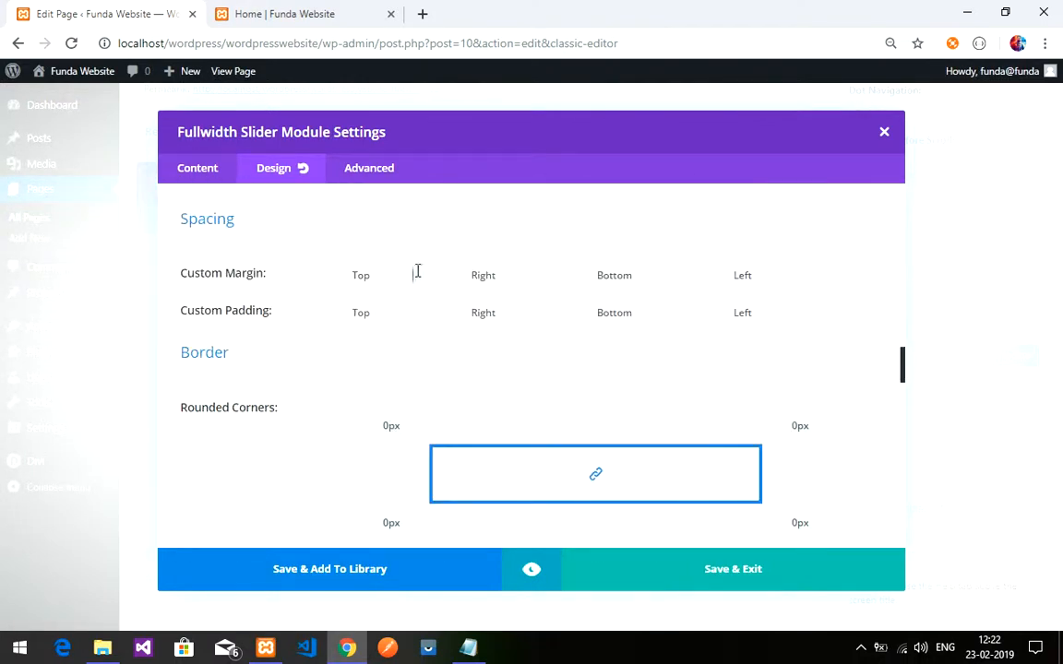
pyautogui.click(664, 274)
pyautogui.write('0')
pyautogui.click(662, 311)
pyautogui.write('00')
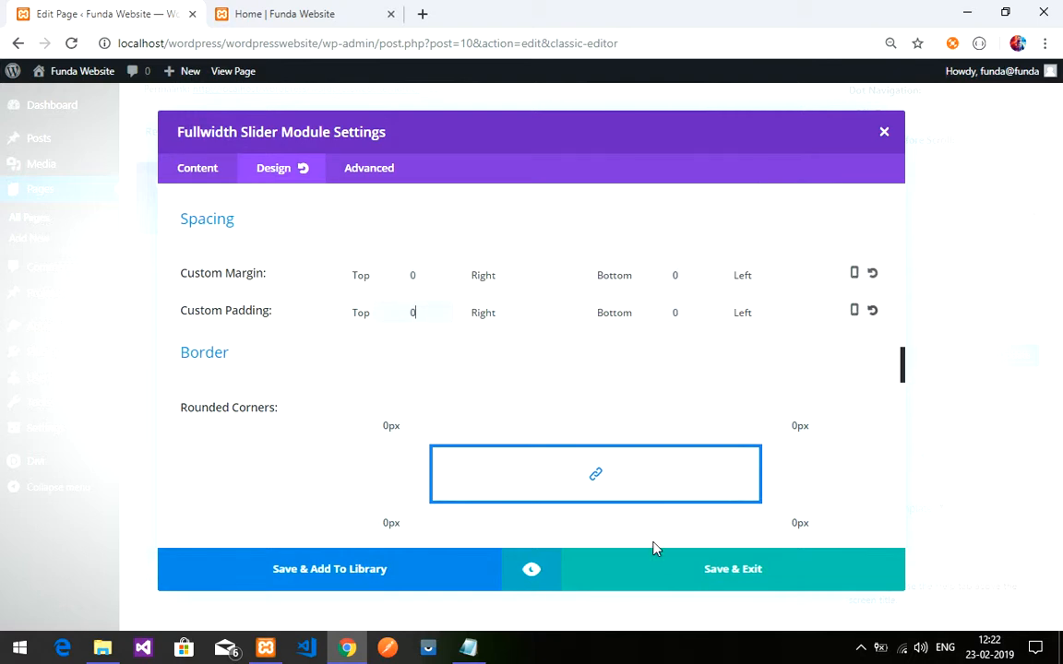
pyautogui.click(678, 573)
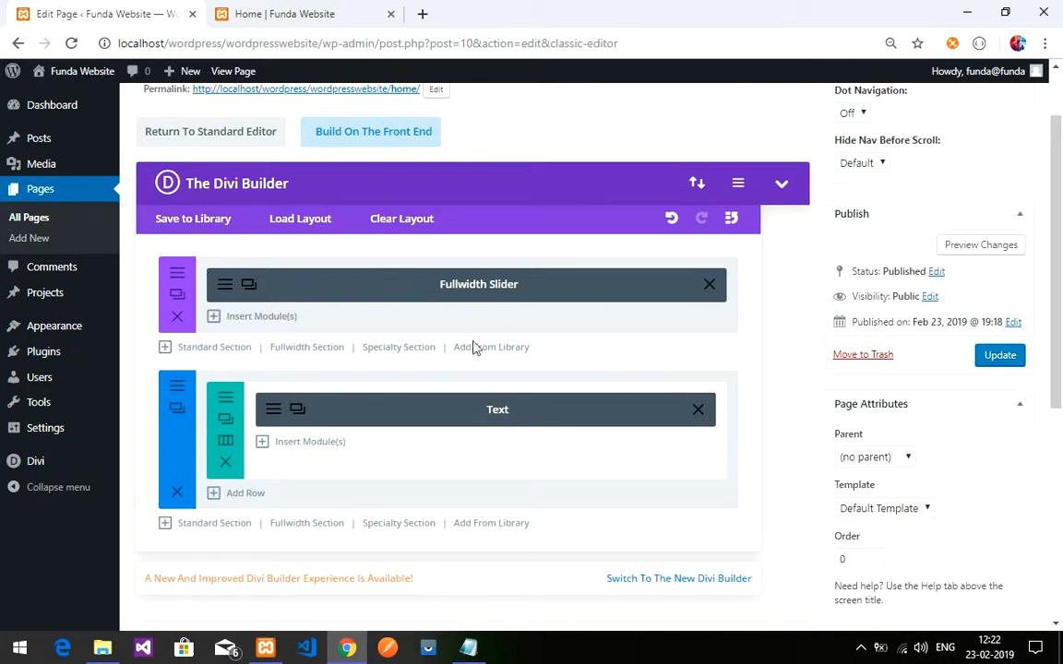
pyautogui.click(994, 357)
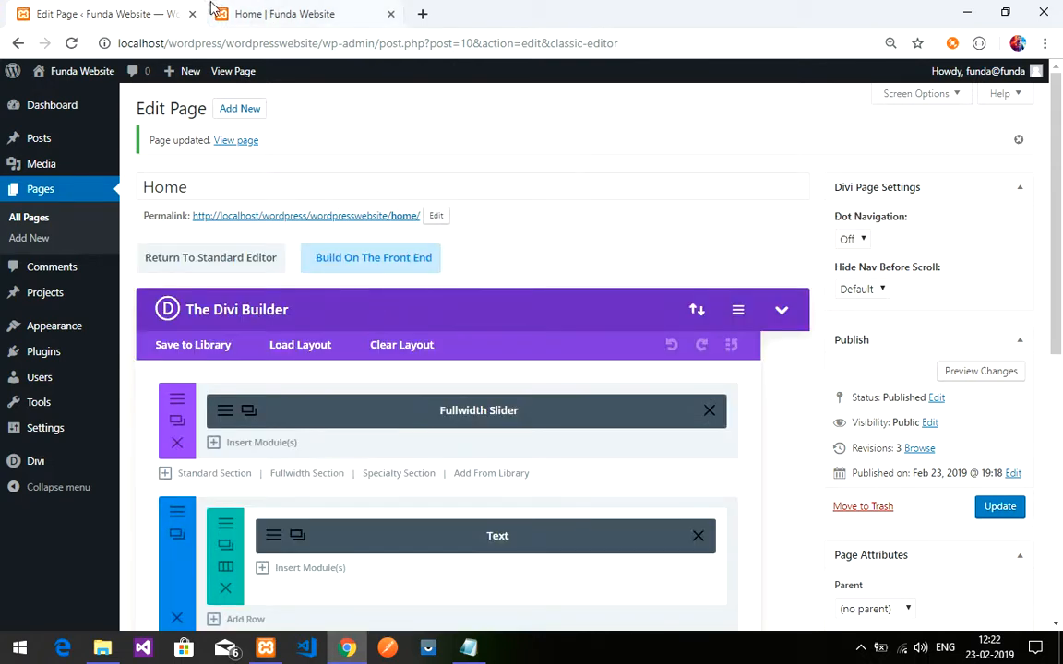
pyautogui.click(268, 14)
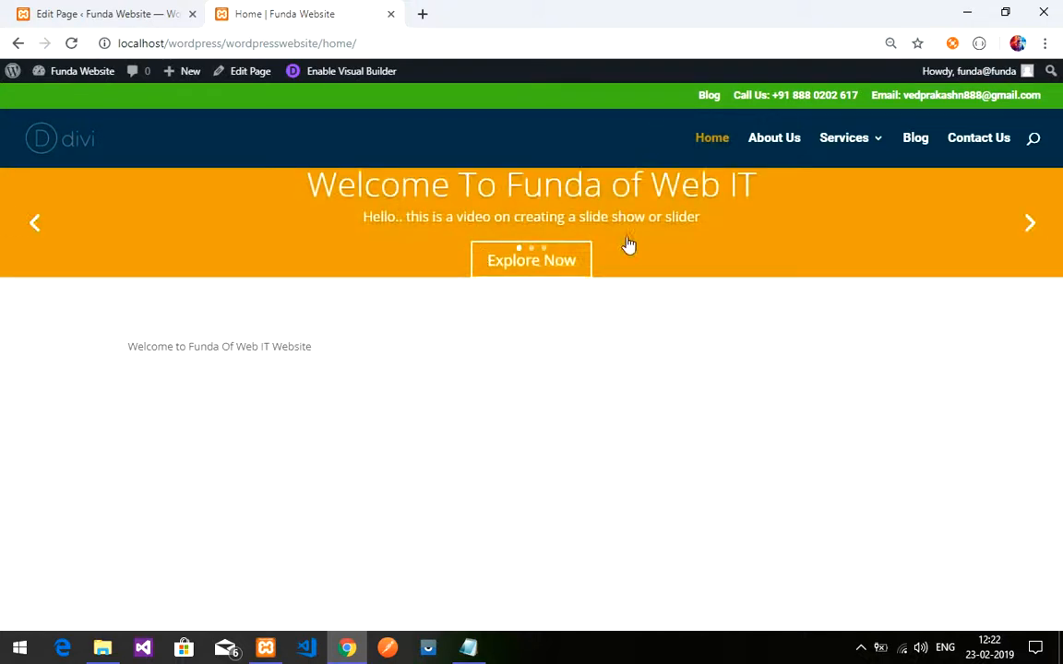
pyautogui.click(1018, 228)
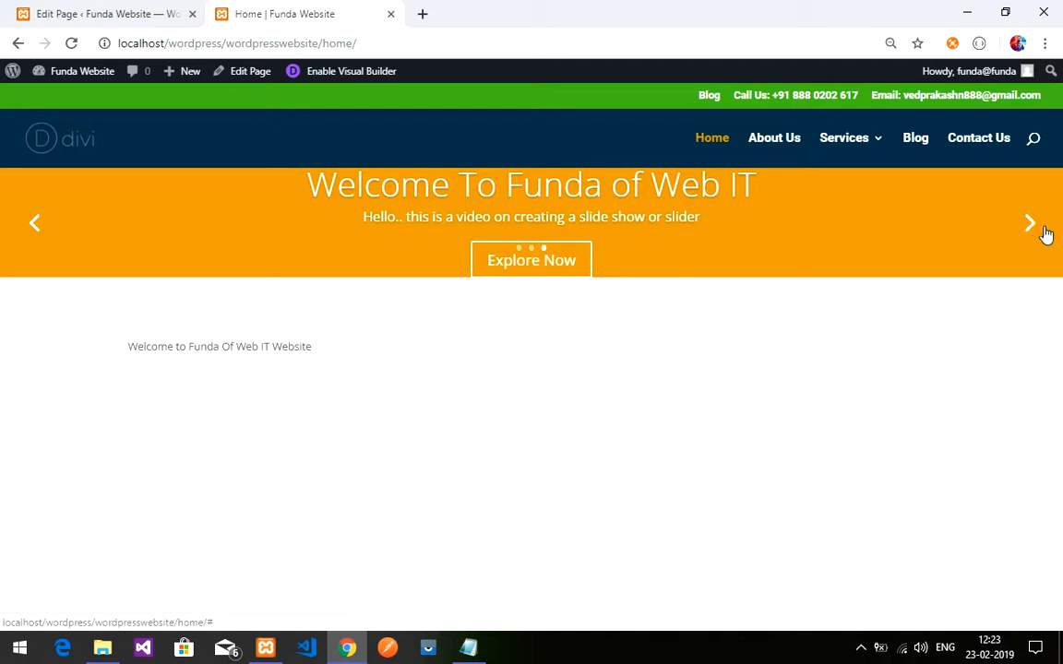
pyautogui.click(1035, 232)
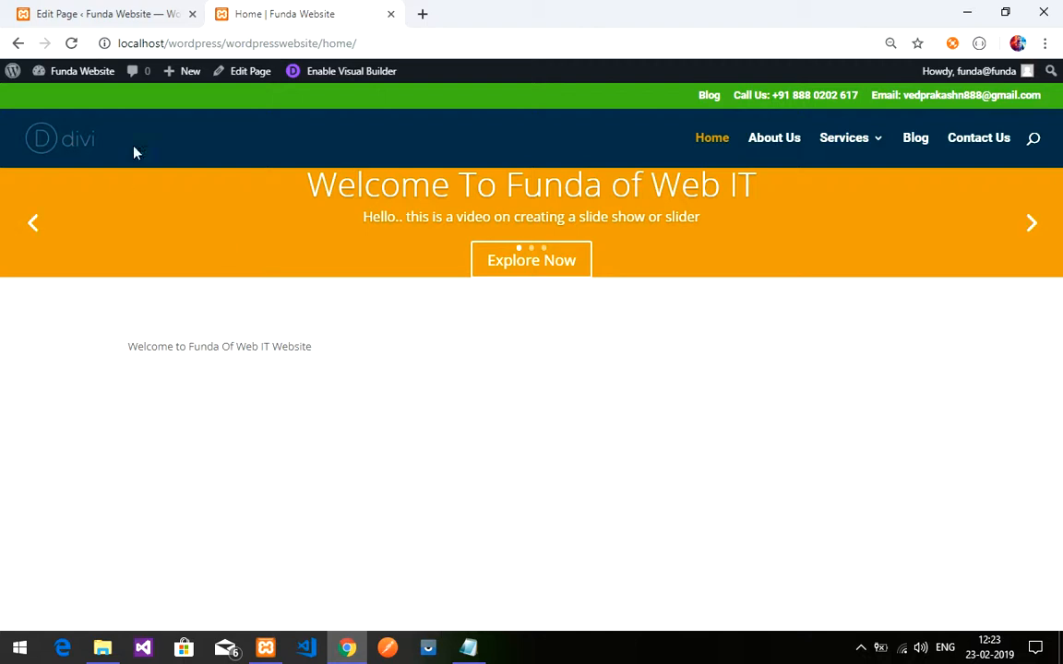
pyautogui.click(159, 7)
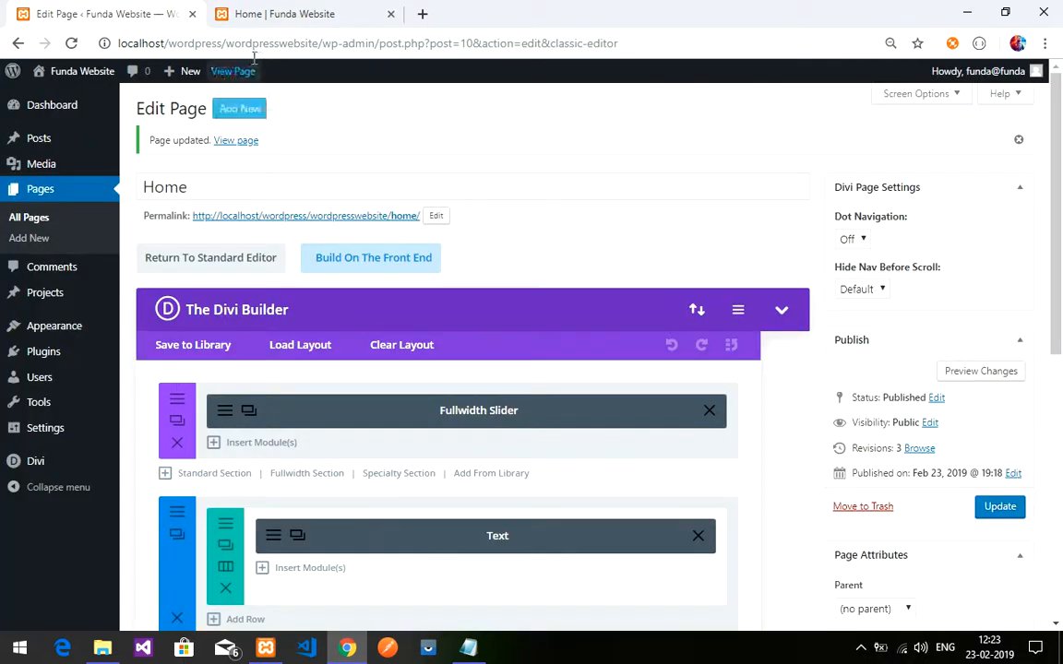
# - Return to the live Home page and enable the Divi Visual Builder on it
pyautogui.click(259, 11)
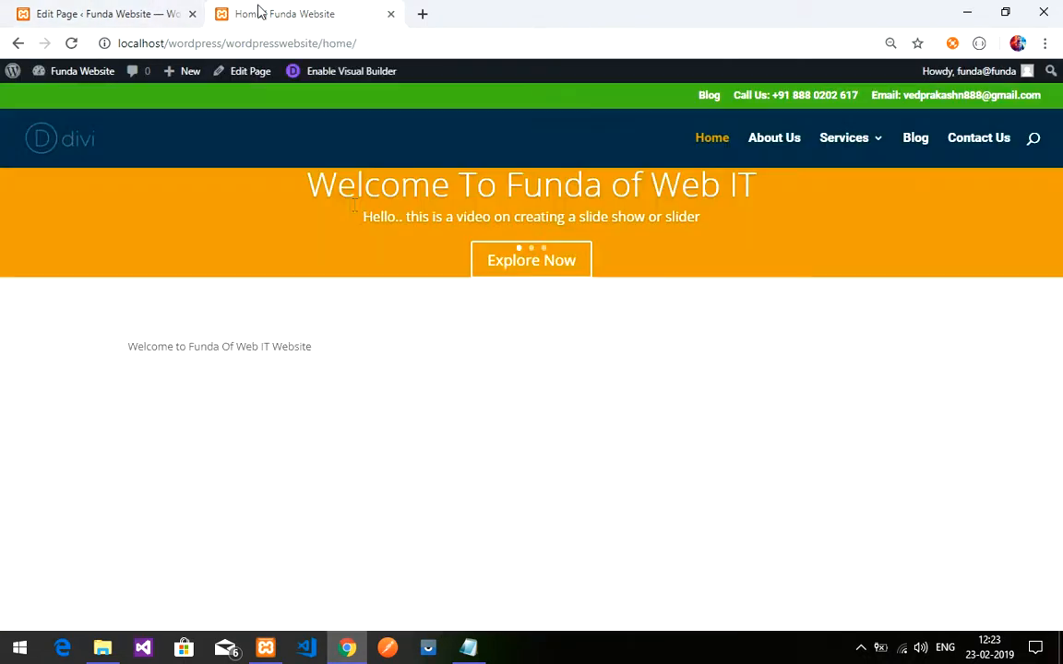
pyautogui.click(349, 83)
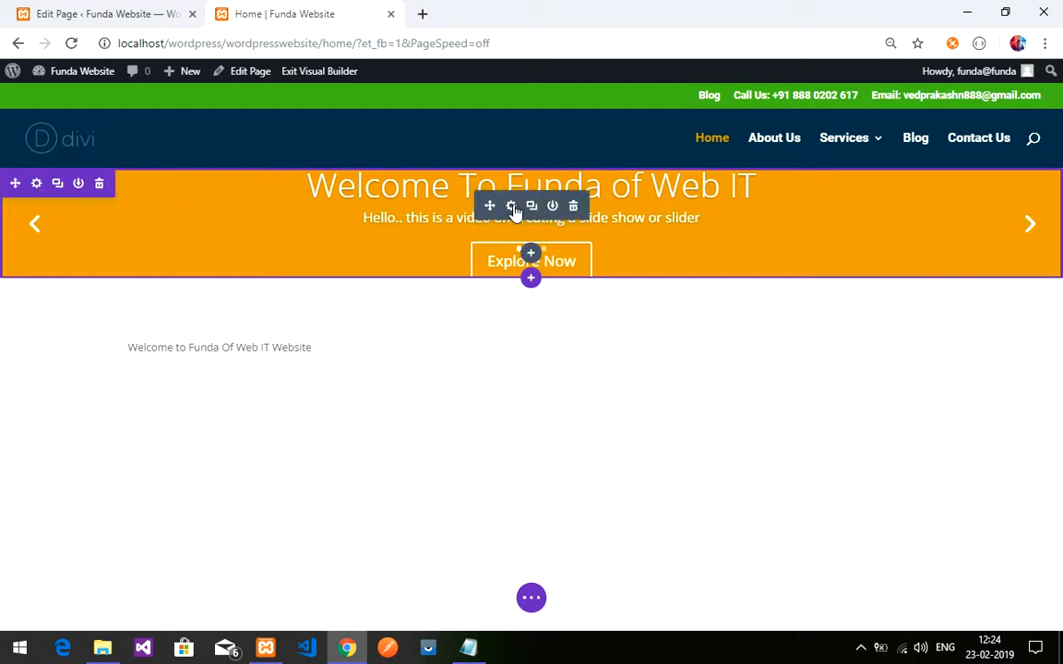
pyautogui.click(36, 184)
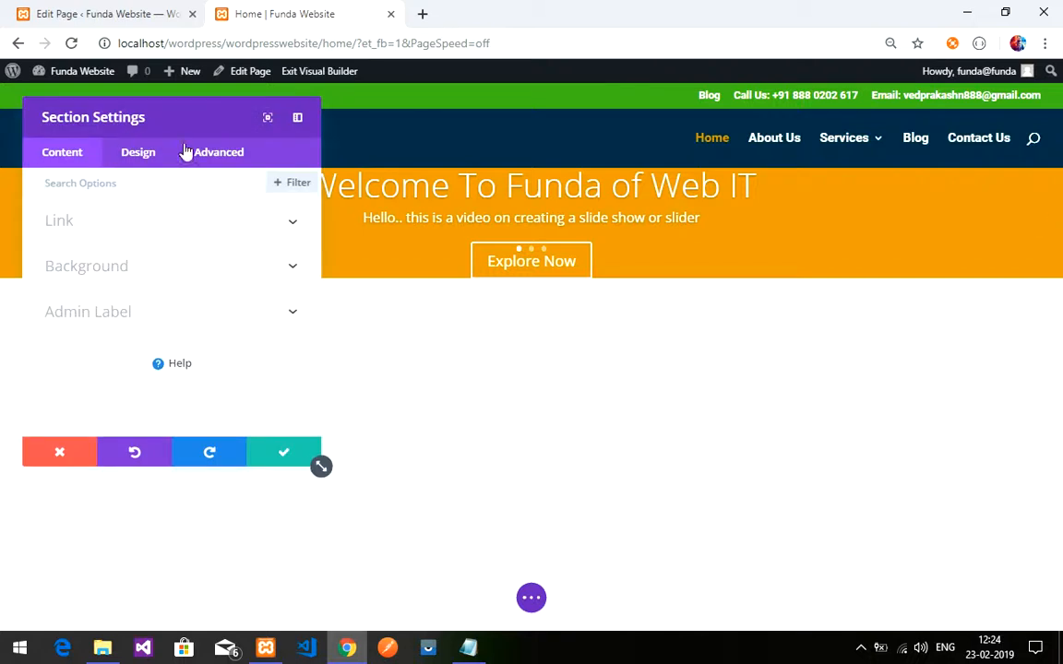
pyautogui.click(74, 454)
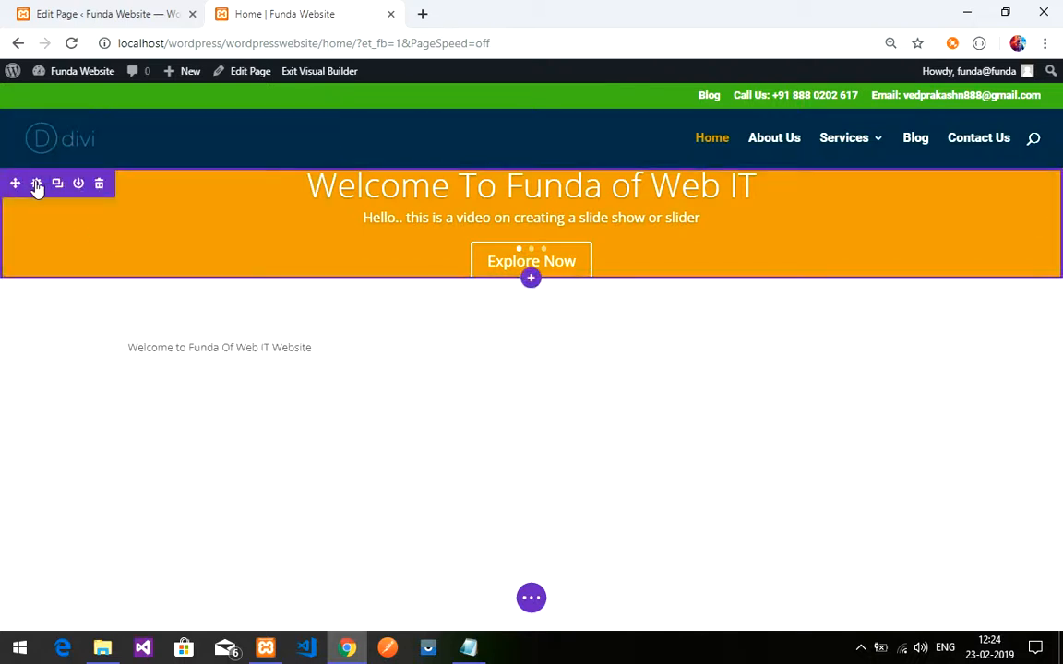
pyautogui.click(36, 184)
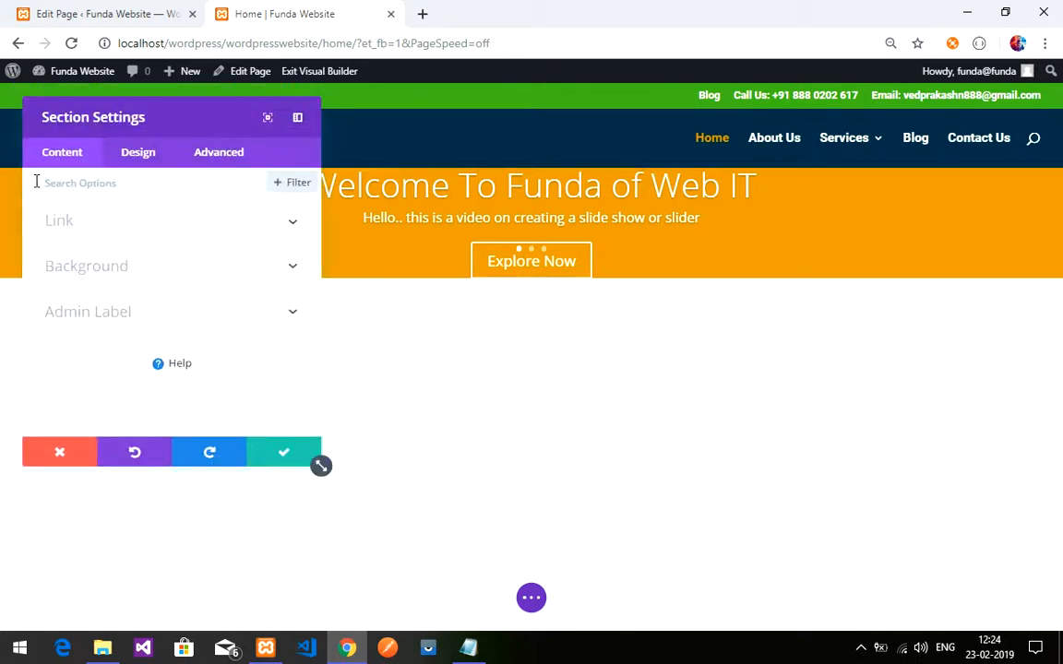
pyautogui.moveTo(147, 111); pyautogui.dragTo(775, 162)
pyautogui.click(764, 197)
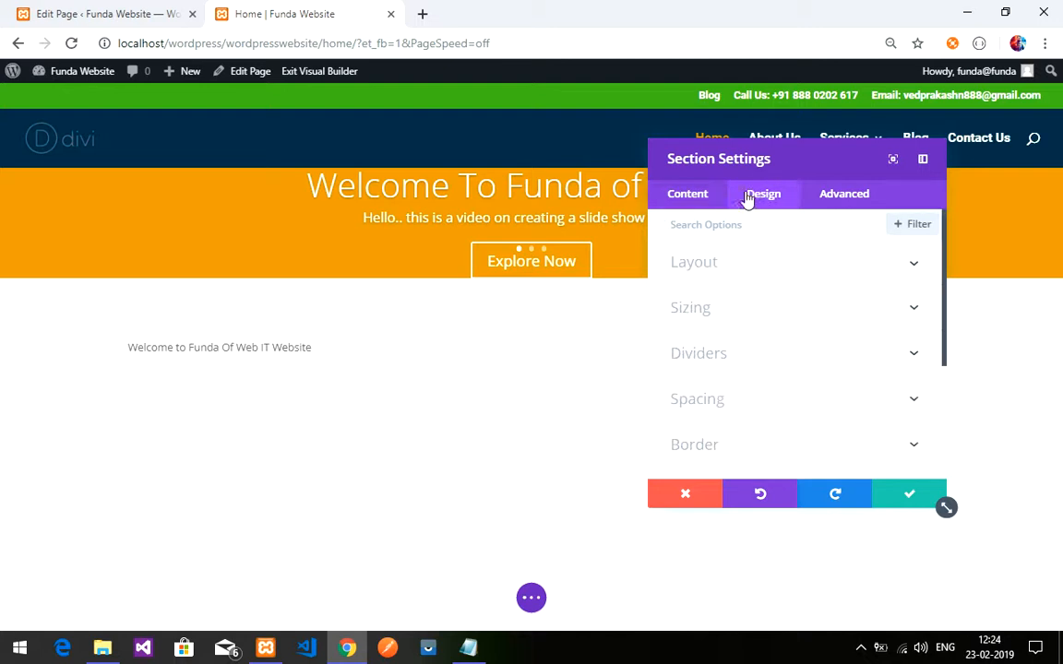
pyautogui.scroll(-2, 735, 294)
pyautogui.click(726, 315)
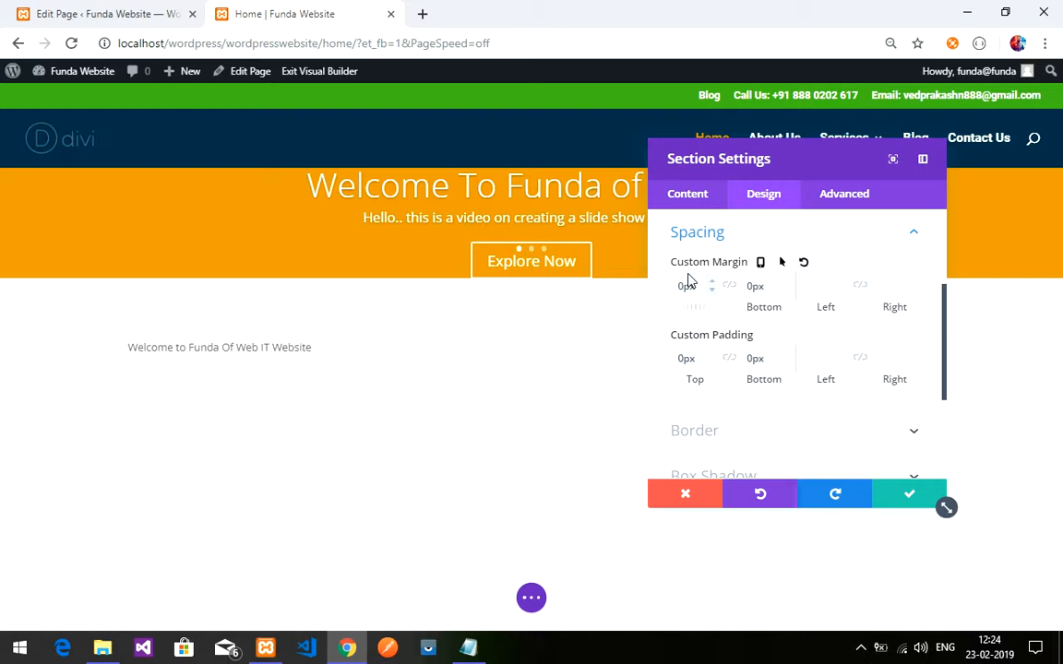
pyautogui.click(691, 356)
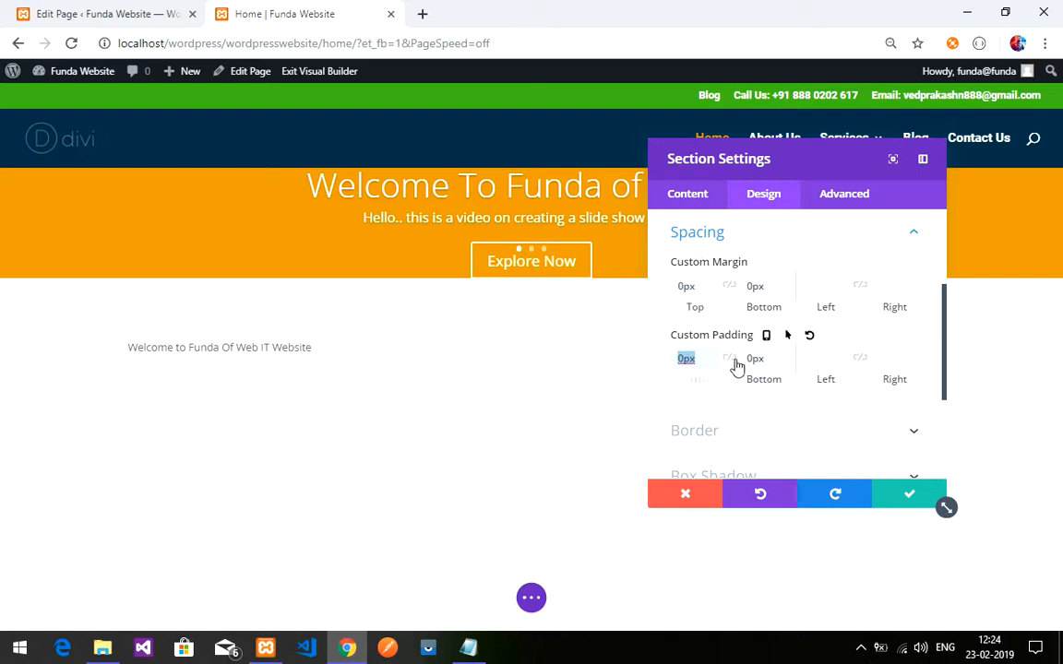
pyautogui.write('5px')
pyautogui.write('%')
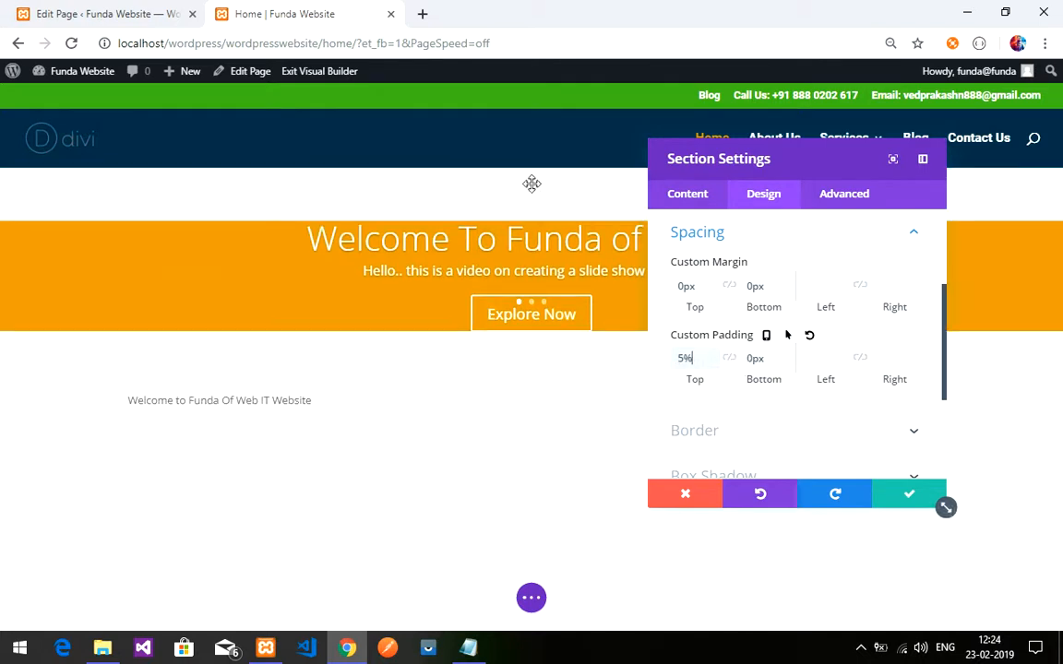
pyautogui.doubleClick(690, 358)
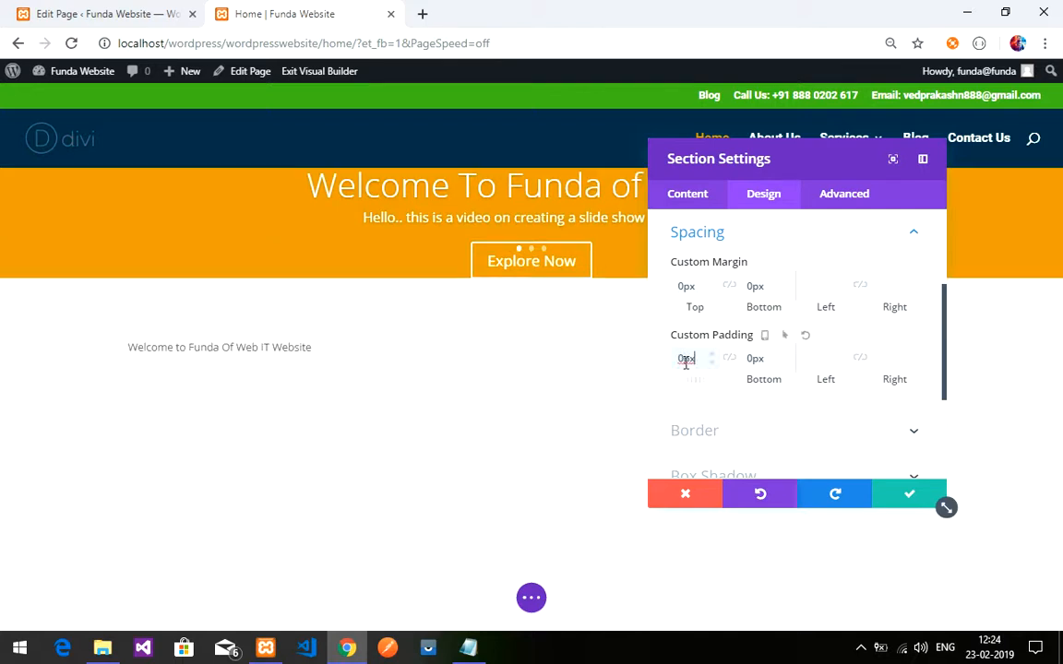
pyautogui.click(897, 498)
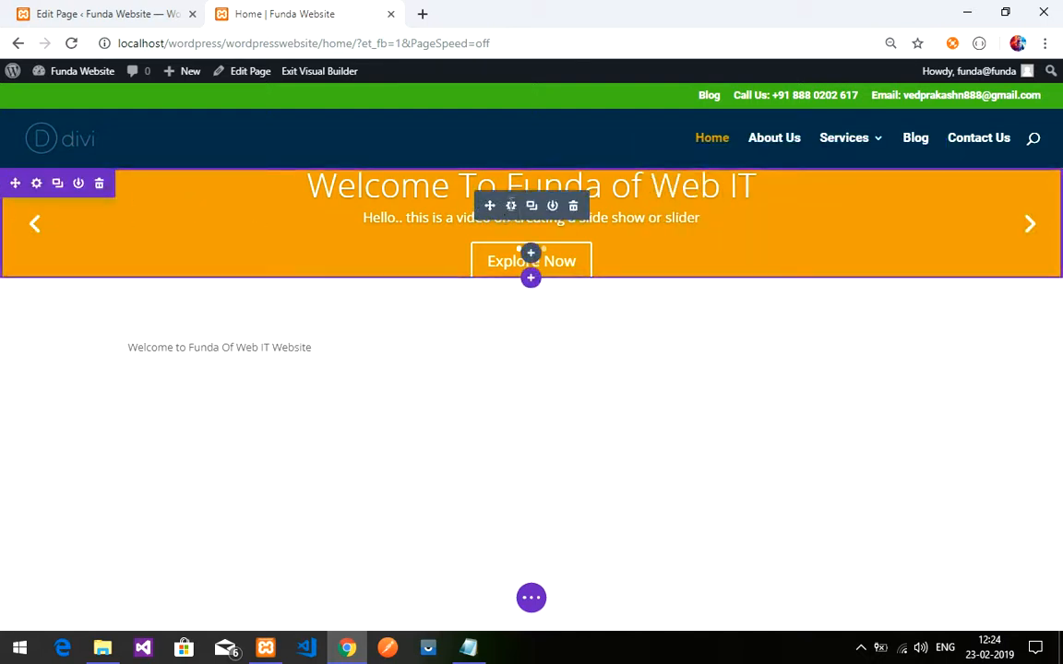
pyautogui.click(510, 206)
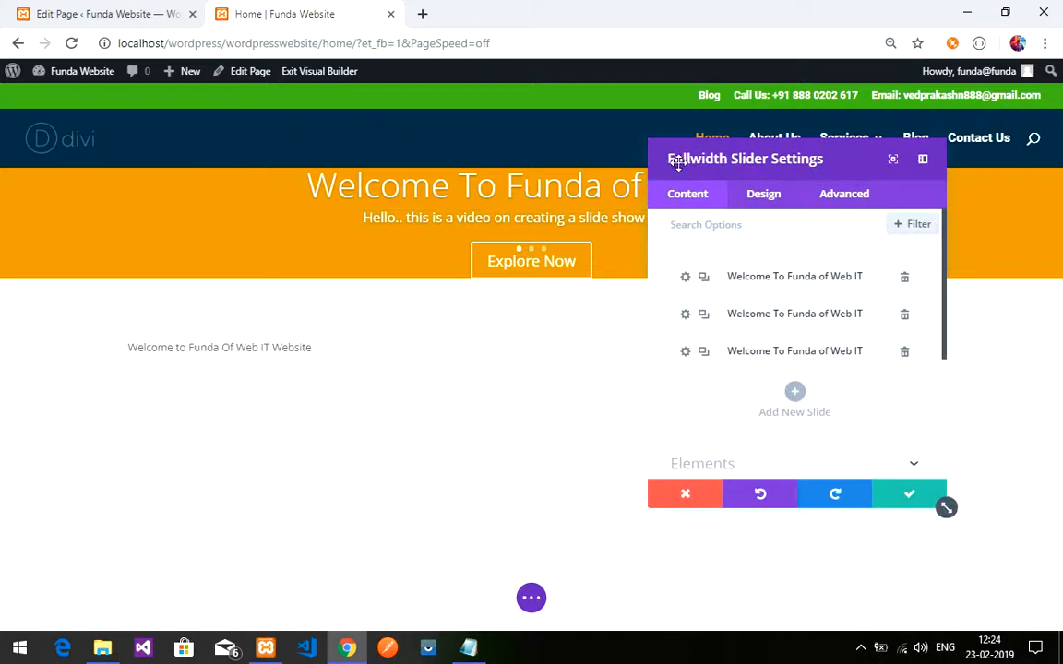
pyautogui.click(763, 193)
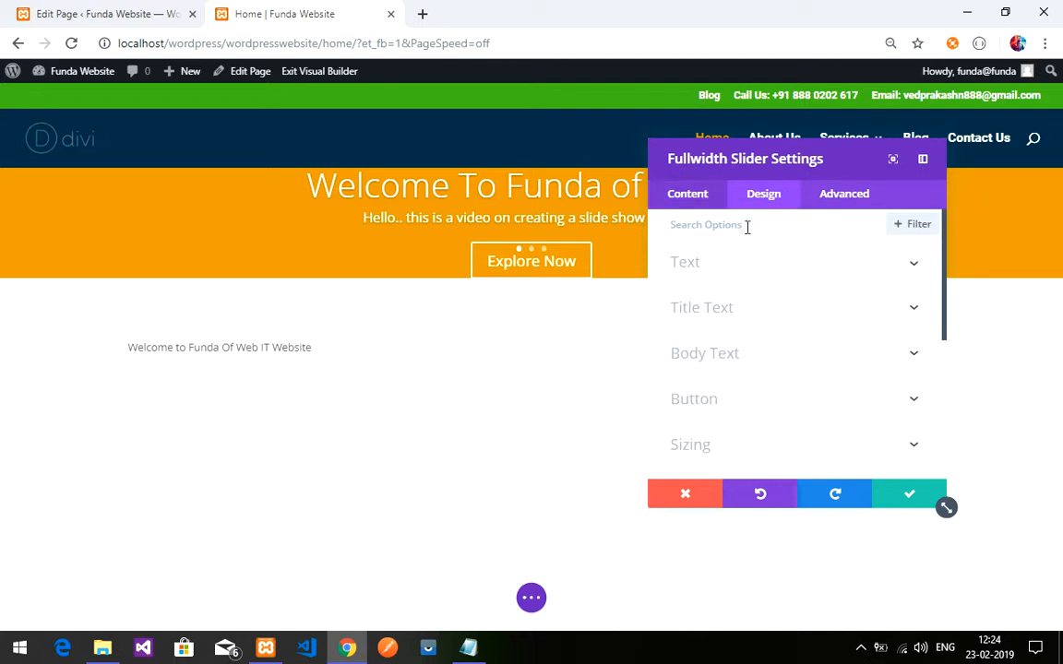
pyautogui.scroll(-1, 750, 310)
pyautogui.scroll(-1, 752, 313)
pyautogui.click(742, 323)
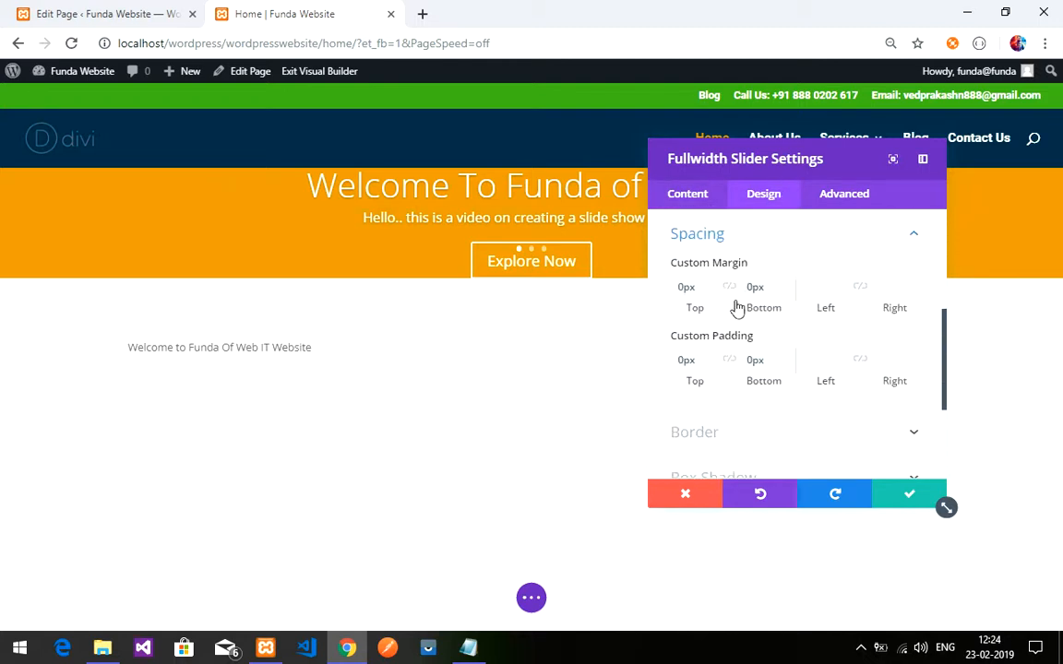
pyautogui.doubleClick(695, 358)
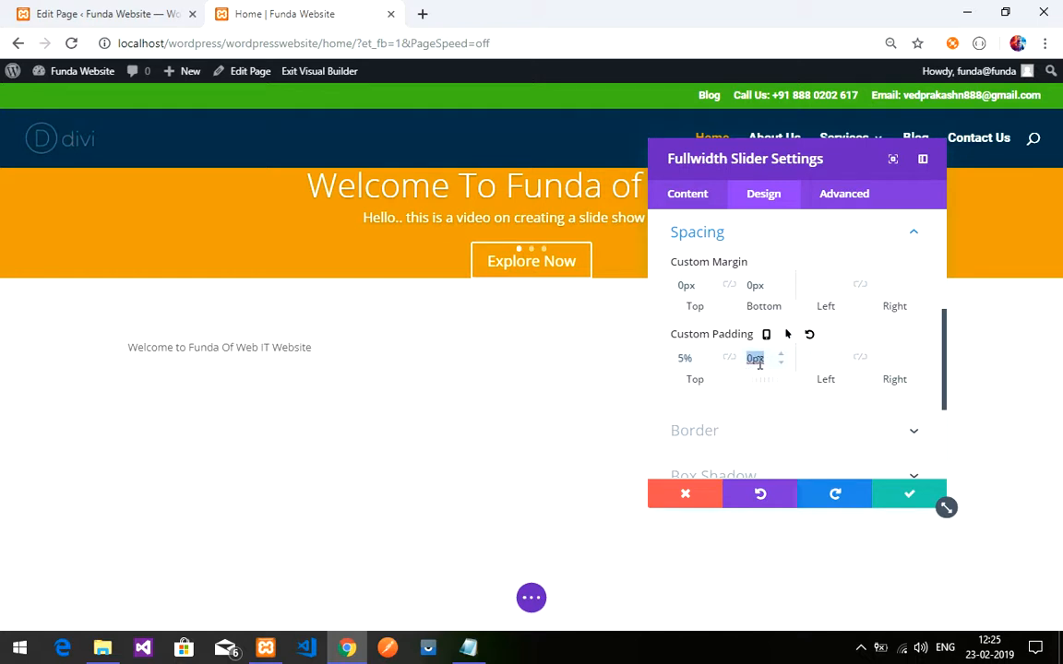
pyautogui.write('5%')
pyautogui.click(698, 366)
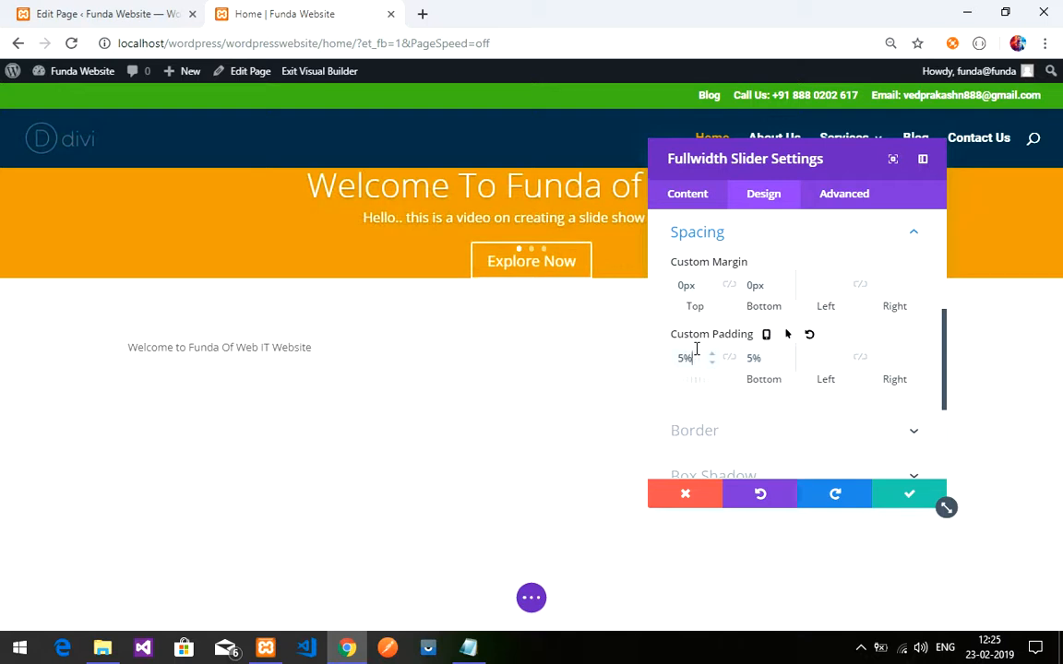
pyautogui.doubleClick(691, 366)
pyautogui.press('BackSpace')
pyautogui.write('0')
pyautogui.doubleClick(754, 359)
pyautogui.write('50px')
pyautogui.press('BackSpace')
pyautogui.write('0px')
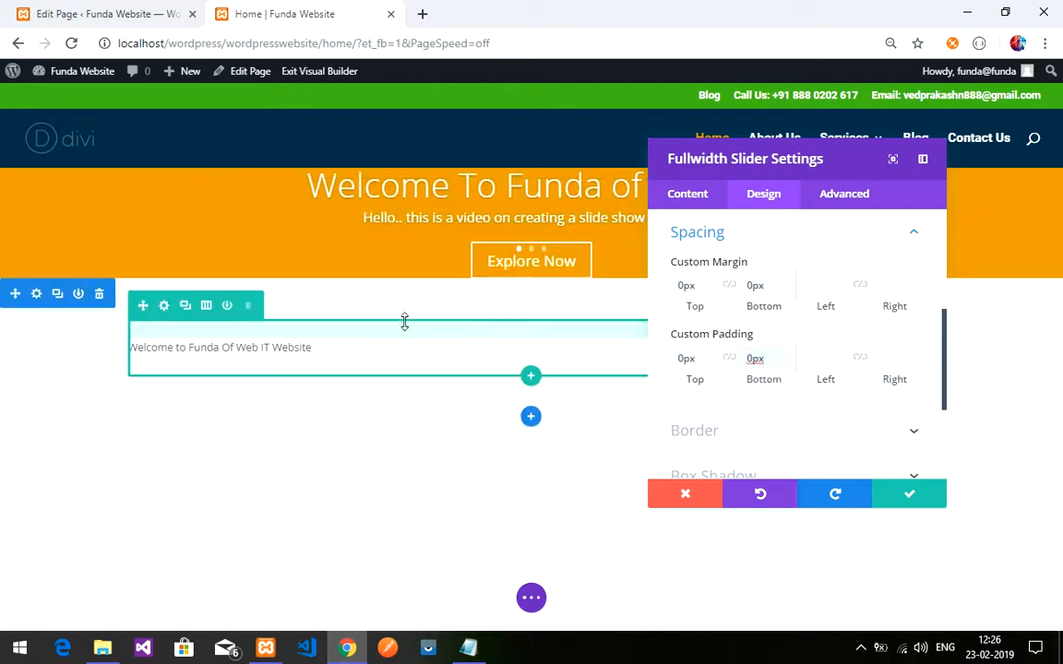
pyautogui.click(672, 201)
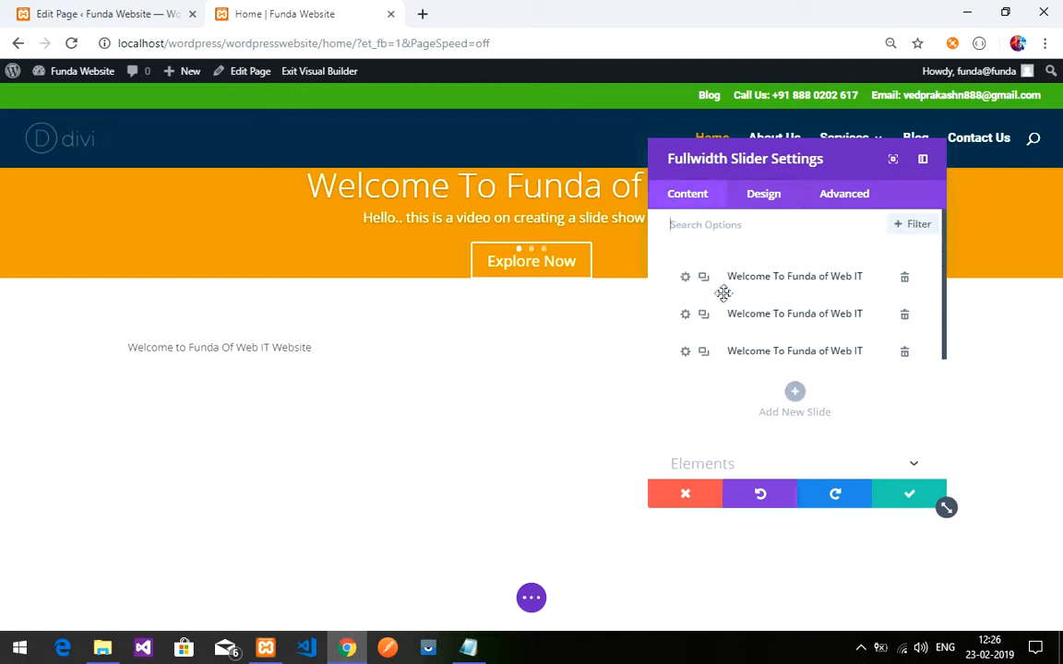
pyautogui.click(899, 498)
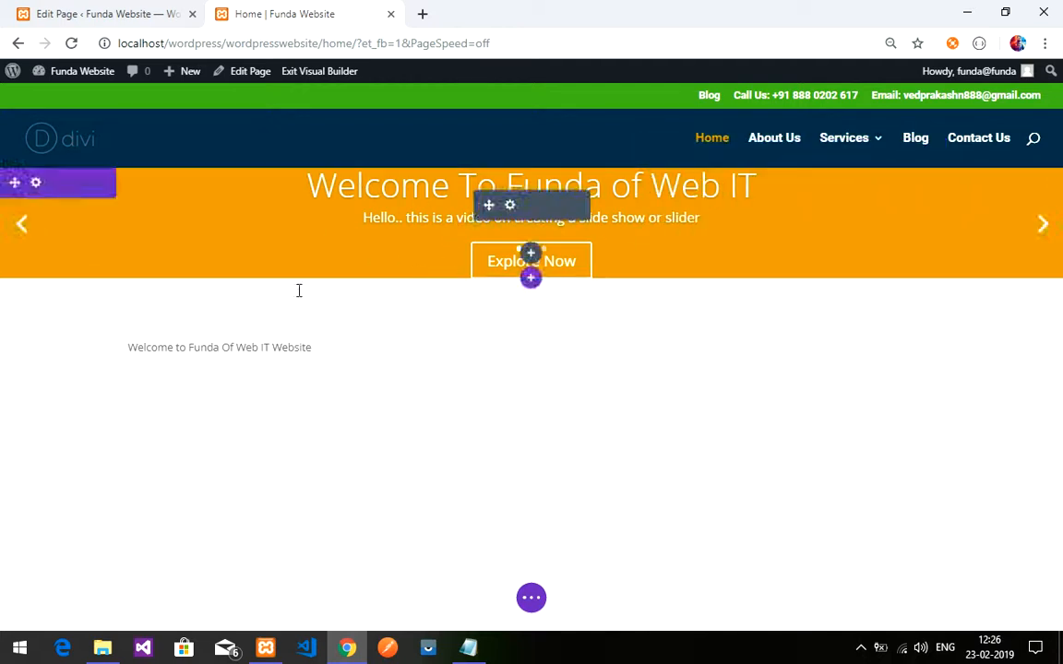
# - Open the first slide's Design spacing options in the Fullwidth Slider
pyautogui.click(513, 207)
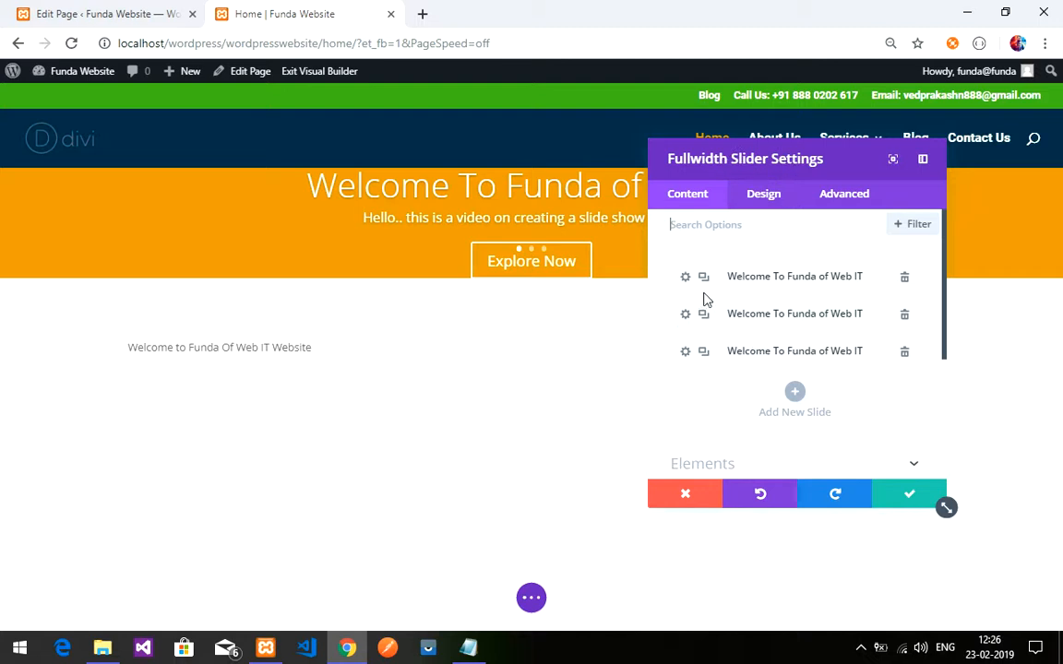
pyautogui.click(685, 278)
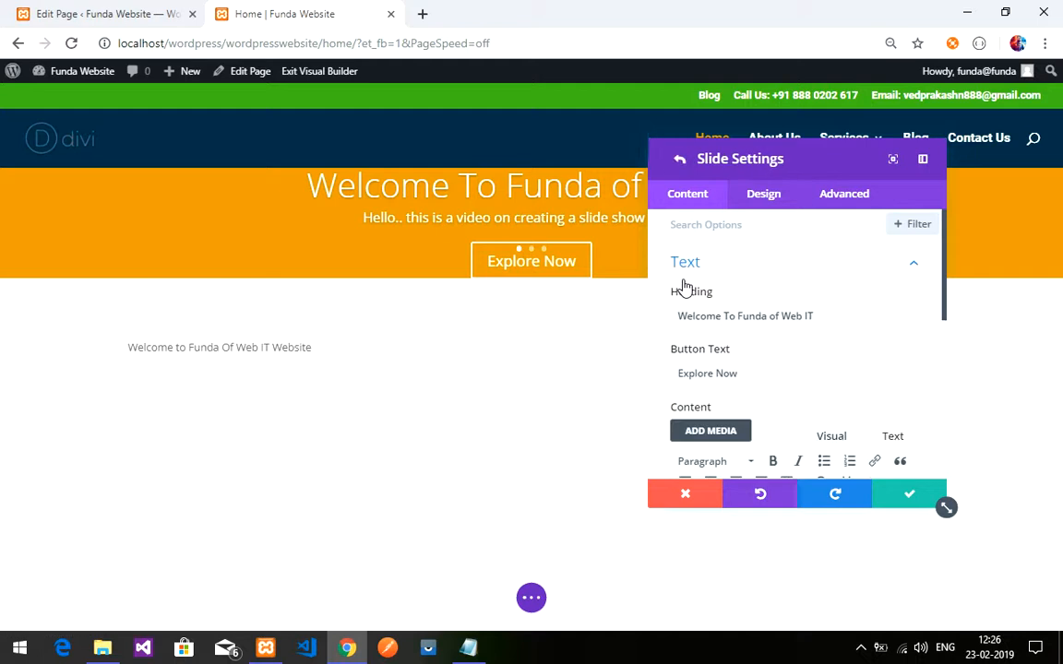
pyautogui.click(800, 265)
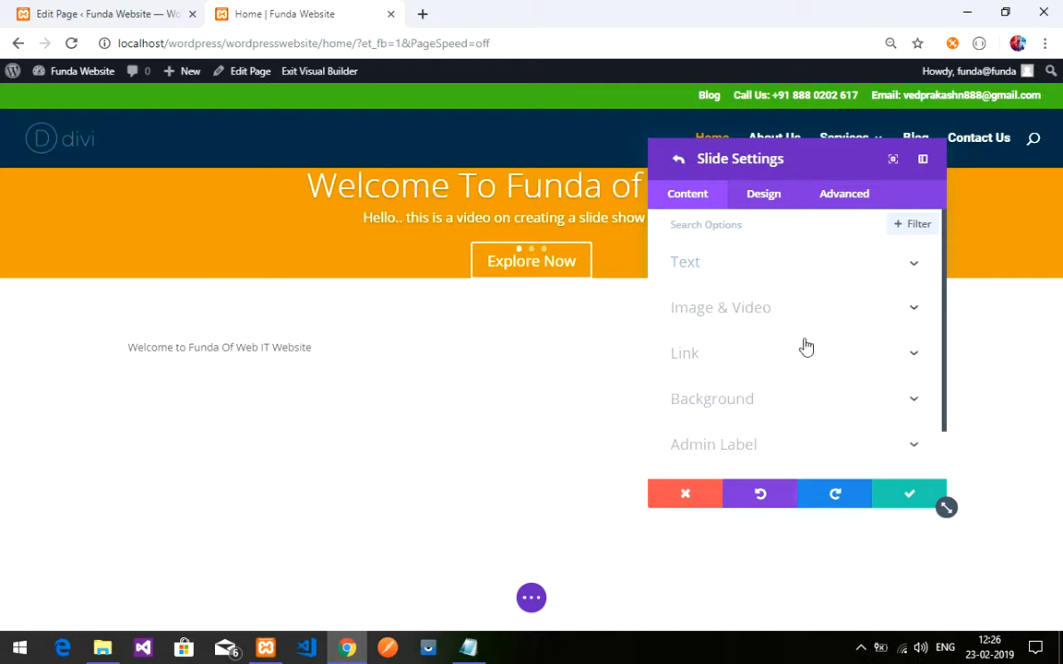
pyautogui.click(738, 205)
pyautogui.scroll(-2, 734, 387)
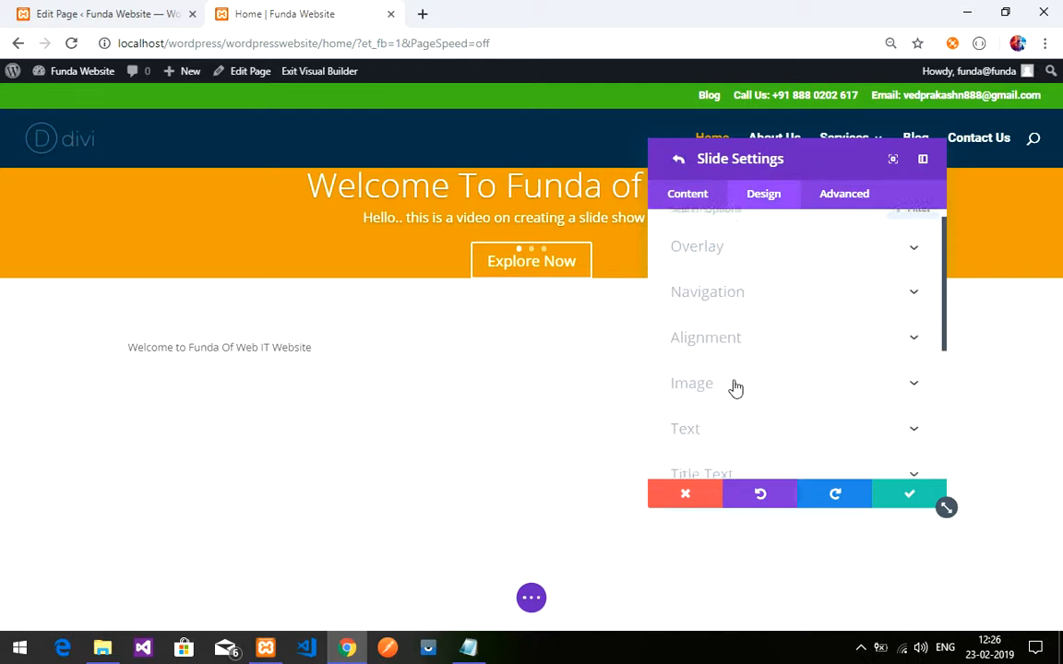
pyautogui.scroll(-3, 735, 388)
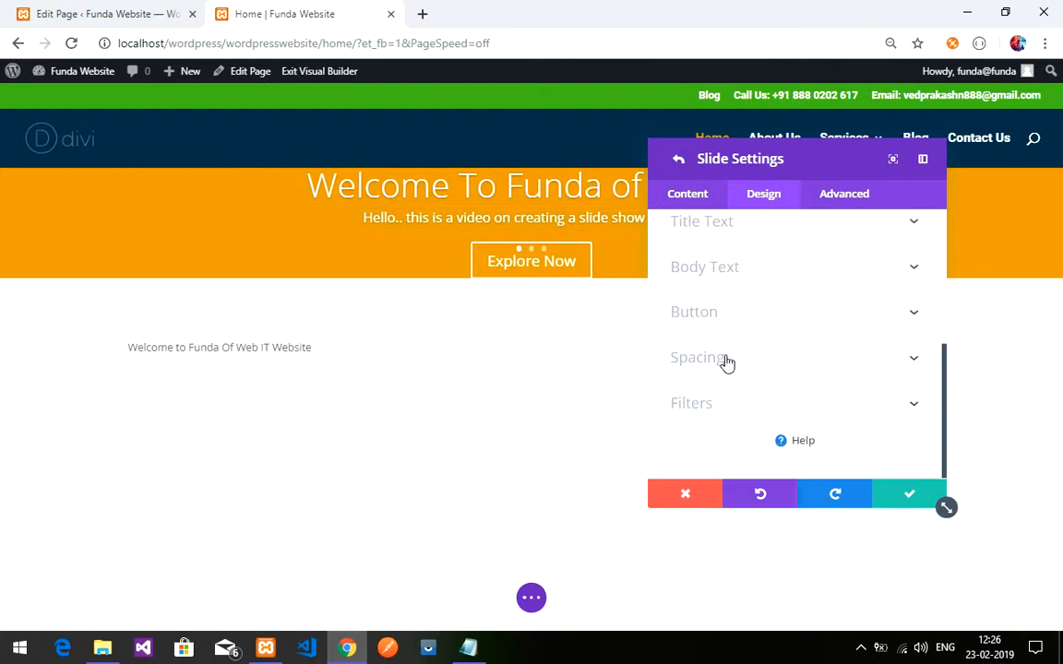
pyautogui.click(726, 360)
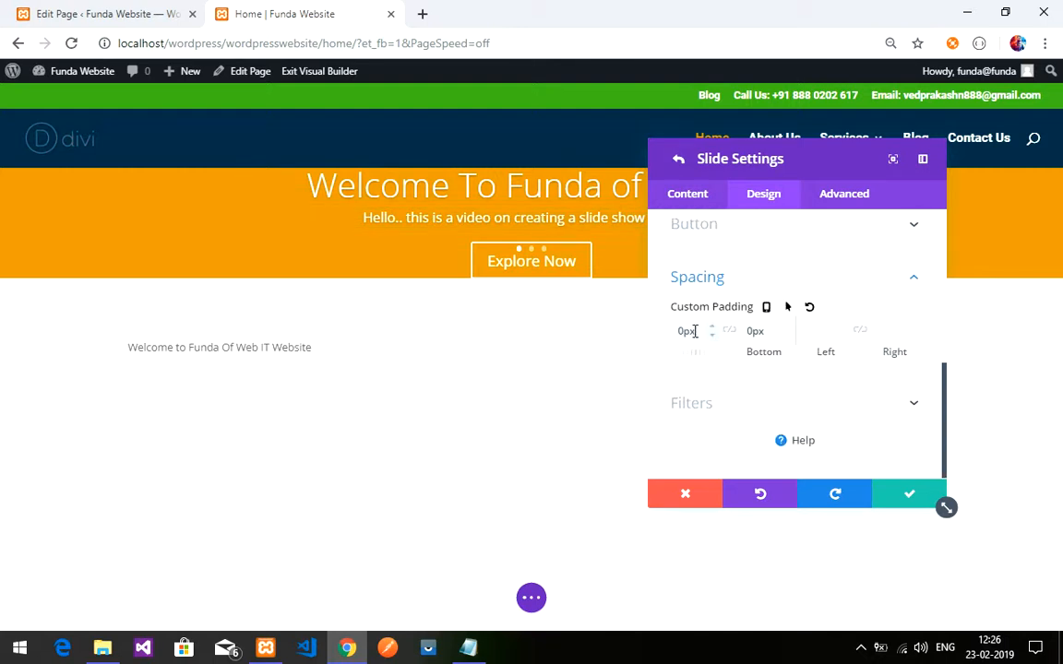
# - Set the welcome slide's custom padding to 15% top and 16% bottom
pyautogui.click(687, 330)
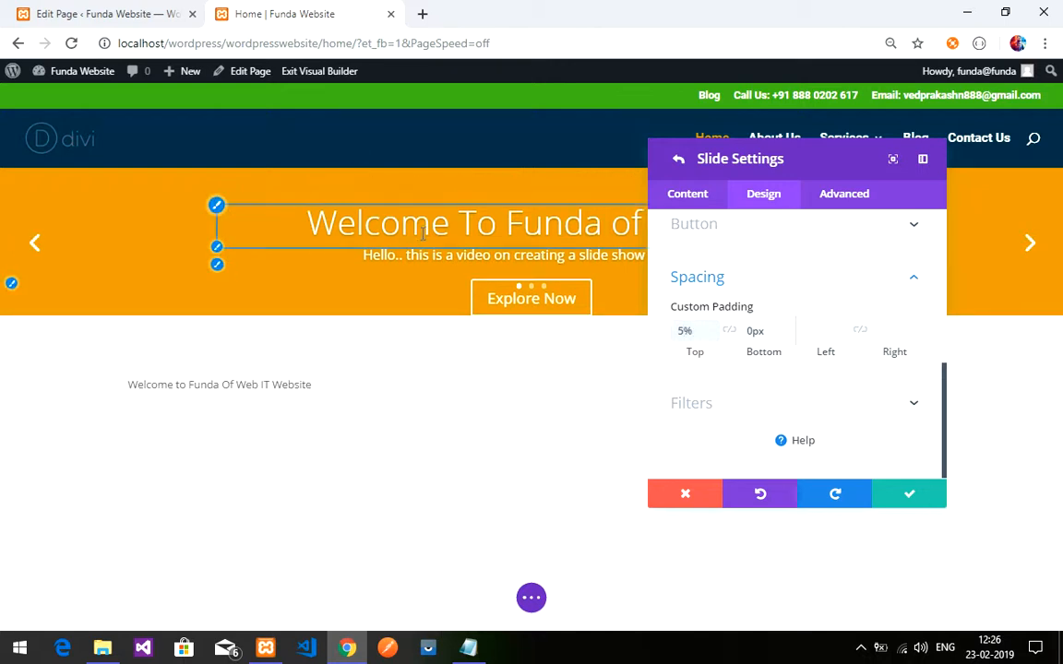
pyautogui.press('Up')
pyautogui.press('Up')
pyautogui.press('Up')
pyautogui.press('Up')
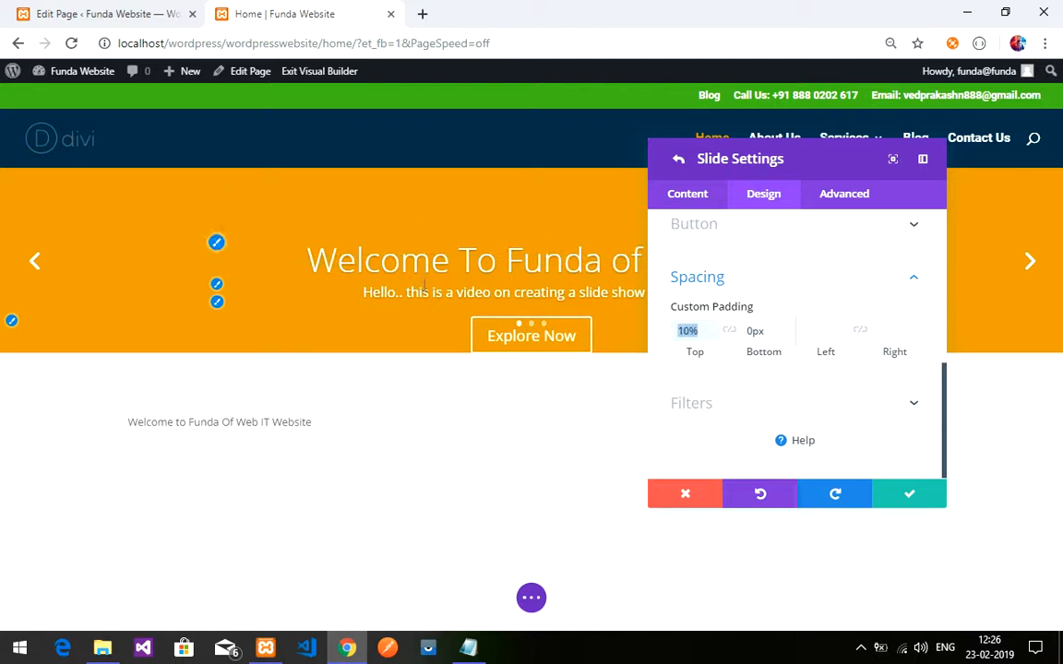
pyautogui.click(758, 334)
pyautogui.write('10%')
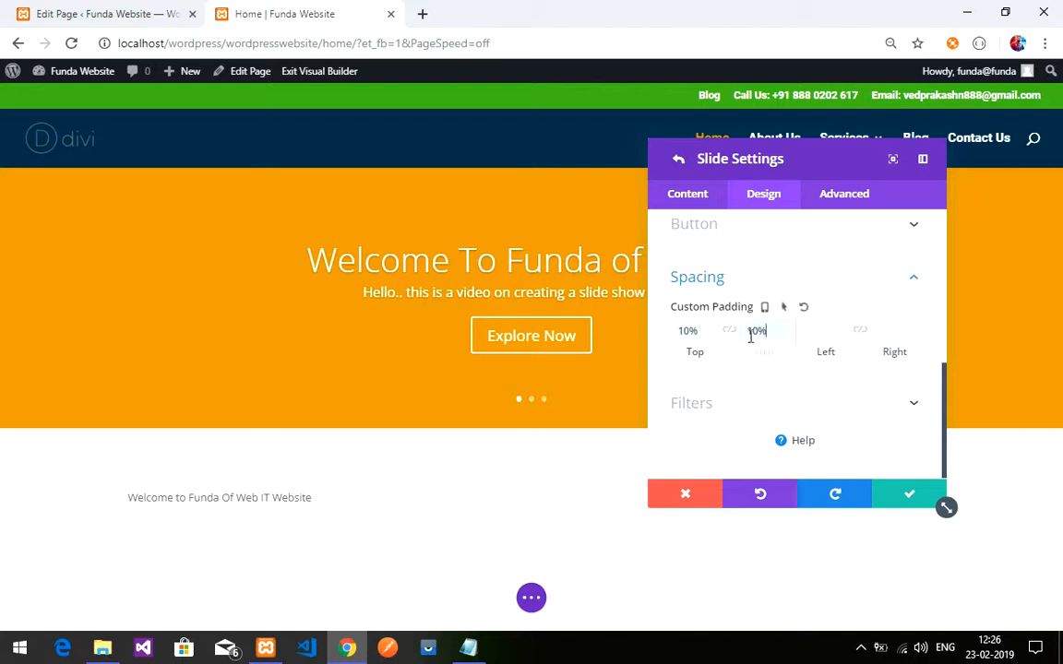
pyautogui.press('Up')
pyautogui.press('Up')
pyautogui.press('Up')
pyautogui.press('Up')
pyautogui.press('Up')
pyautogui.press('Up')
pyautogui.press('Up')
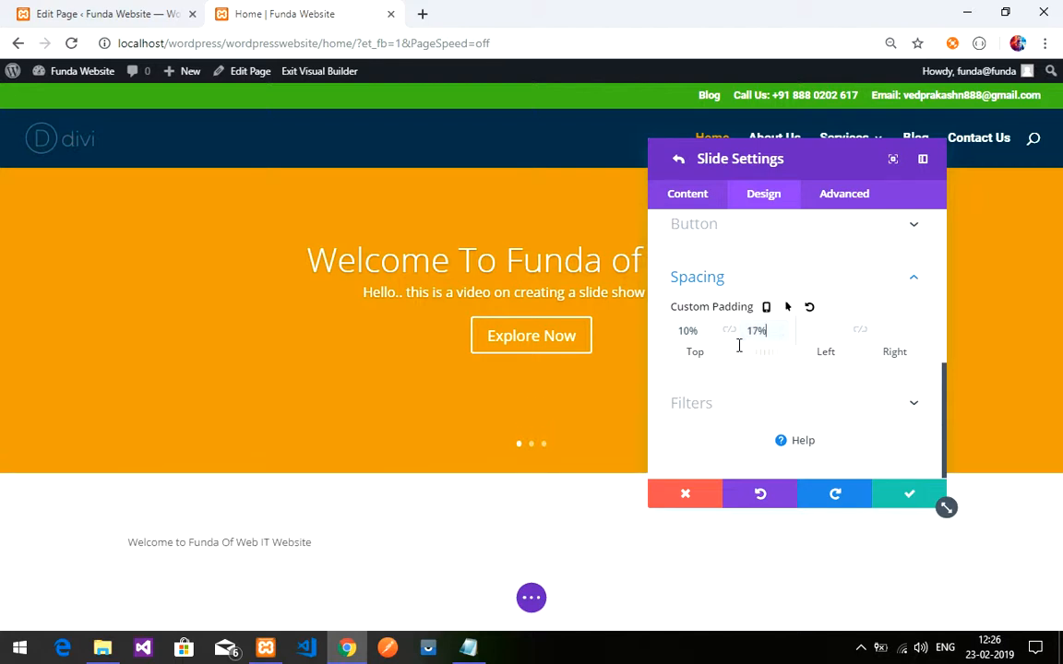
pyautogui.press('Down')
pyautogui.click(698, 330)
pyautogui.press('Up')
pyautogui.press('Up')
pyautogui.press('Up')
pyautogui.press('Up')
pyautogui.press('Up')
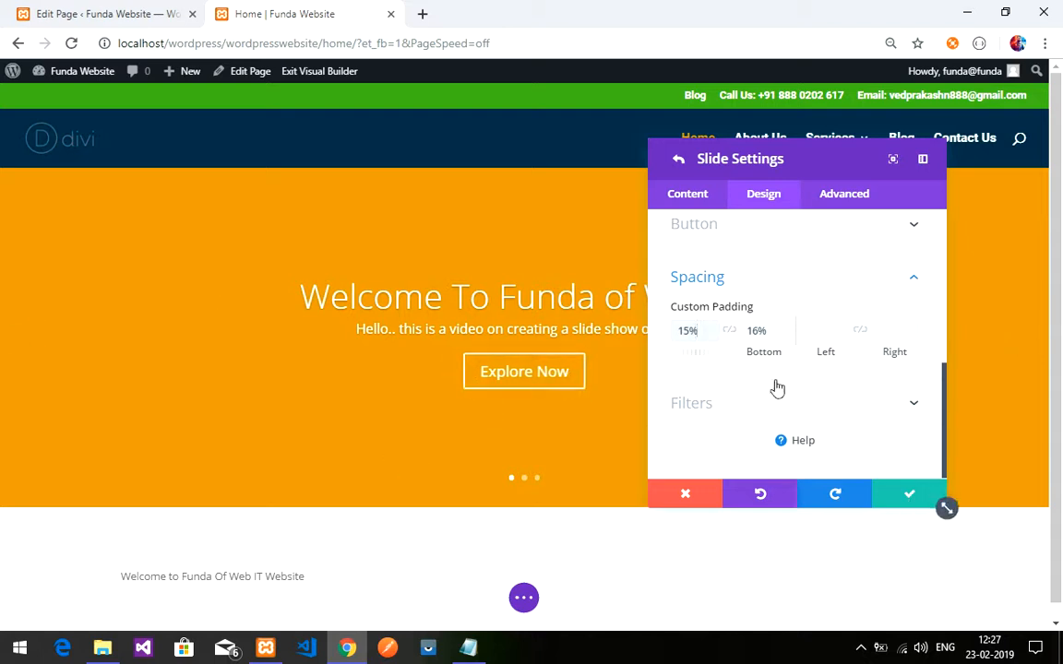
pyautogui.scroll(10, 794, 369)
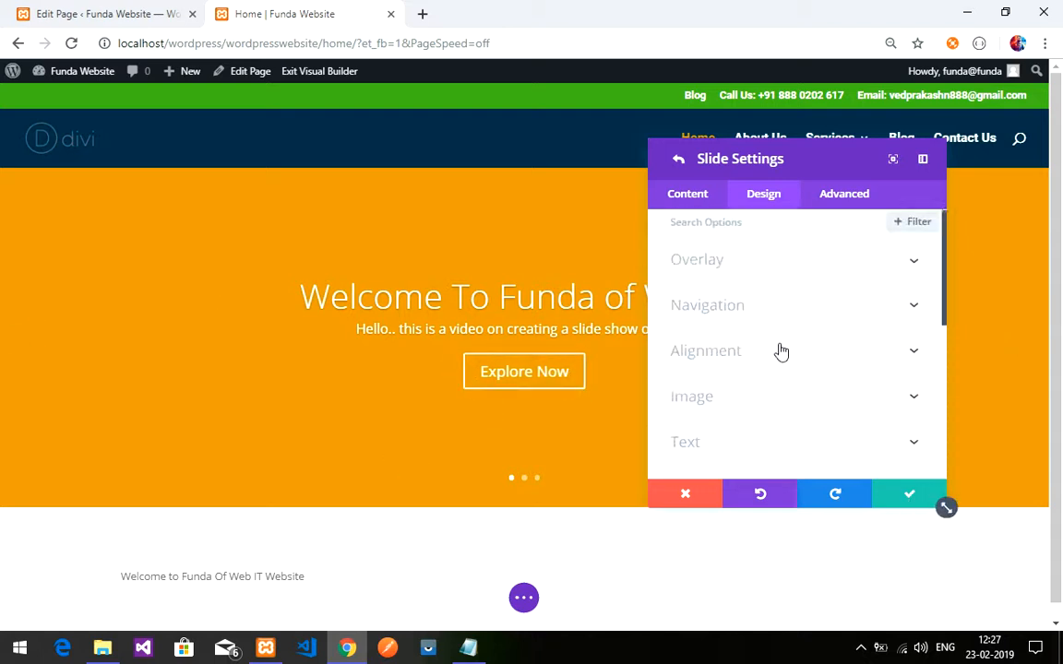
# - Save the padded slide, delete the other two slides, and duplicate the welcome slide twice
pyautogui.click(904, 500)
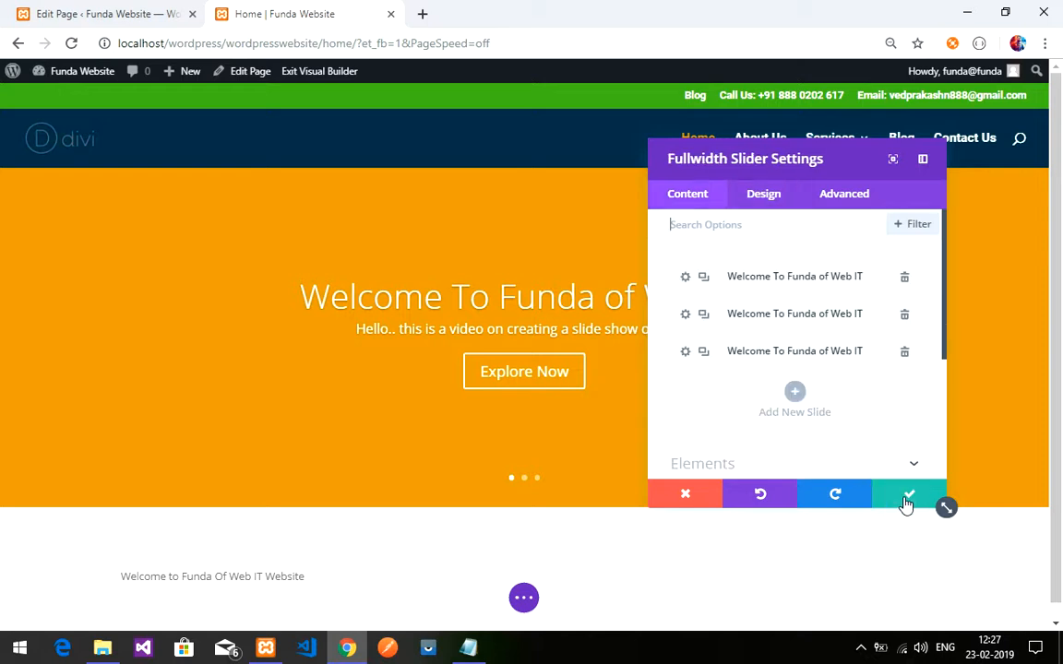
pyautogui.click(904, 316)
pyautogui.click(905, 316)
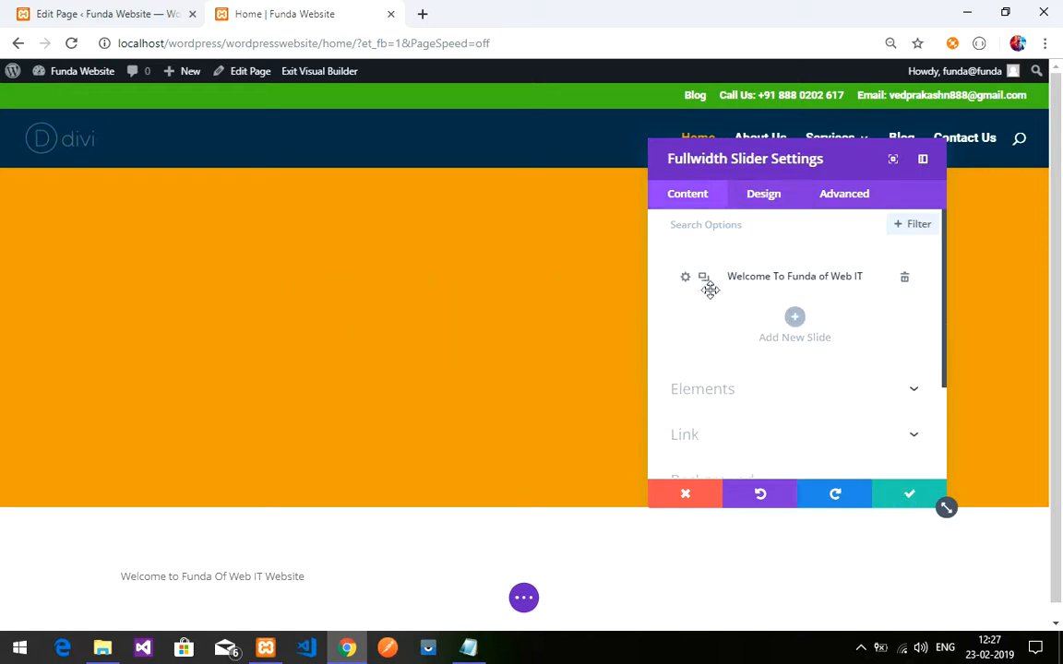
pyautogui.click(706, 279)
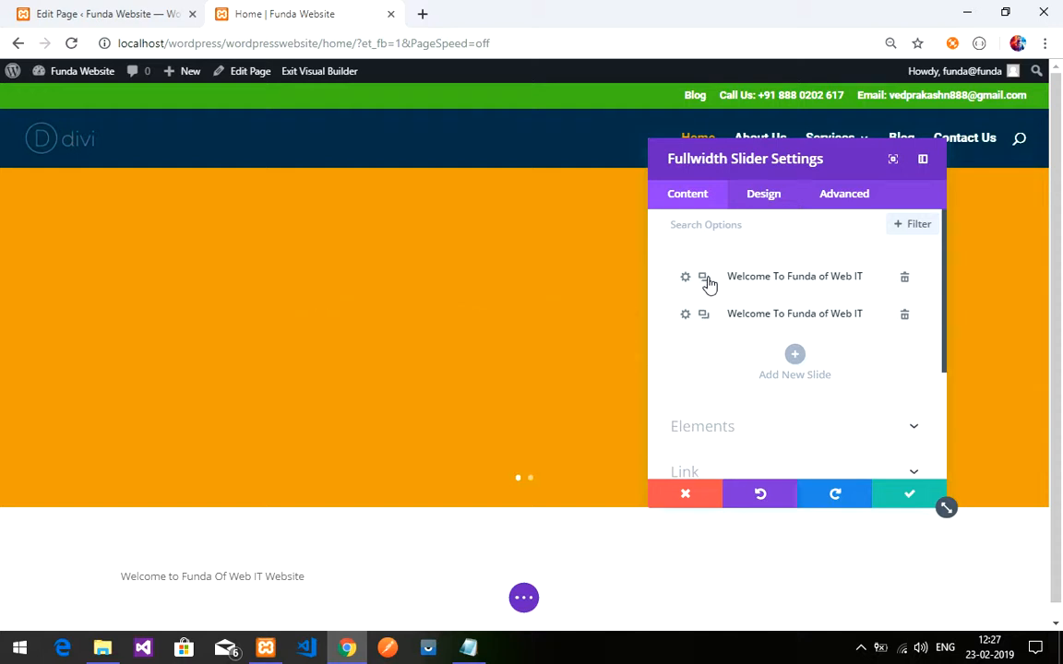
pyautogui.click(705, 279)
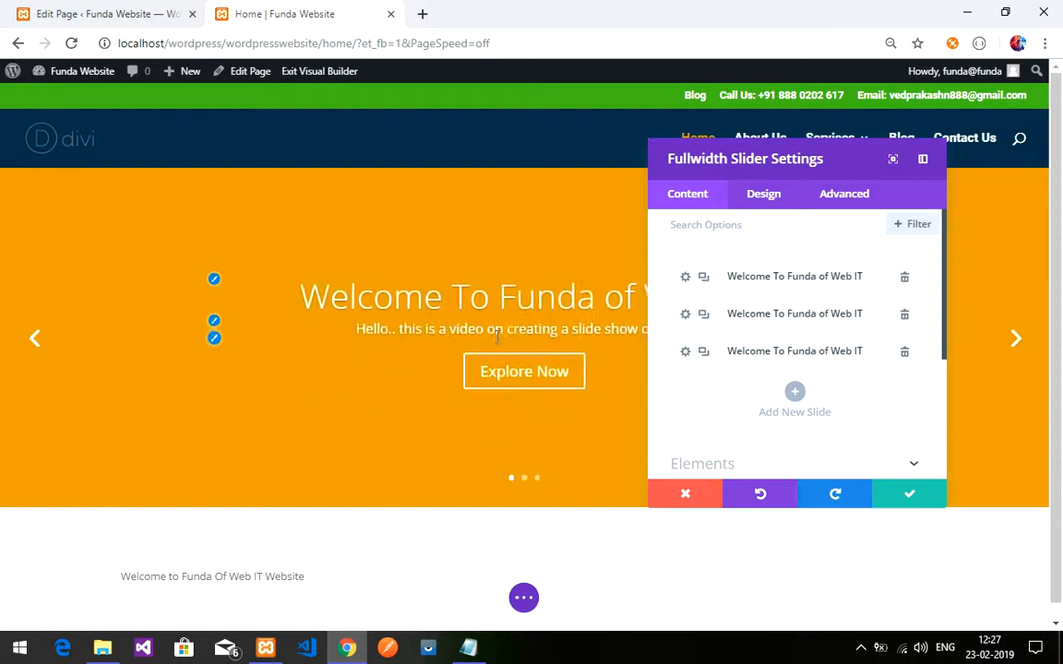
# - Replace the second slide's heading with 'Hello Every One'
pyautogui.click(685, 316)
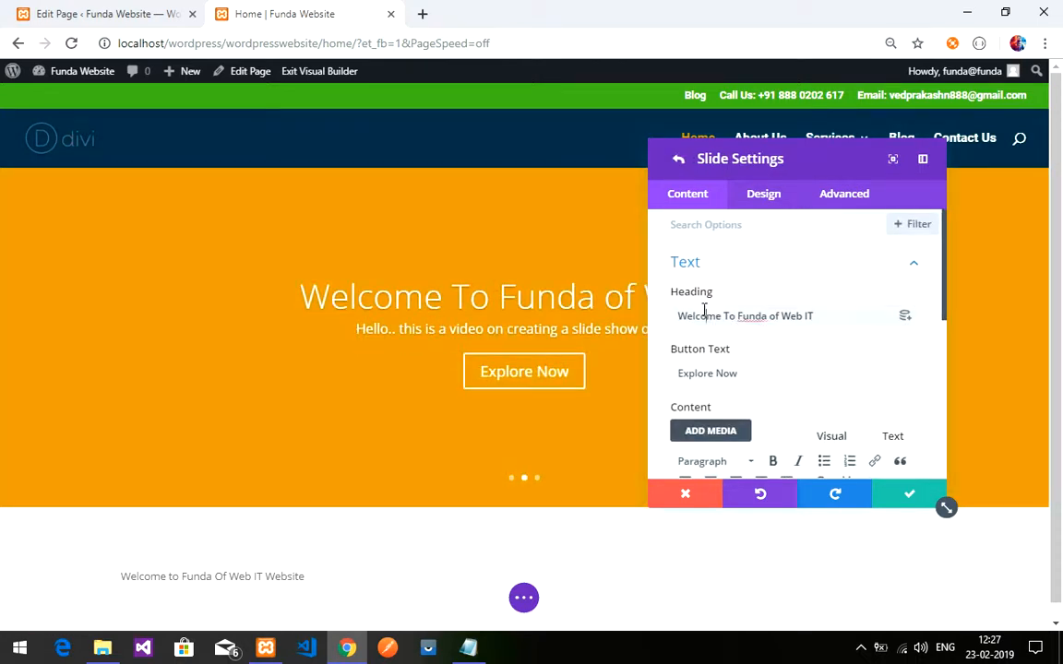
pyautogui.tripleClick(763, 323)
pyautogui.press('BackSpace')
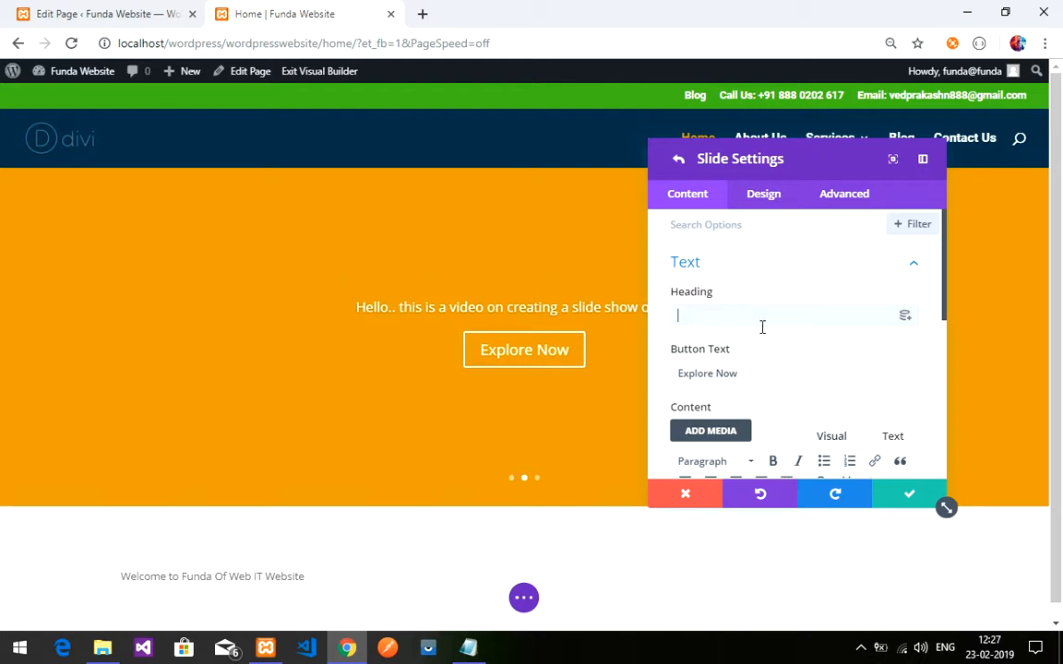
pyautogui.write('Hello Every One')
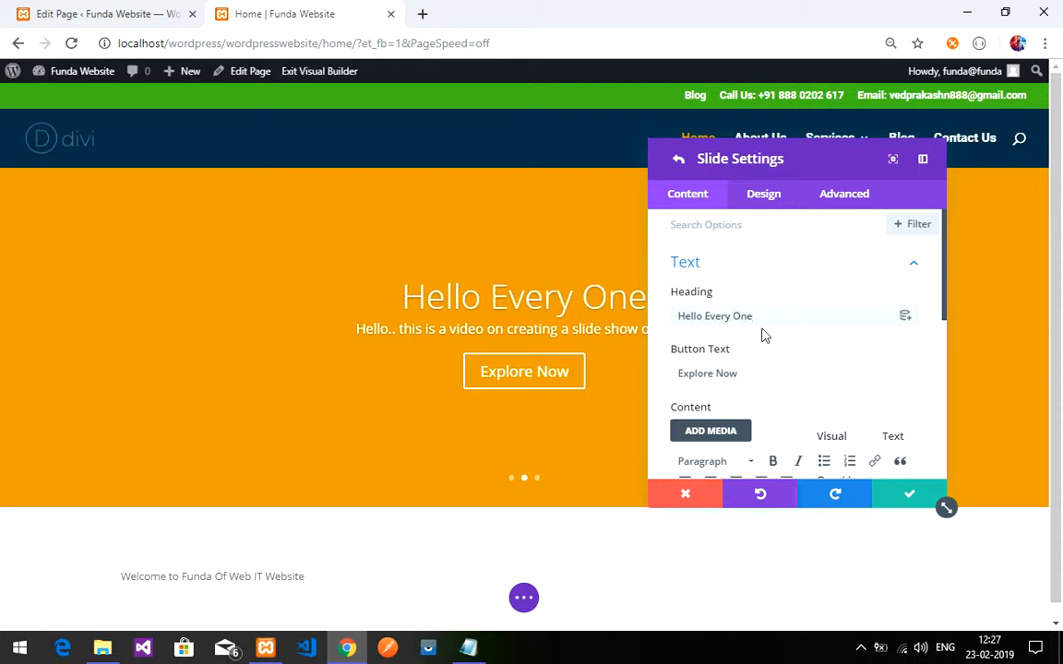
pyautogui.scroll(-1, 738, 312)
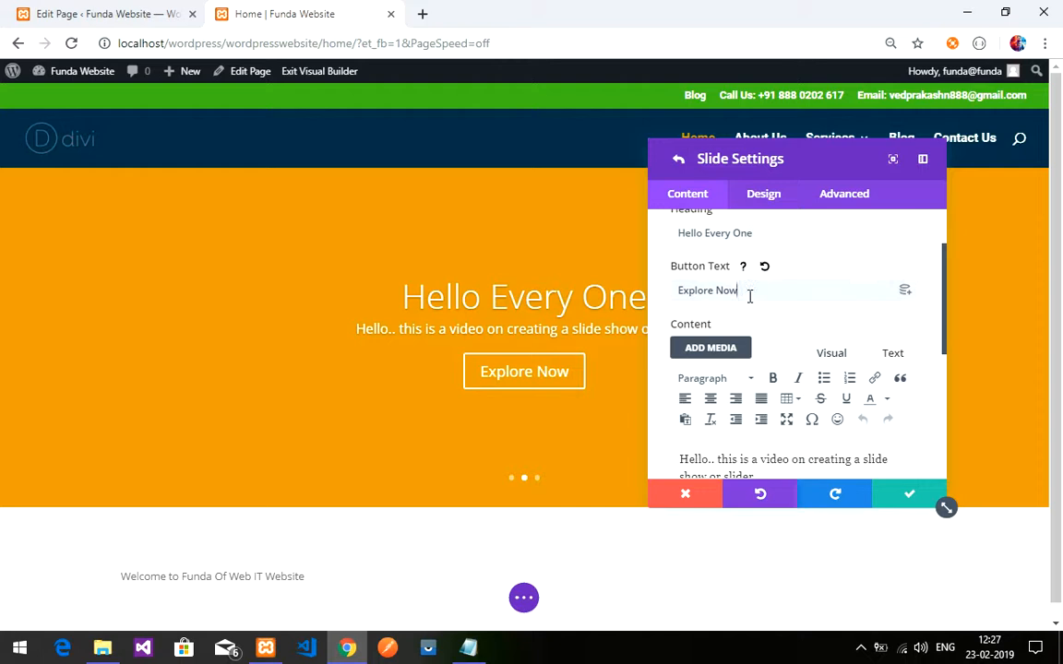
pyautogui.scroll(-2, 747, 290)
pyautogui.scroll(-2, 794, 364)
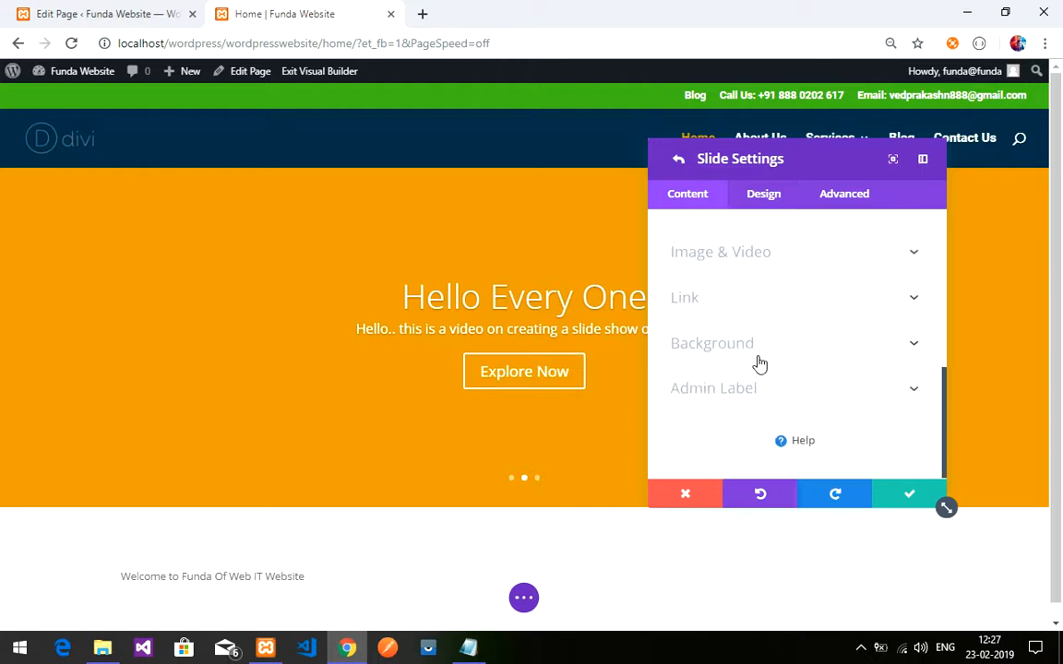
# - Set the Hello Every One slide's background colour to blue #0c71c3 and save the slide
pyautogui.click(738, 360)
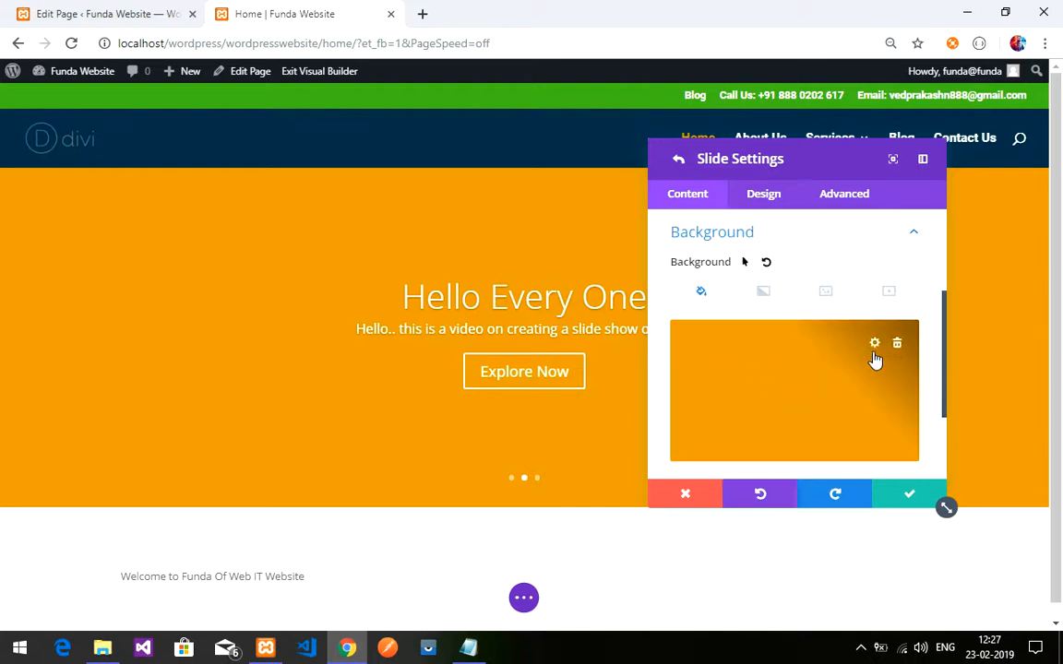
pyautogui.click(837, 381)
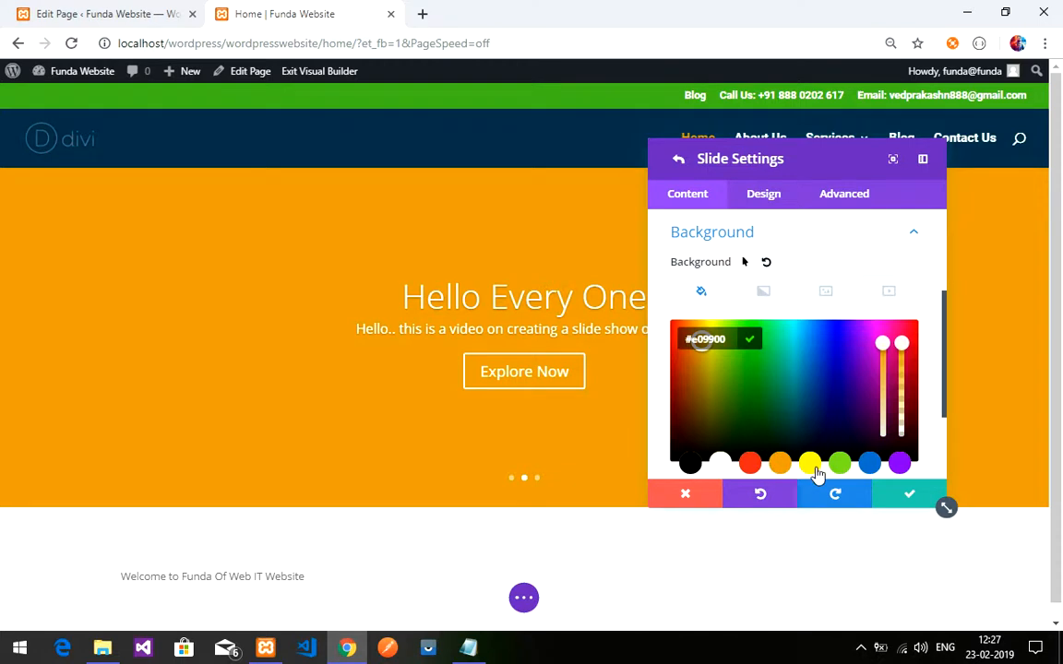
pyautogui.click(810, 463)
pyautogui.click(869, 464)
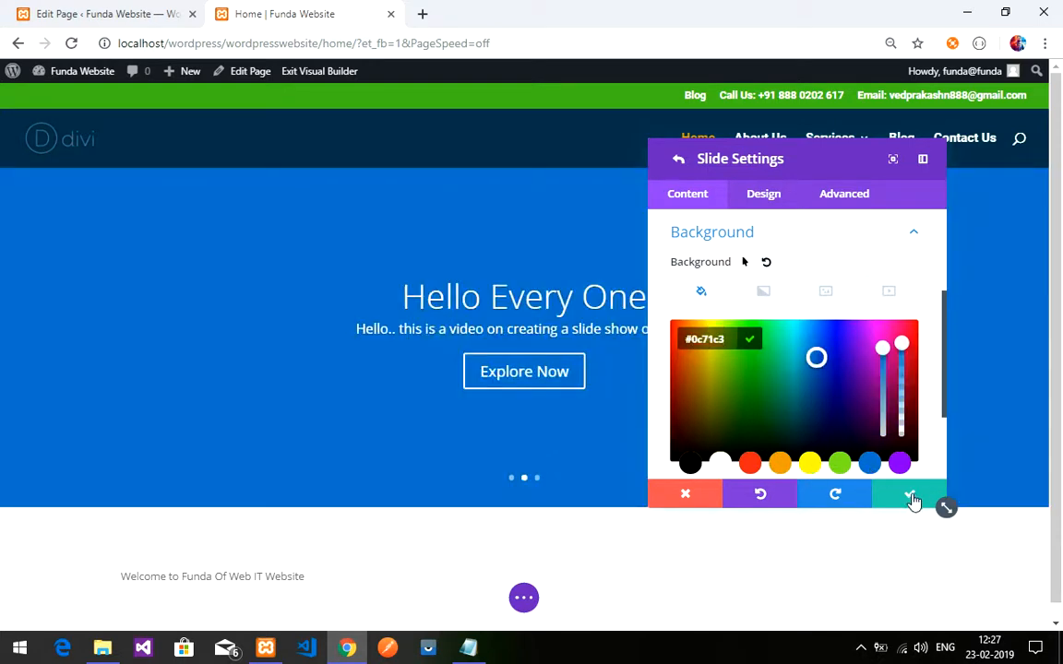
pyautogui.scroll(1, 858, 434)
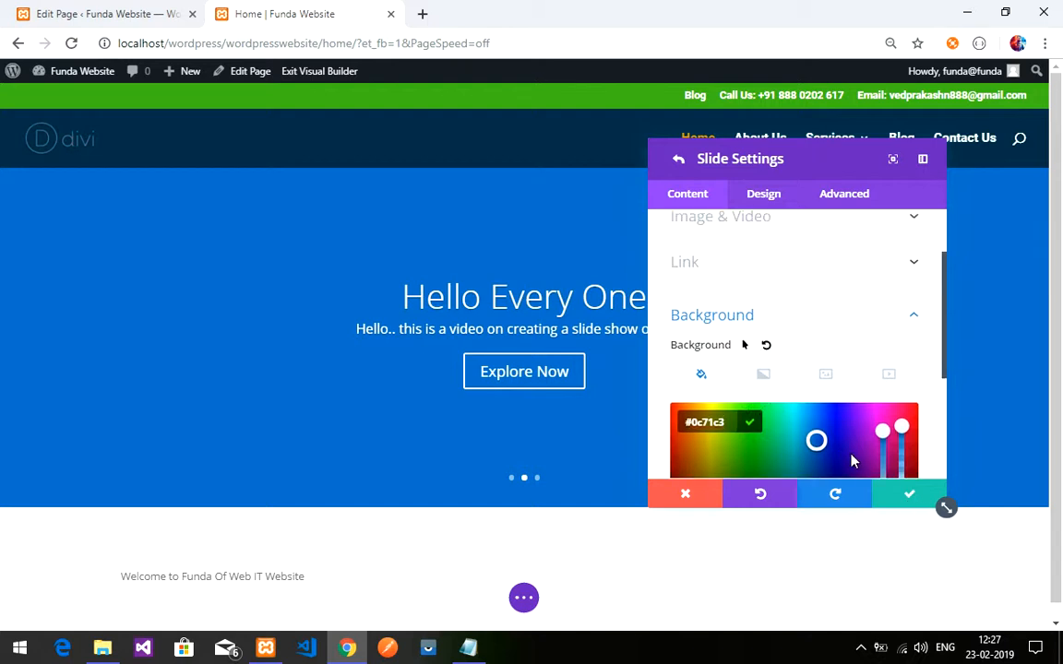
pyautogui.scroll(-1, 850, 459)
pyautogui.click(887, 494)
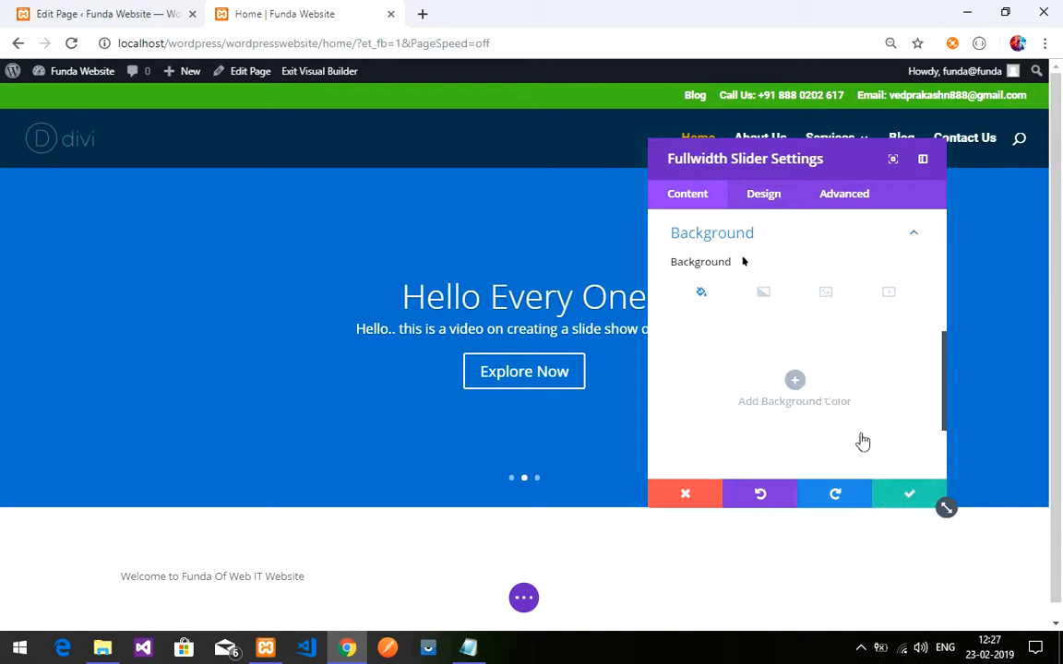
pyautogui.scroll(2, 740, 361)
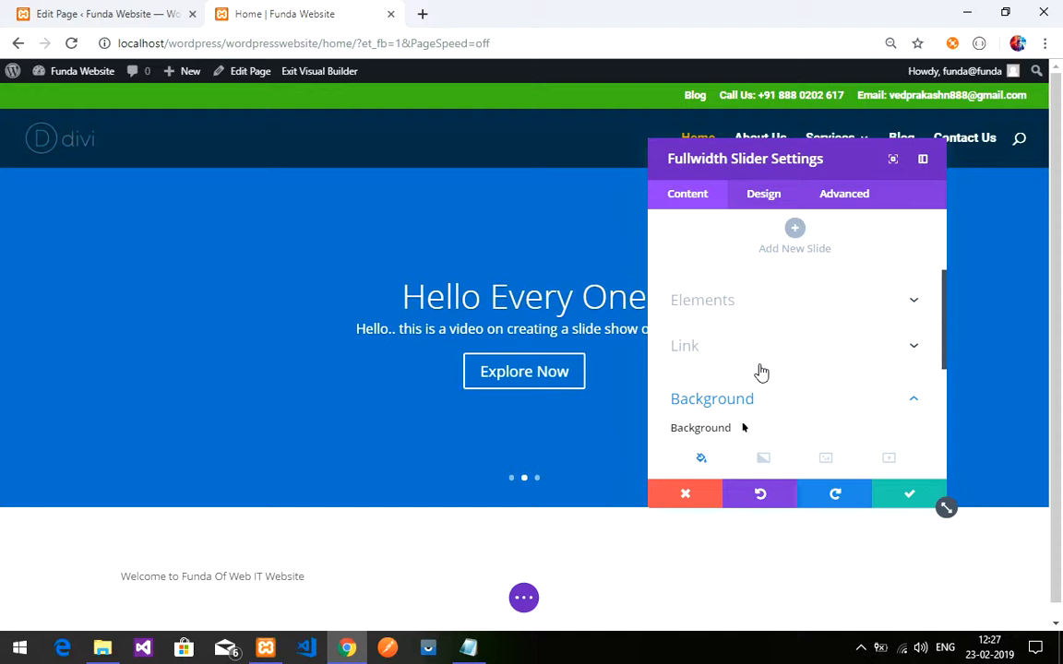
pyautogui.scroll(1, 760, 372)
pyautogui.scroll(-4, 759, 373)
pyautogui.scroll(1, 756, 370)
pyautogui.scroll(3, 751, 369)
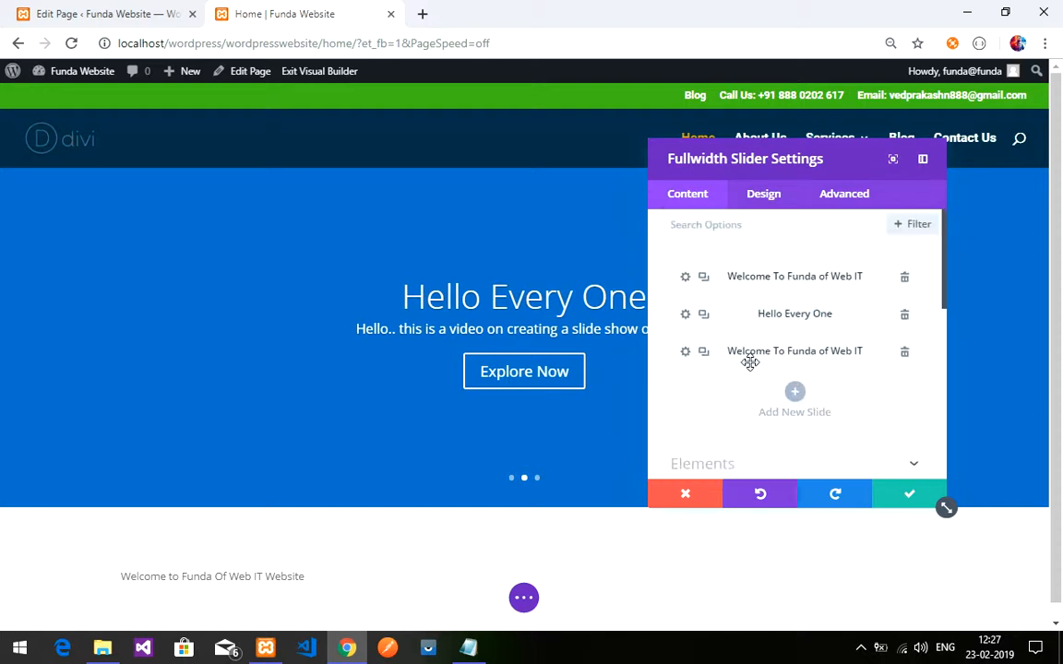
# - Reopen the Hello Every One slide and switch its background to an image
pyautogui.click(686, 317)
pyautogui.scroll(-3, 765, 354)
pyautogui.scroll(1, 793, 341)
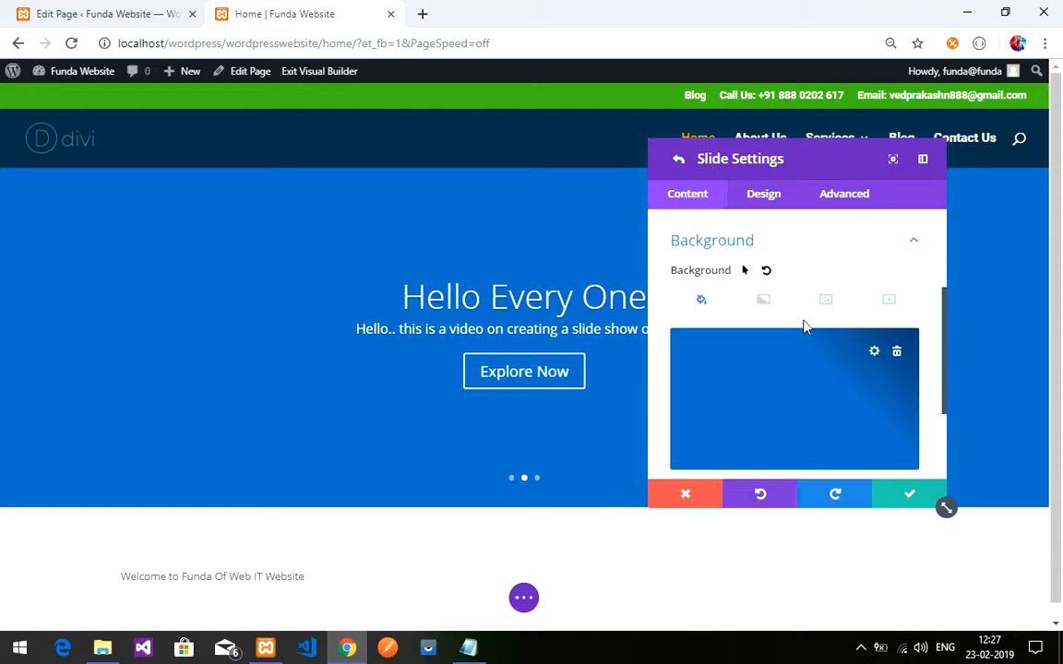
pyautogui.click(823, 302)
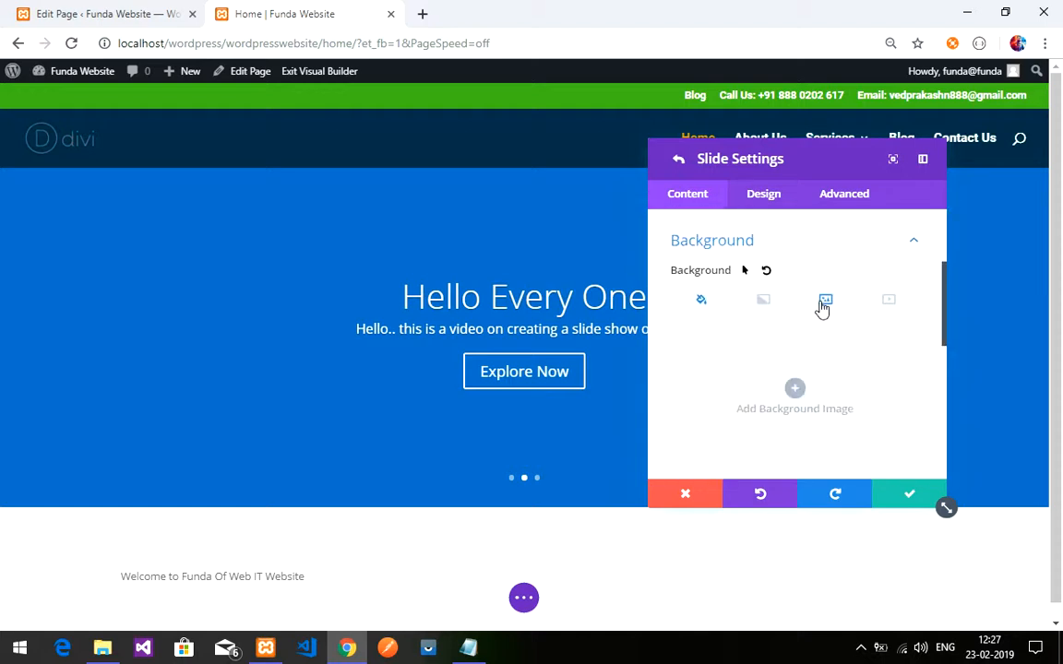
pyautogui.click(793, 391)
# - Upload one.jpg from the Pictures folder to the media library
pyautogui.click(604, 349)
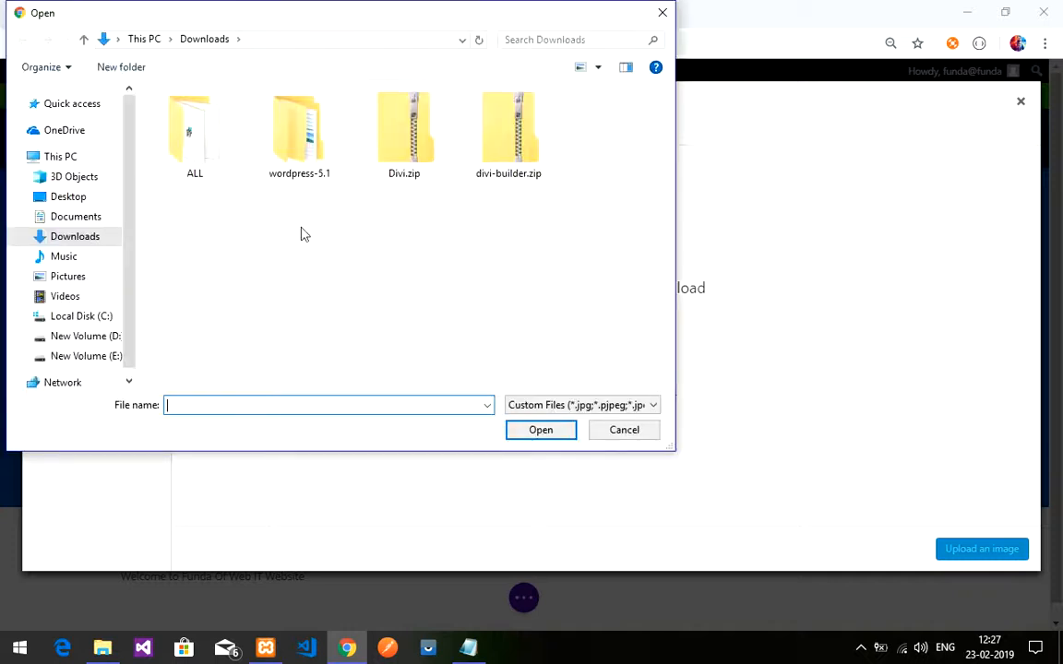
pyautogui.click(76, 257)
pyautogui.click(82, 277)
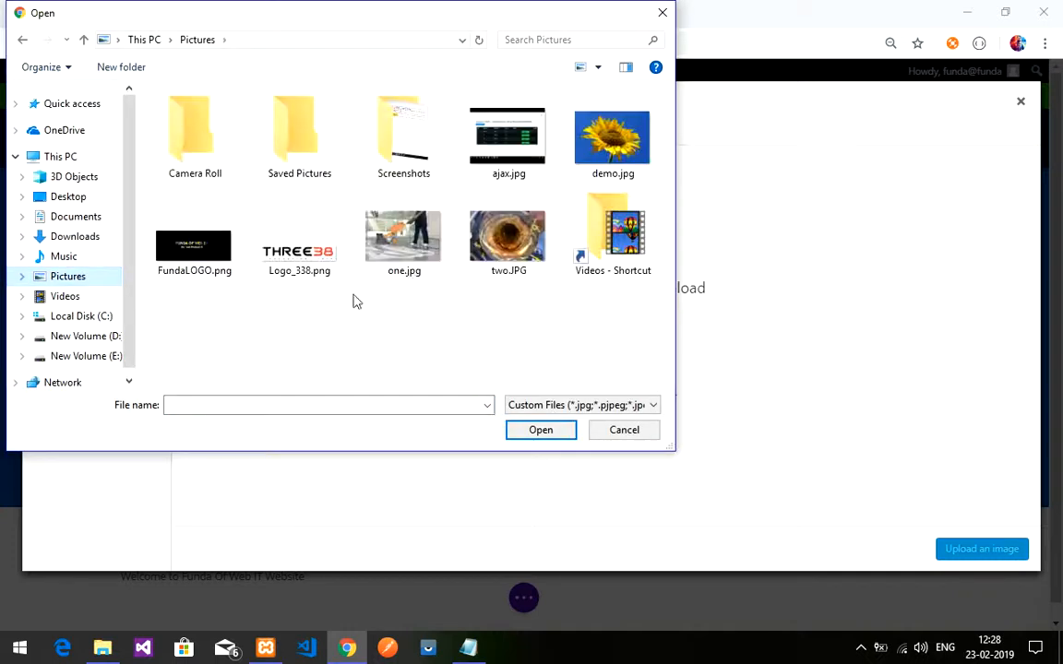
pyautogui.click(394, 251)
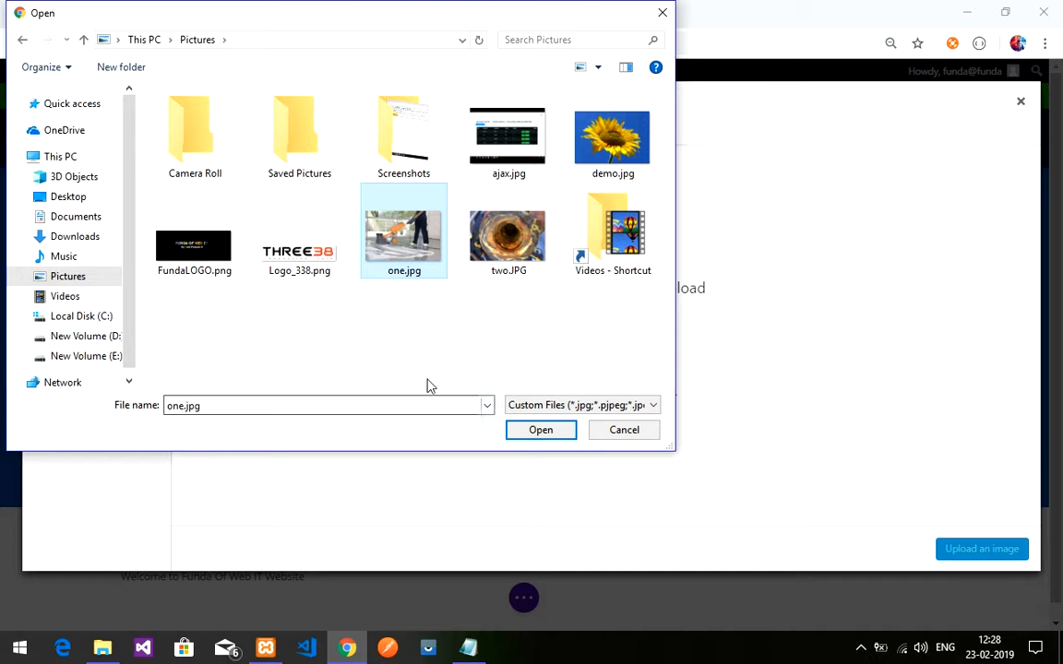
pyautogui.click(528, 437)
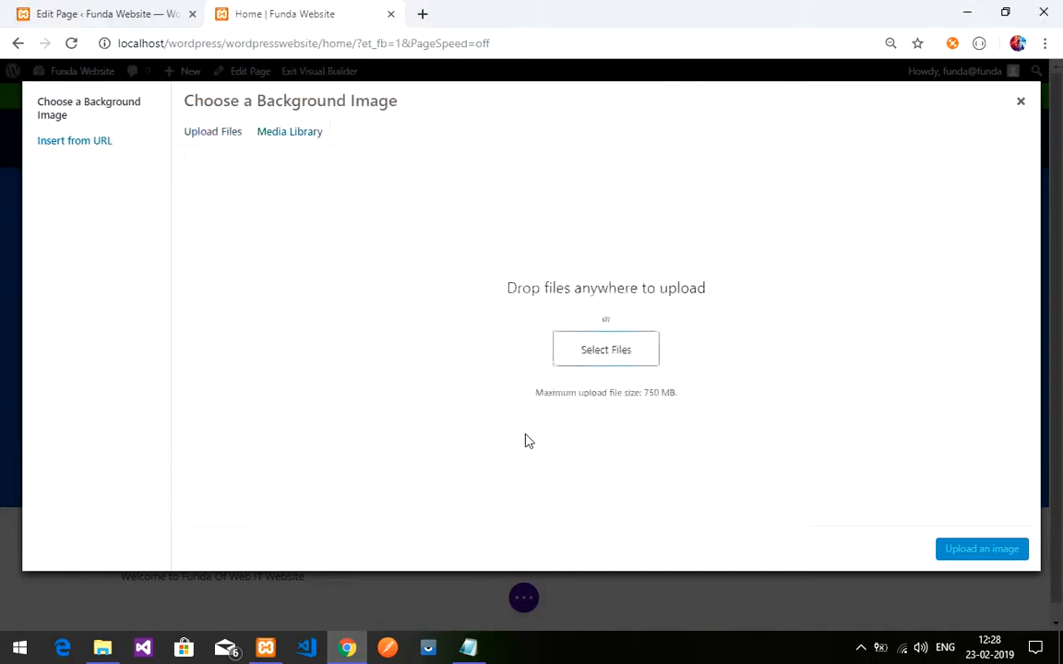
# - Set one.jpg as the slide's background, save, and reopen the Hello Every One slide
pyautogui.click(979, 549)
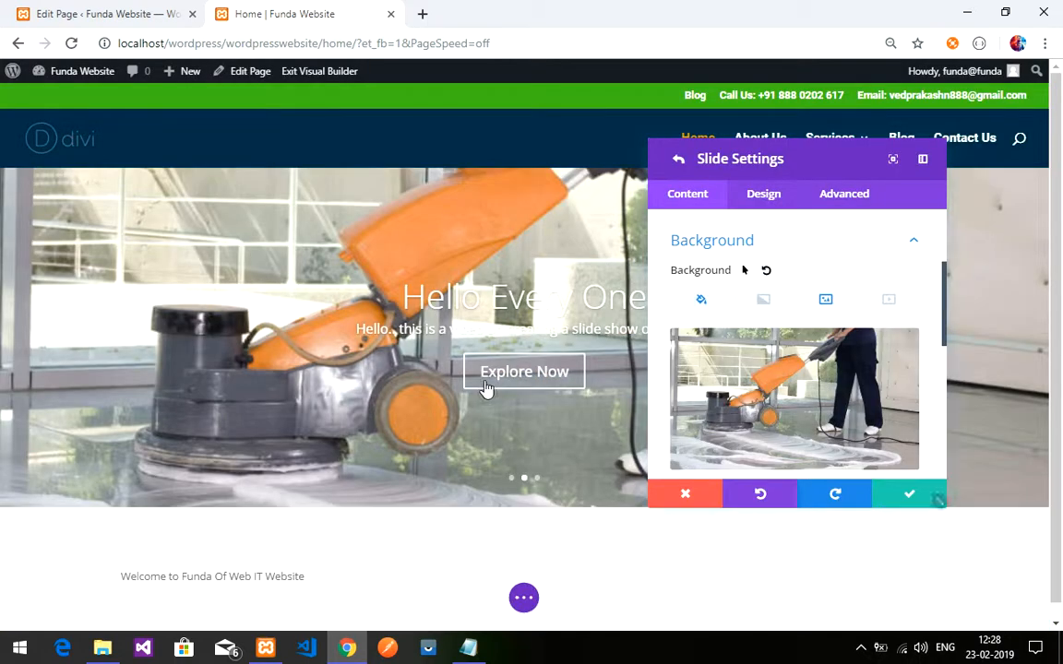
pyautogui.click(906, 499)
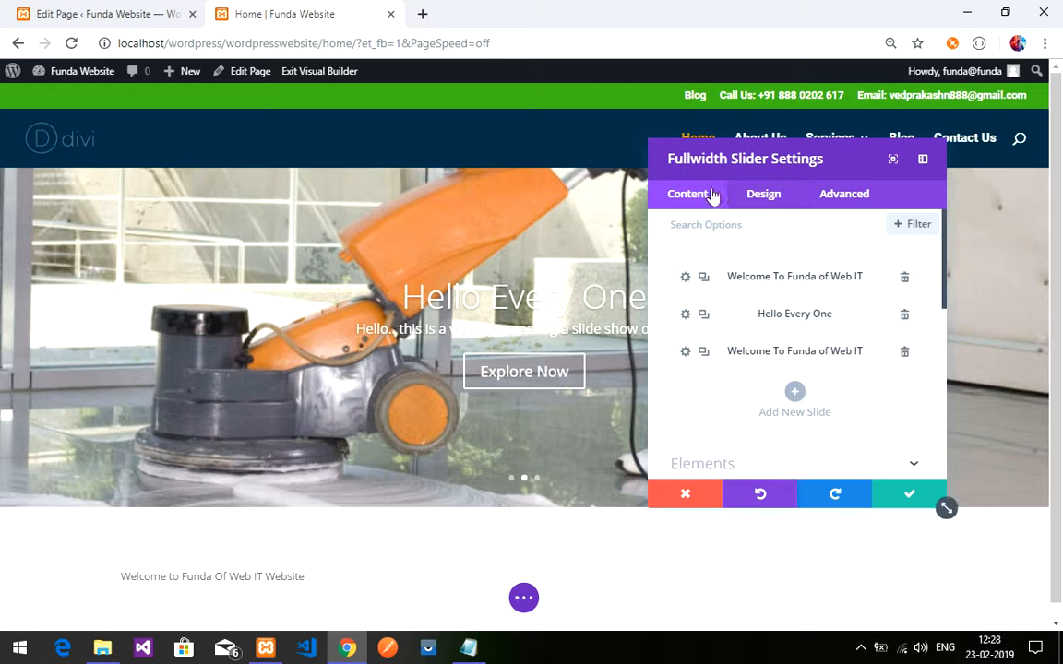
pyautogui.click(684, 316)
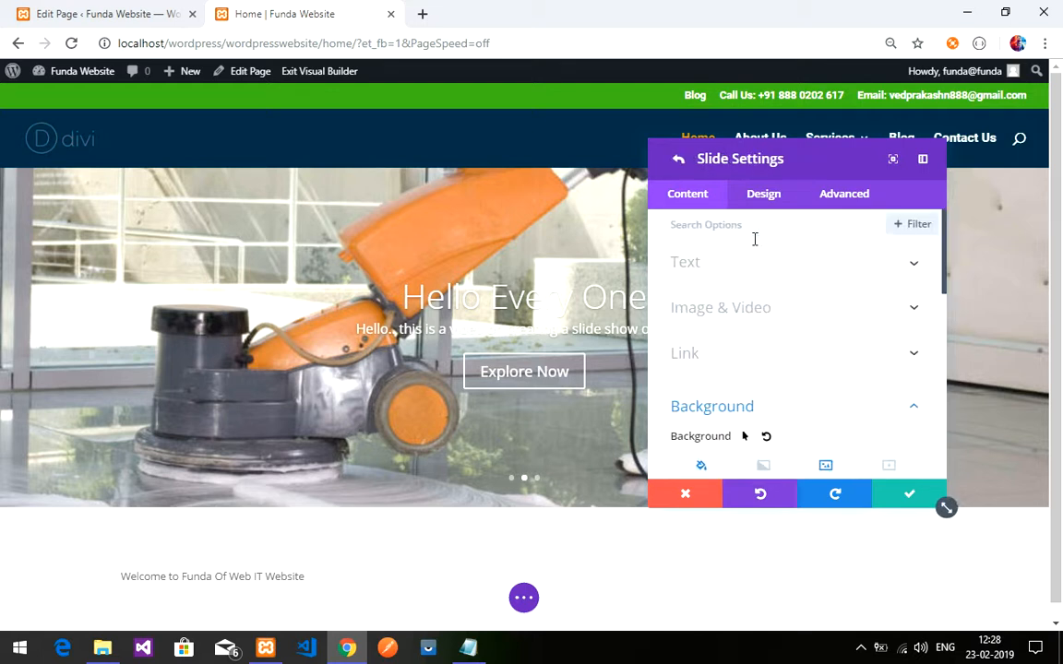
pyautogui.scroll(-2, 772, 373)
pyautogui.scroll(1, 789, 367)
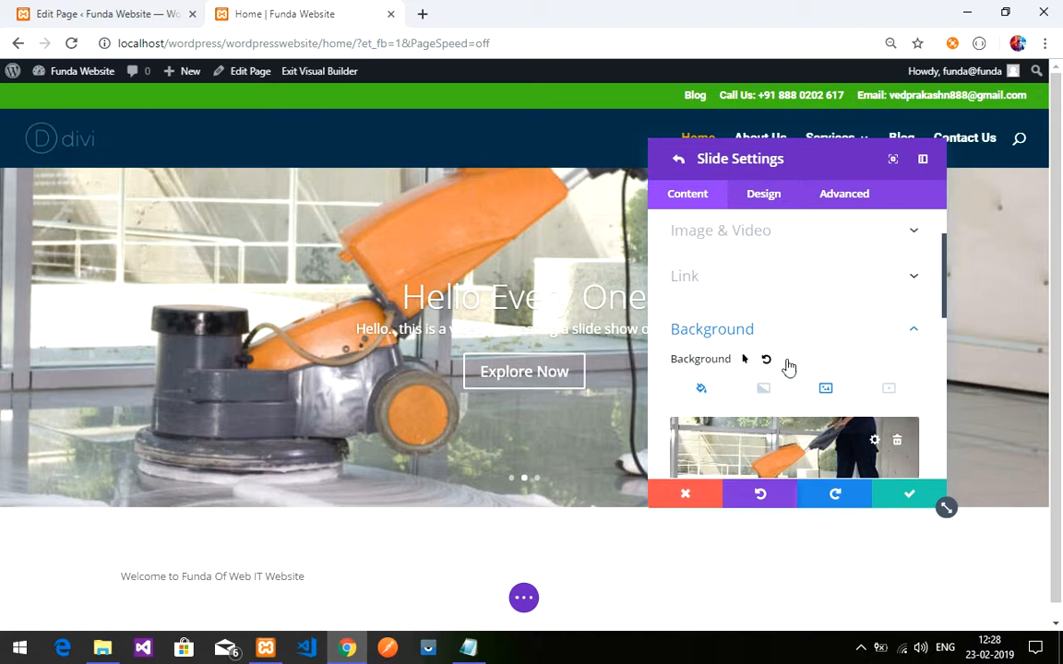
pyautogui.scroll(1, 789, 367)
# - Turn on the slide's background overlay in black at 0.58 opacity, rgba(0,0,0,0.58)
pyautogui.click(756, 201)
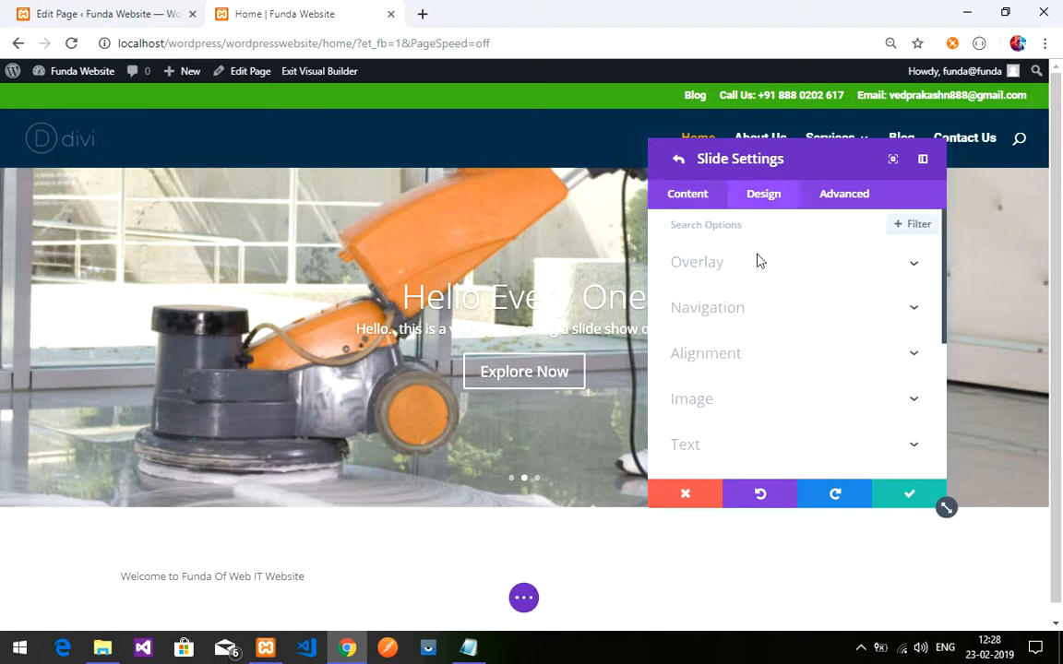
pyautogui.click(752, 266)
pyautogui.click(706, 319)
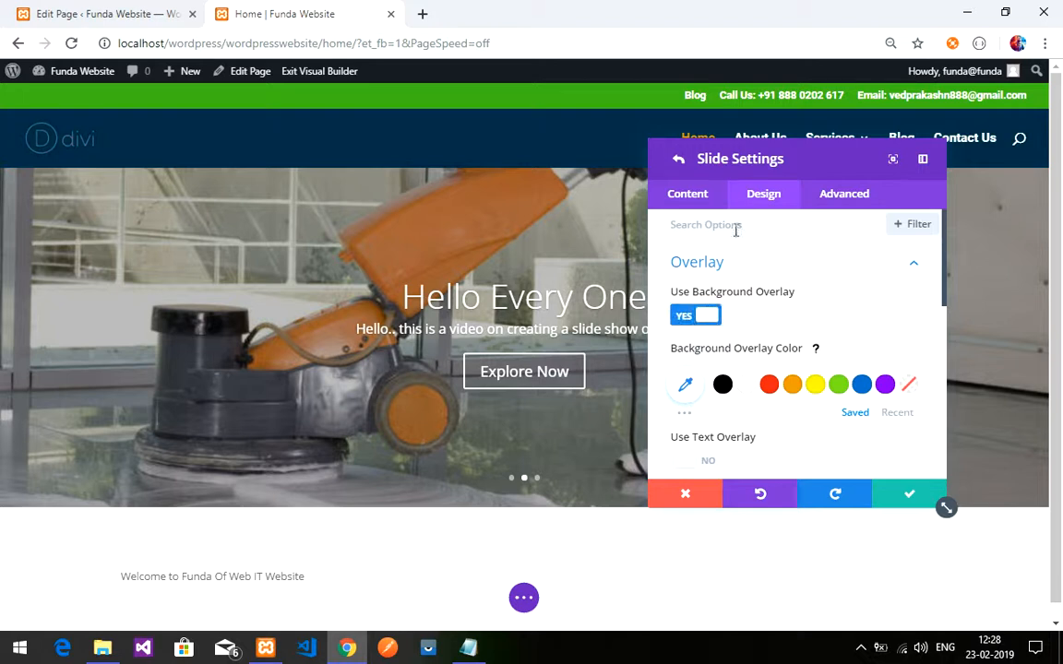
pyautogui.moveTo(741, 162); pyautogui.dragTo(829, 154)
pyautogui.click(776, 380)
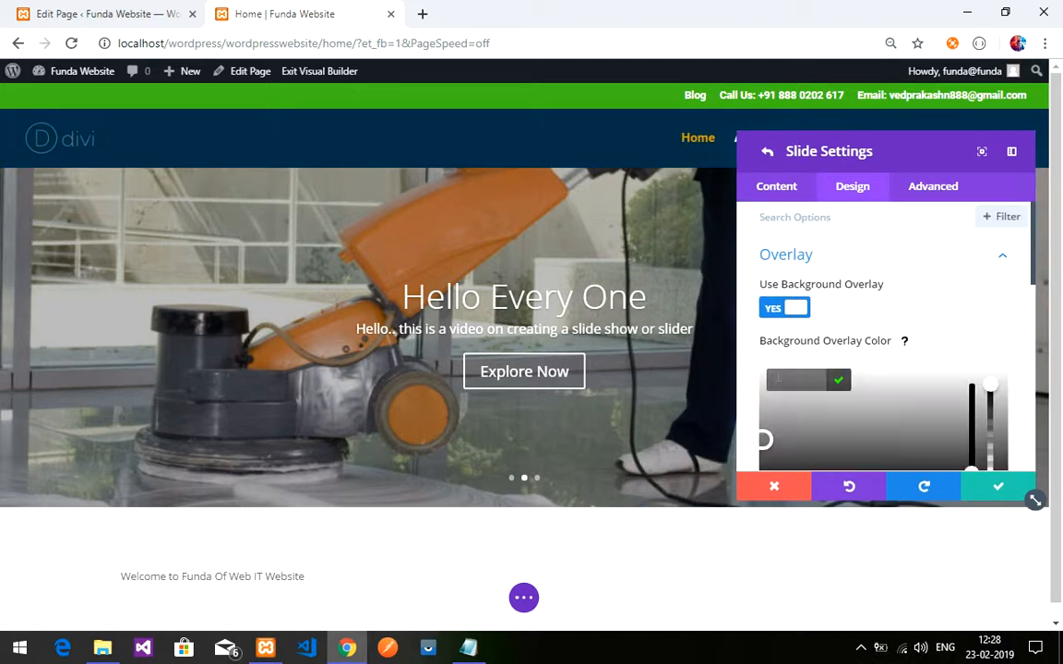
pyautogui.scroll(-2, 979, 351)
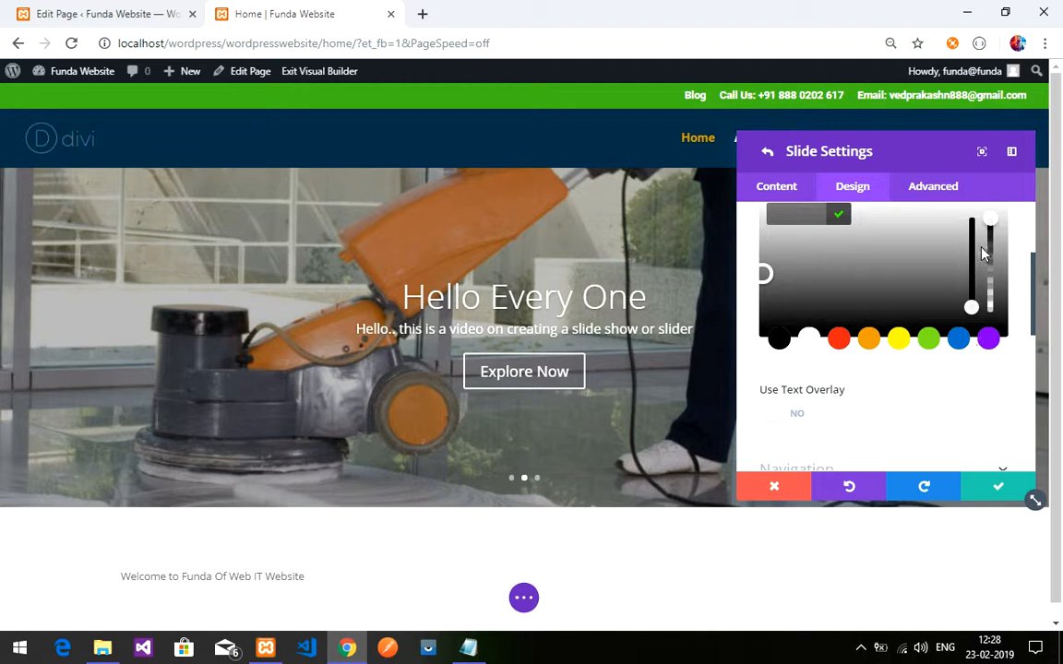
pyautogui.click(780, 340)
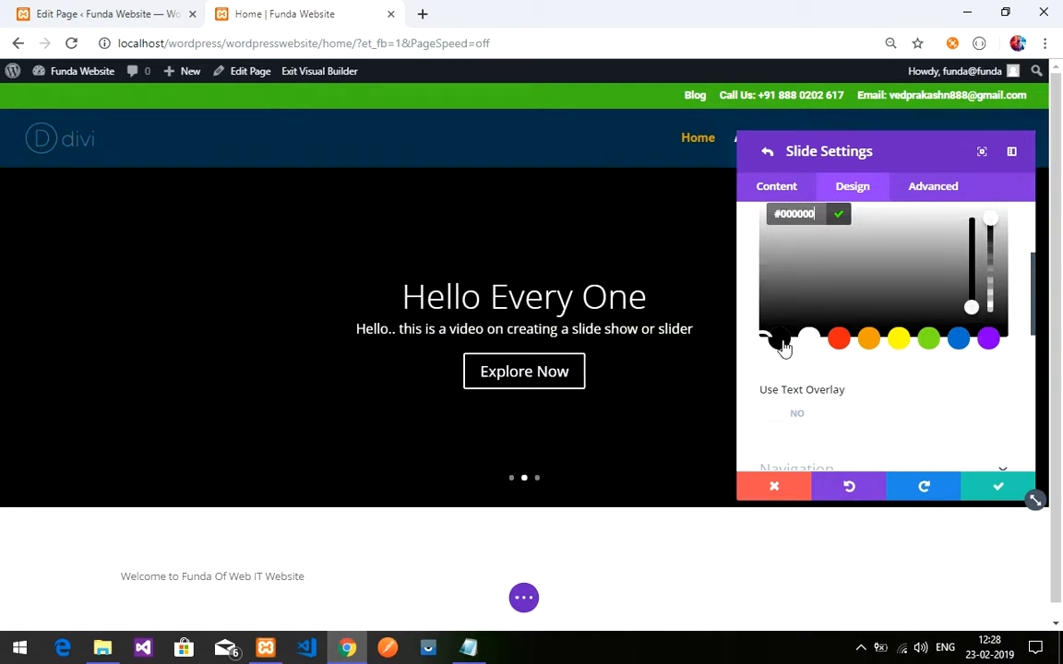
pyautogui.moveTo(990, 236); pyautogui.dragTo(991, 276)
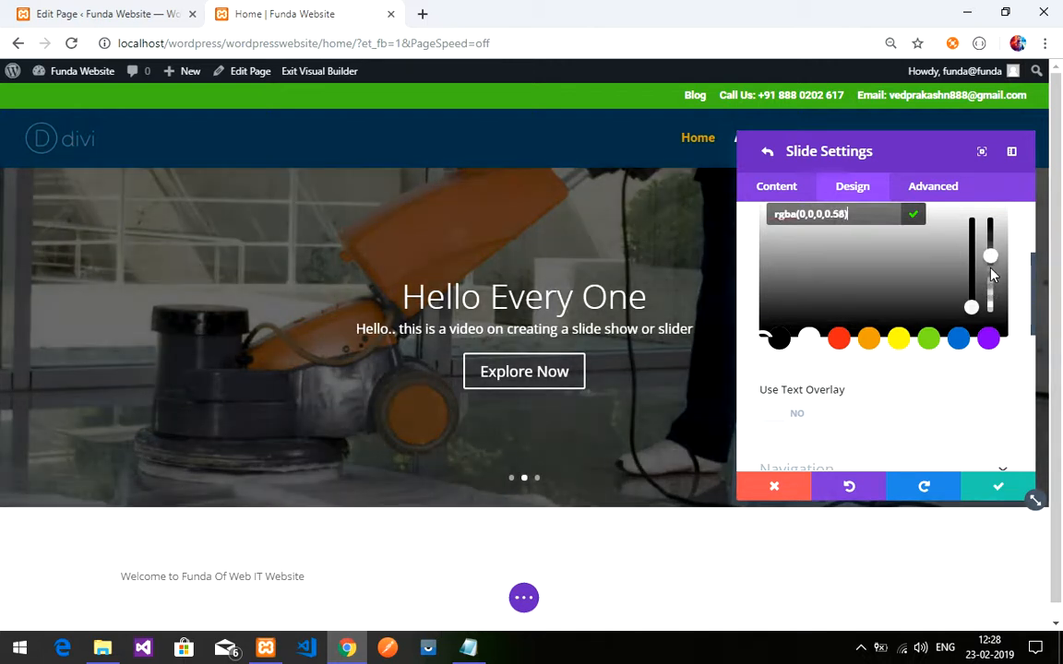
# - Save the overlay and rename the third slide's heading to 'Bye'
pyautogui.click(994, 489)
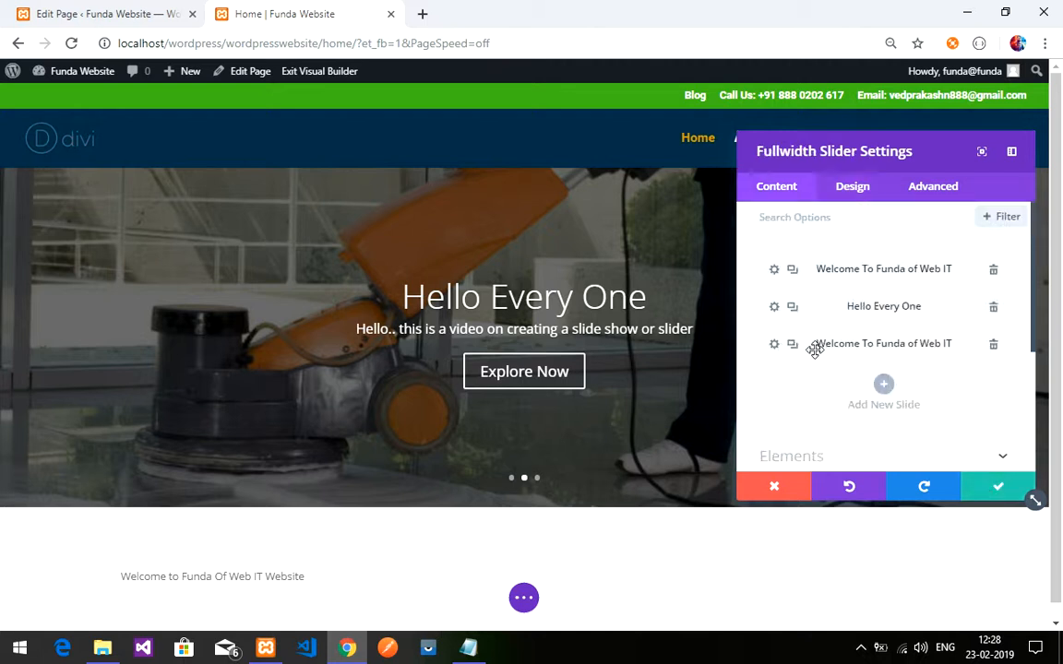
pyautogui.click(774, 346)
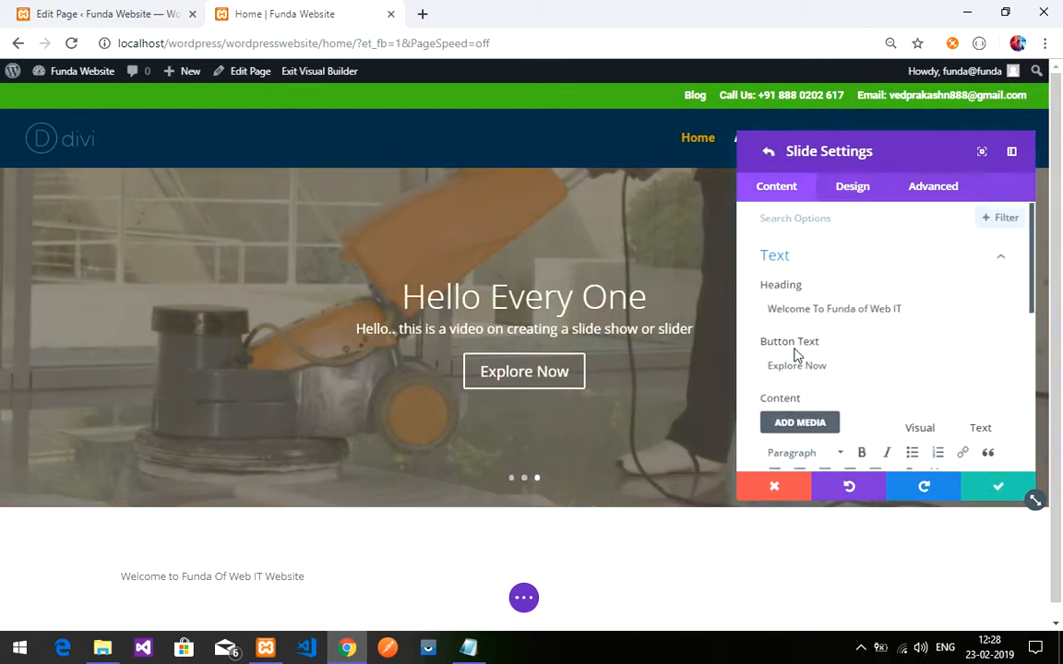
pyautogui.scroll(-1, 846, 358)
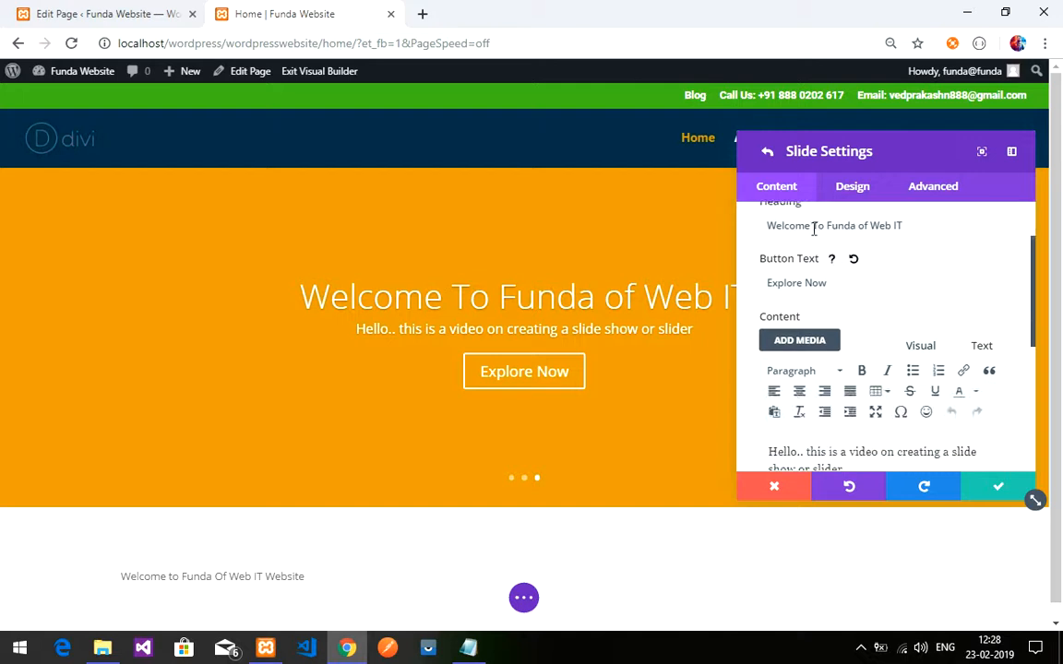
pyautogui.tripleClick(805, 226)
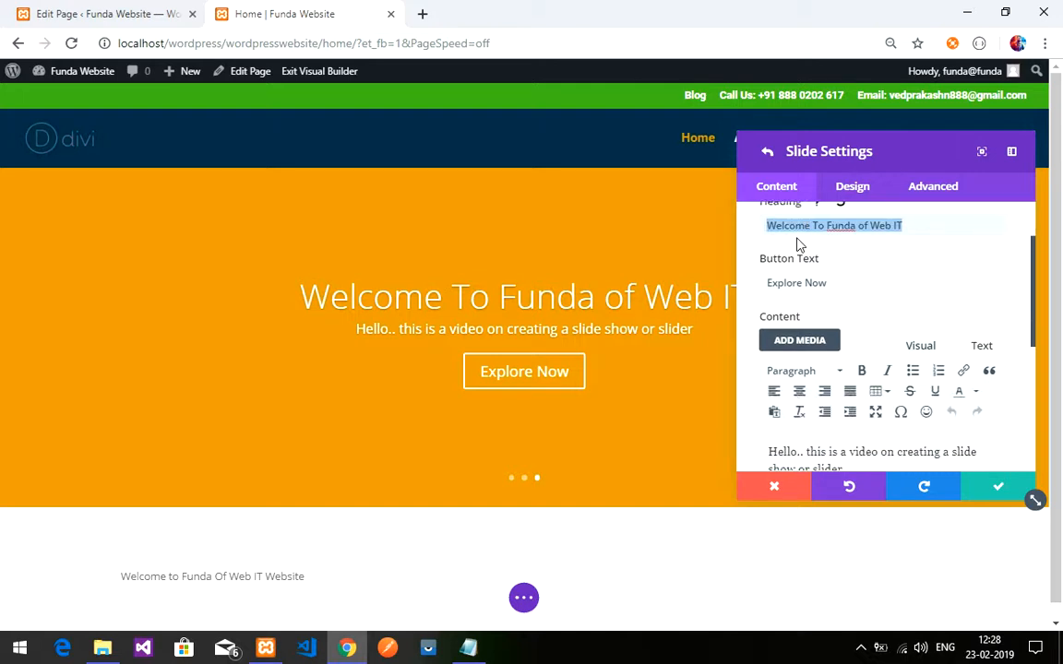
pyautogui.write('Bye')
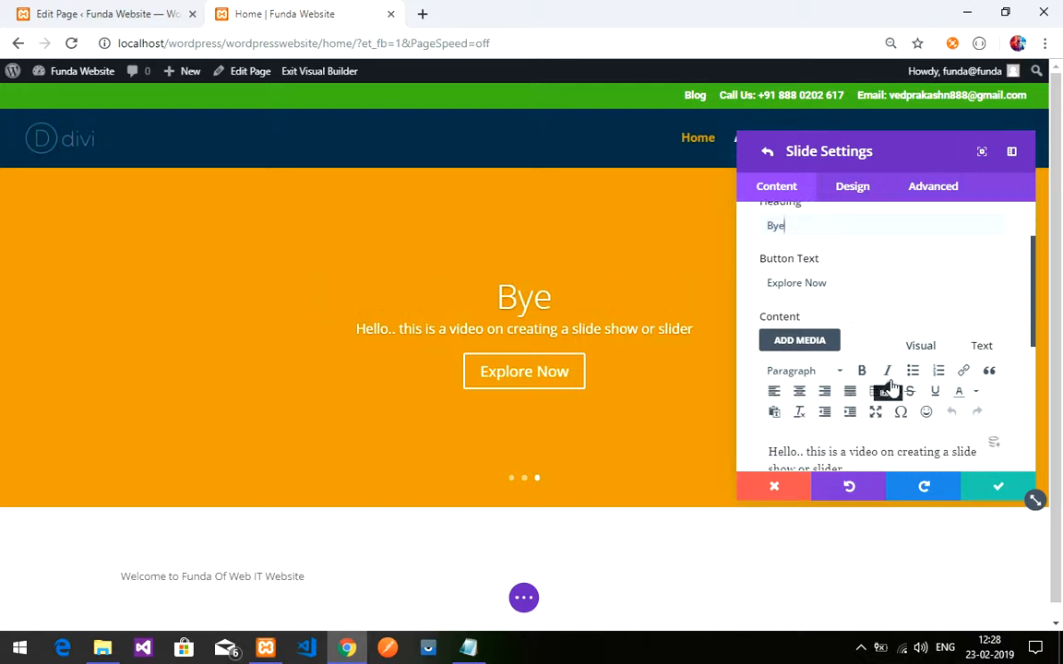
# - Give the Bye slide a red #e02b20 background and save it
pyautogui.scroll(-5, 889, 386)
pyautogui.click(824, 334)
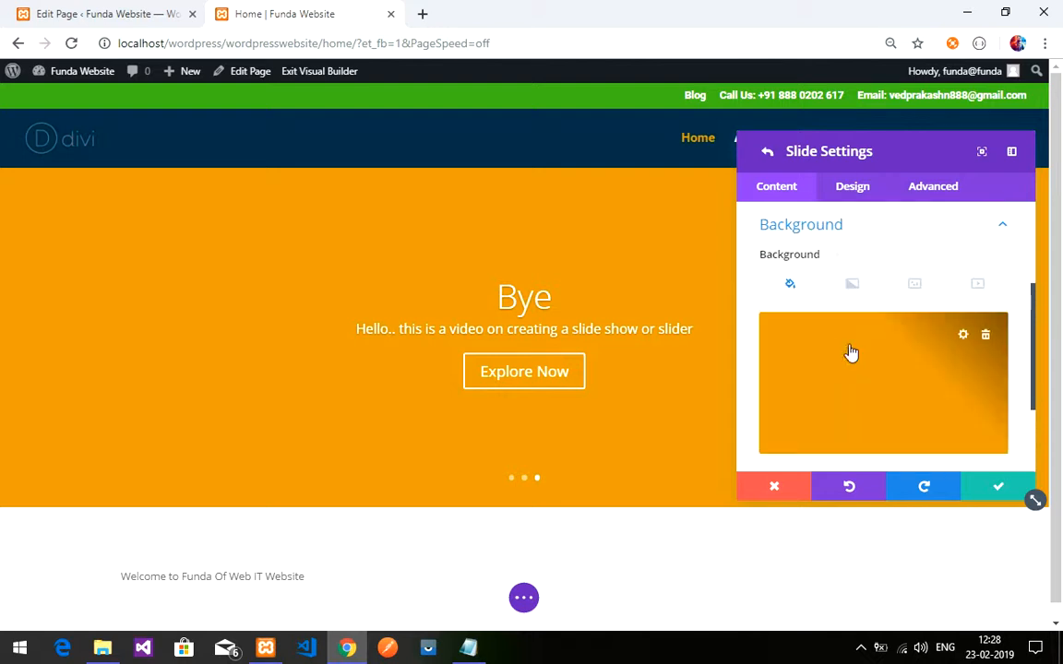
pyautogui.click(775, 343)
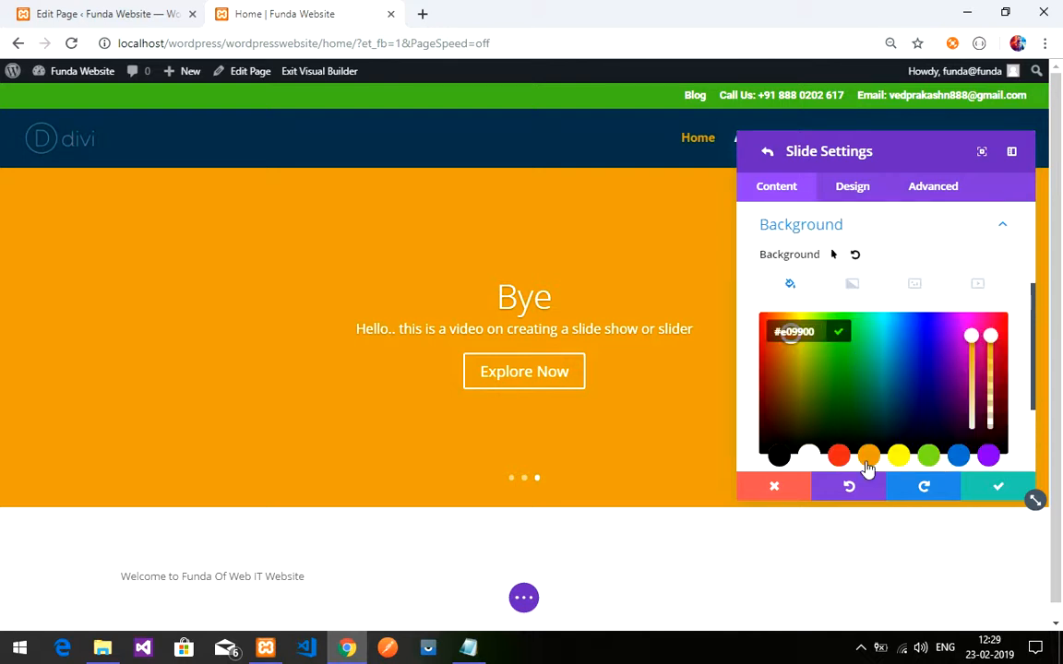
pyautogui.click(838, 455)
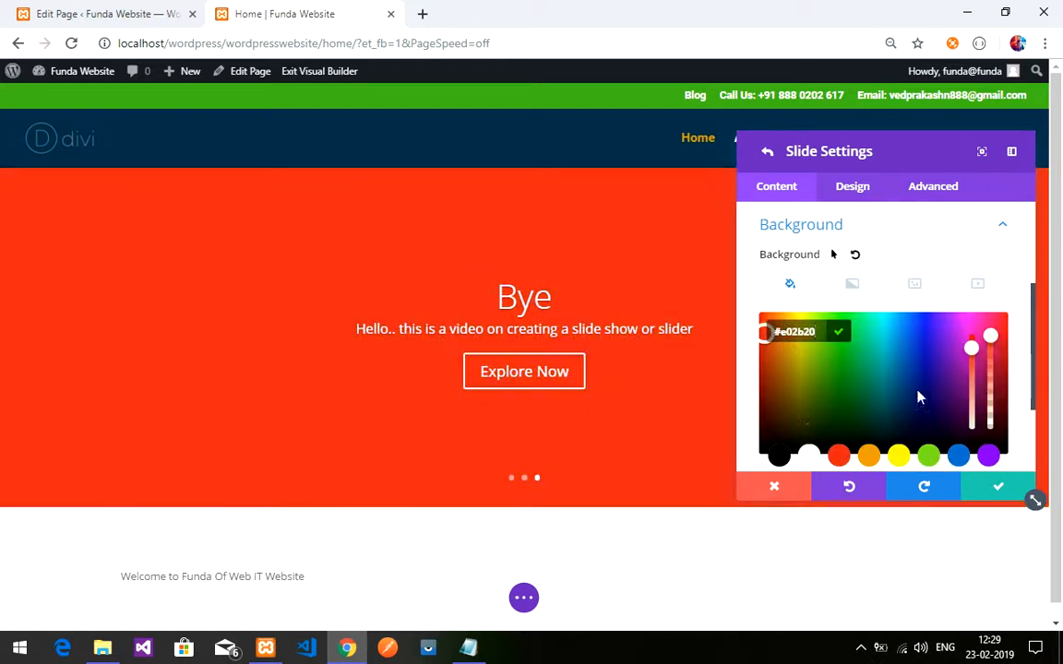
pyautogui.click(915, 286)
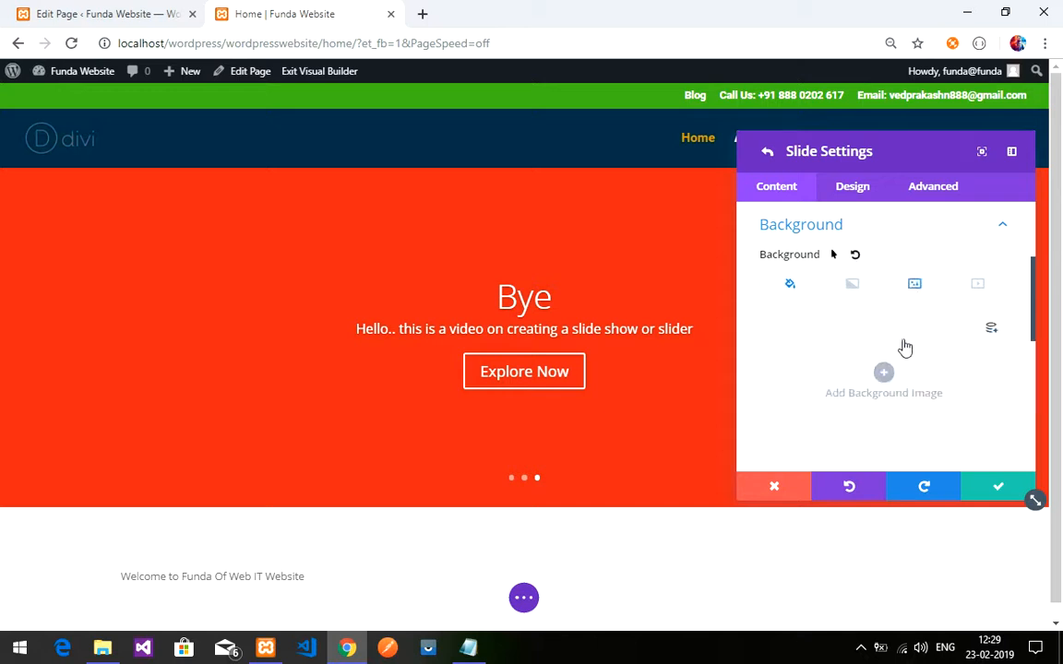
pyautogui.scroll(3, 933, 385)
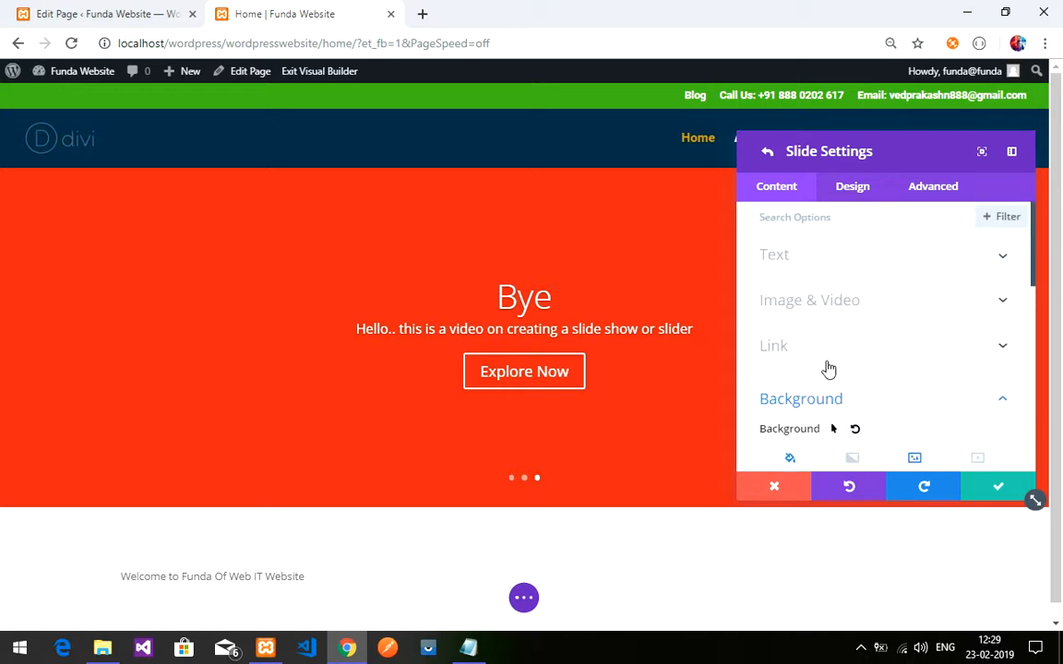
pyautogui.click(858, 301)
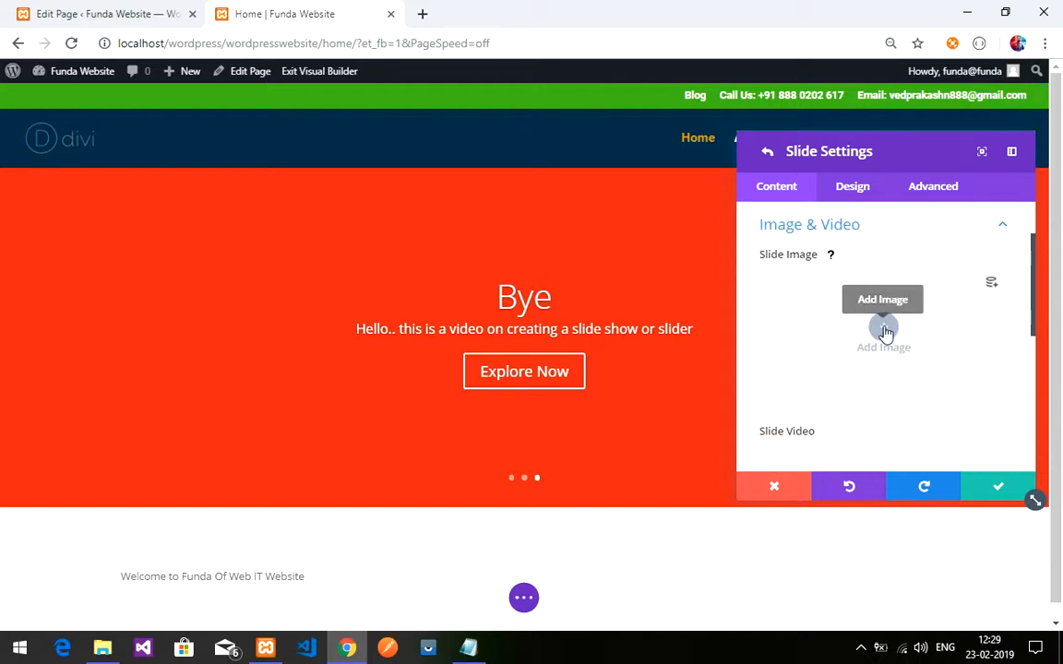
pyautogui.click(977, 489)
pyautogui.scroll(2, 907, 353)
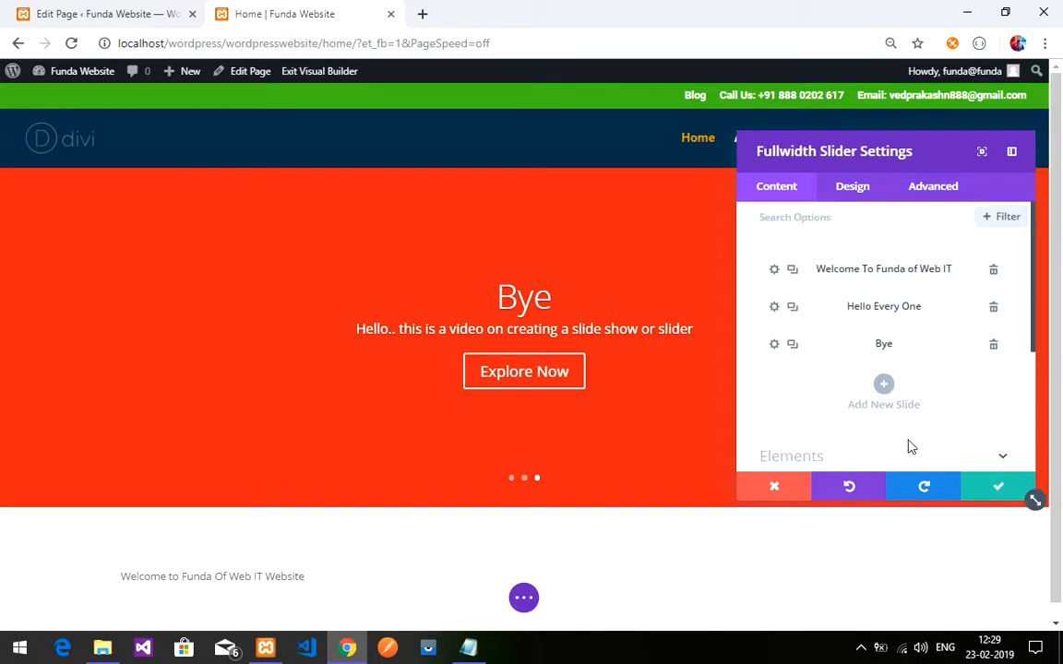
# - Save the slider, then reopen the Bye slide's settings from the Fullwidth Slider
pyautogui.click(998, 489)
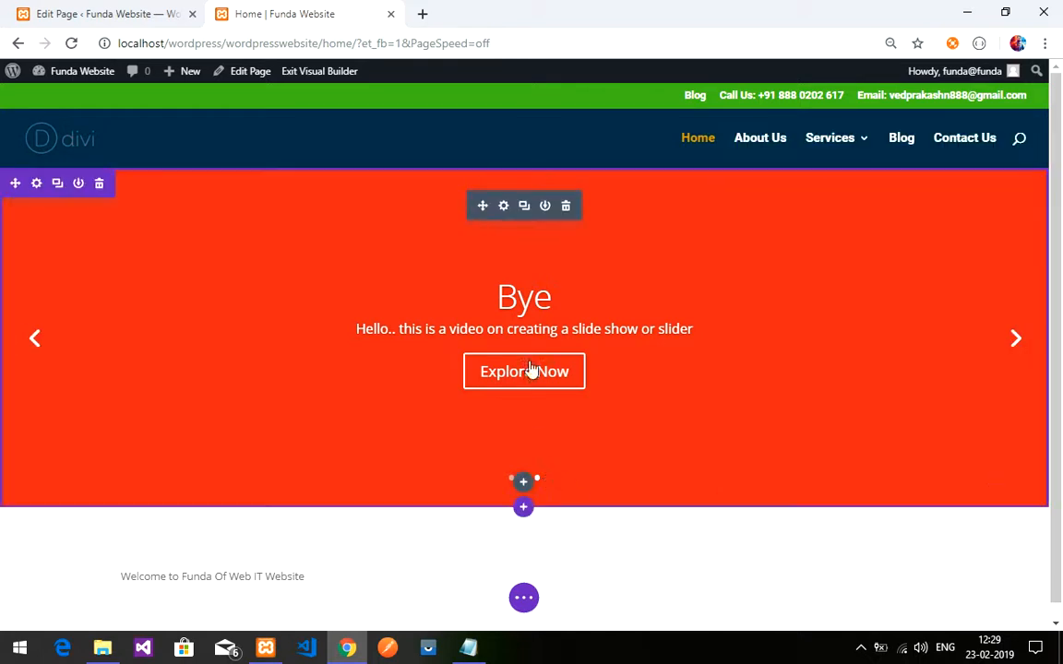
pyautogui.click(504, 206)
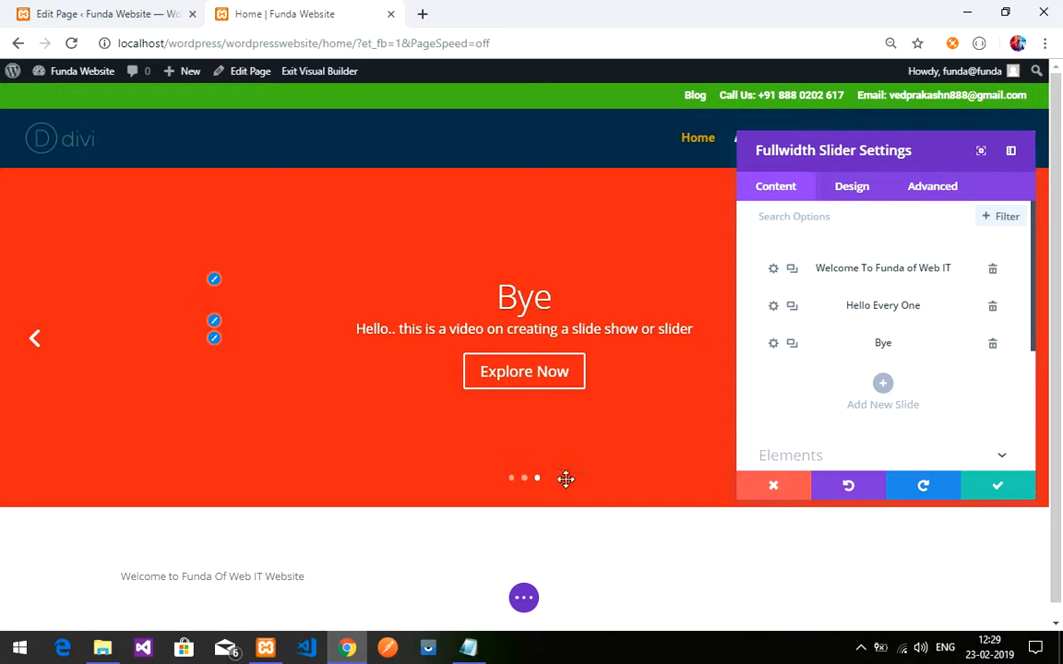
pyautogui.click(772, 344)
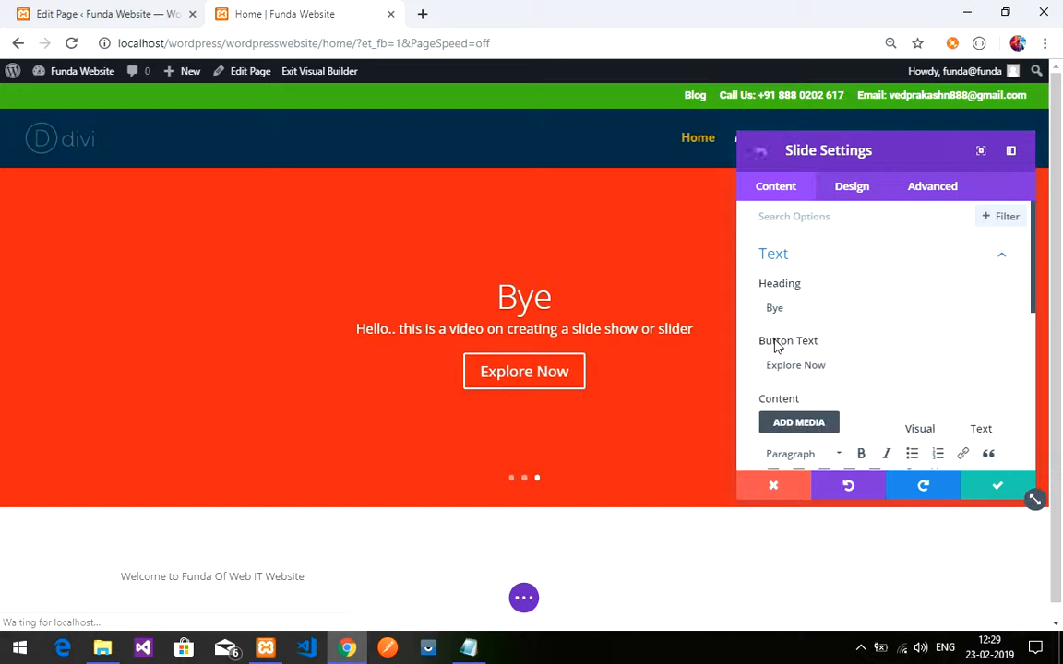
pyautogui.click(844, 263)
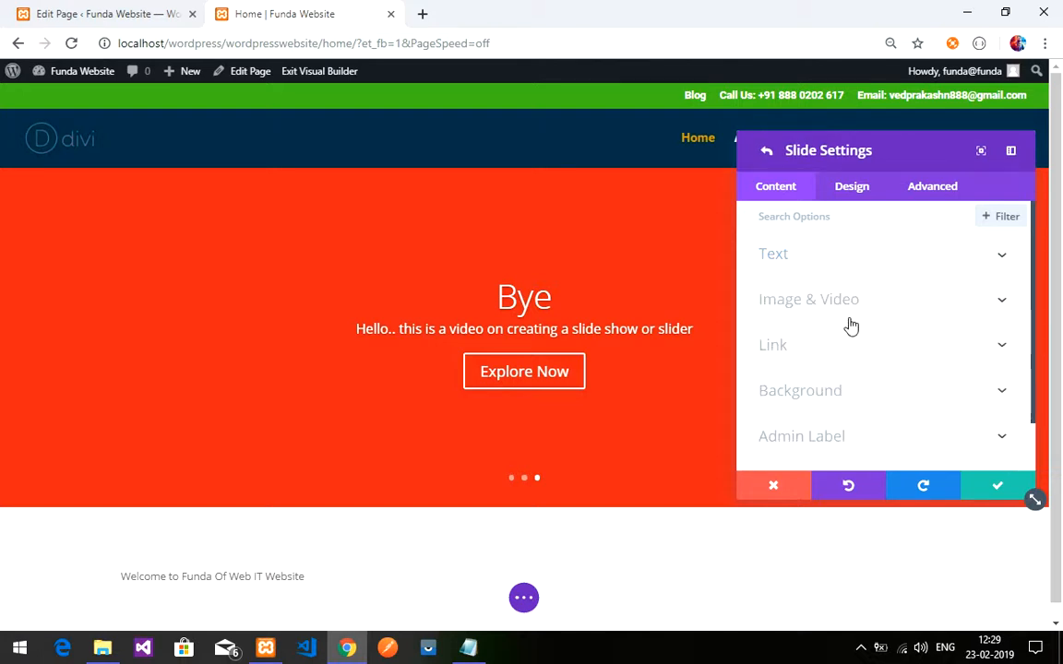
pyautogui.click(829, 392)
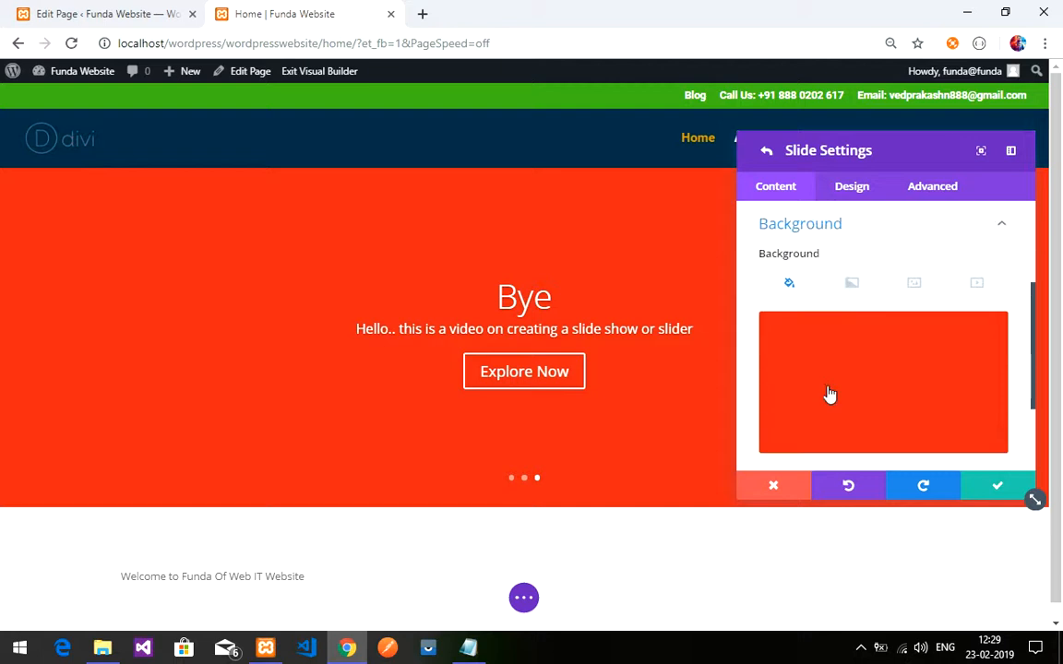
# - Insert one.jpg as the Bye slide's image, then remove it again
pyautogui.click(912, 288)
pyautogui.scroll(3, 812, 351)
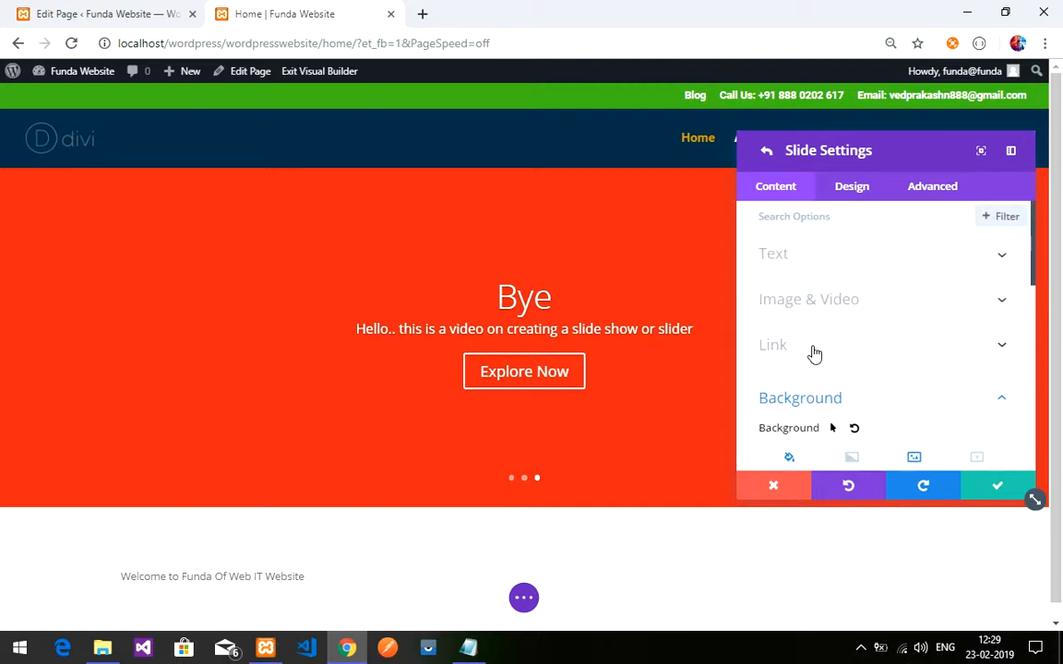
pyautogui.click(865, 302)
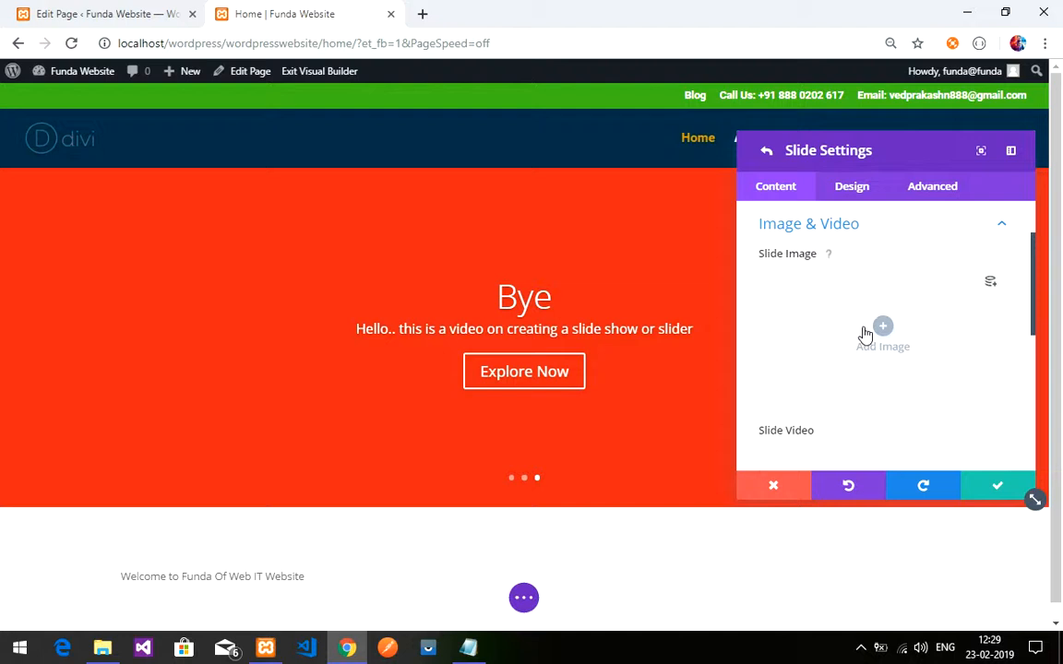
pyautogui.click(863, 334)
pyautogui.click(226, 249)
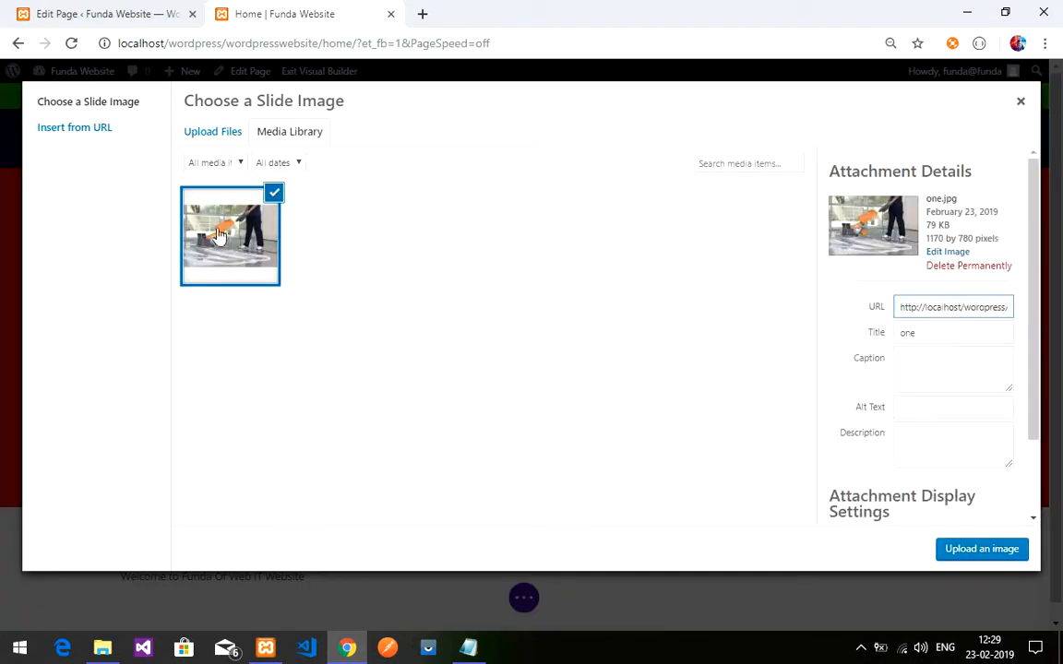
pyautogui.click(980, 549)
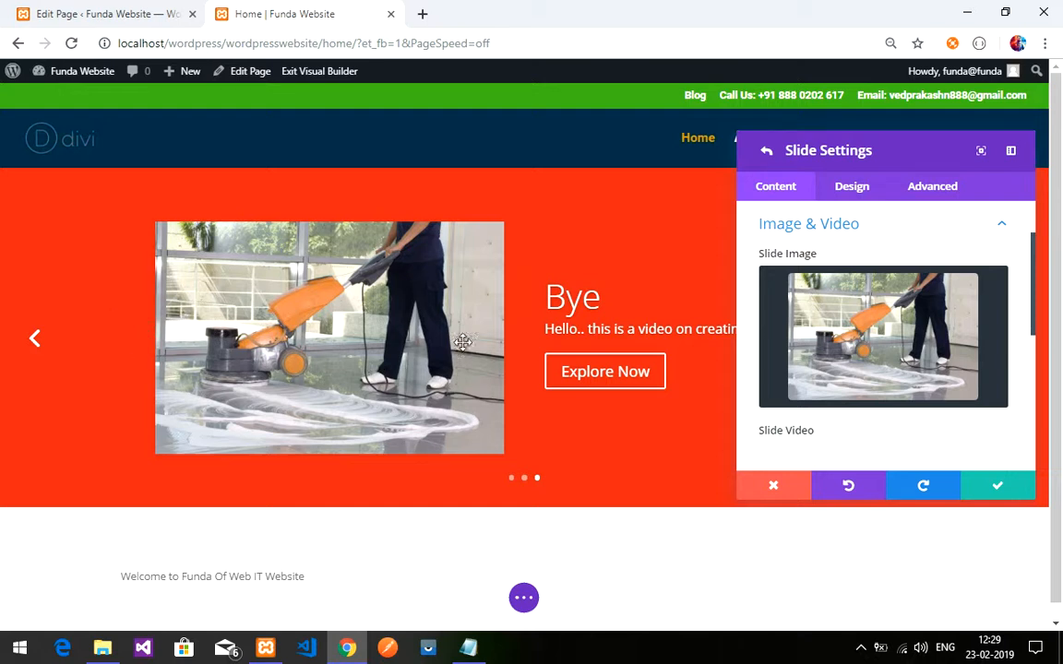
pyautogui.scroll(-1, 780, 396)
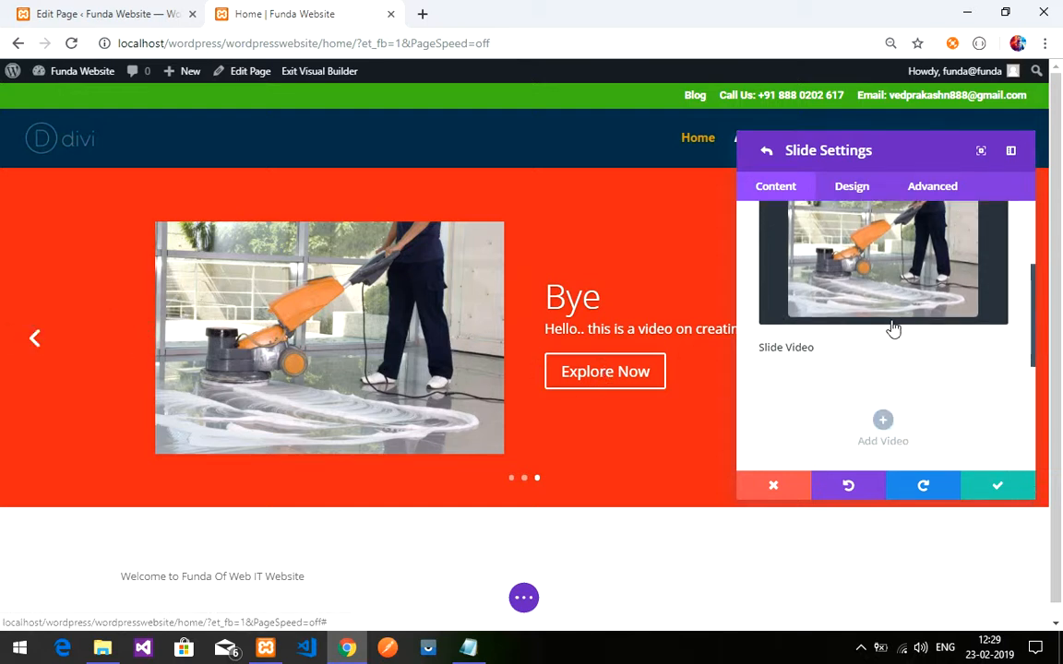
pyautogui.scroll(3, 964, 360)
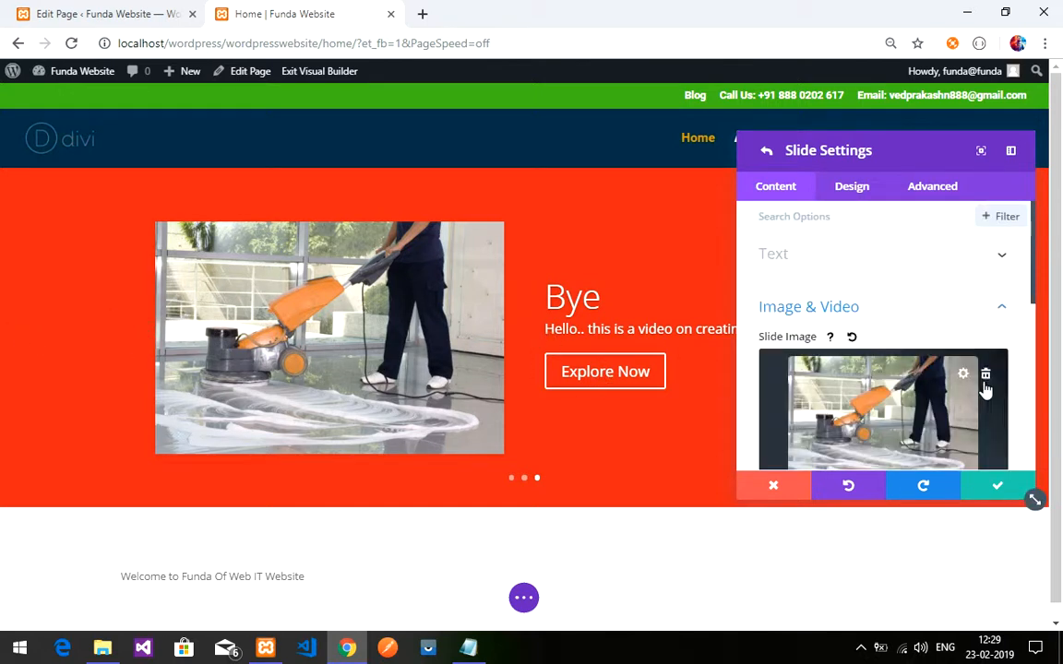
pyautogui.click(961, 373)
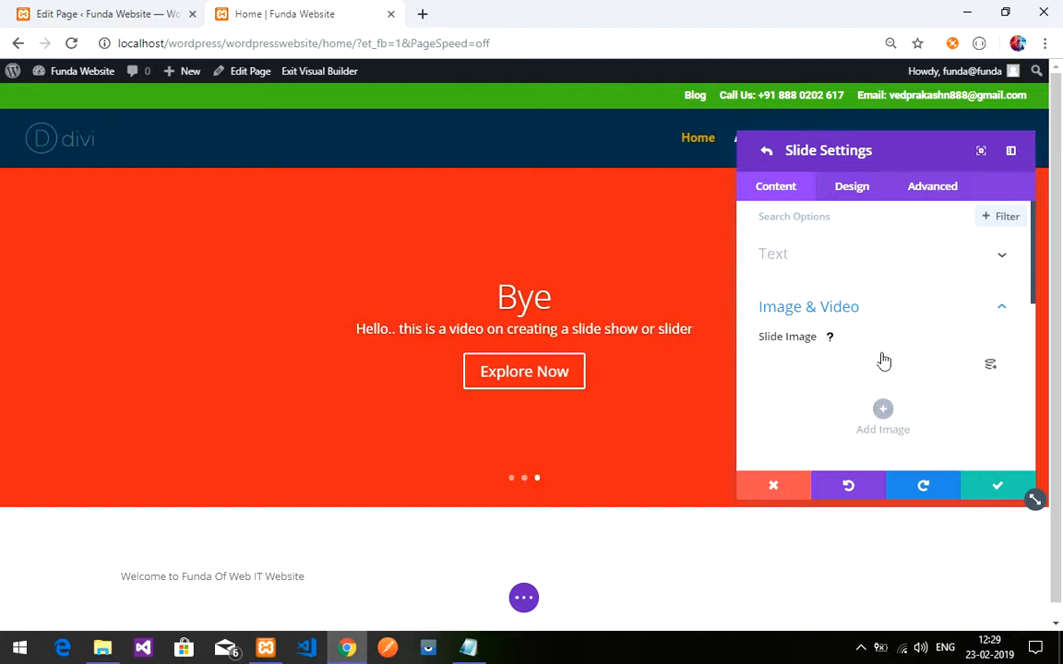
pyautogui.click(911, 313)
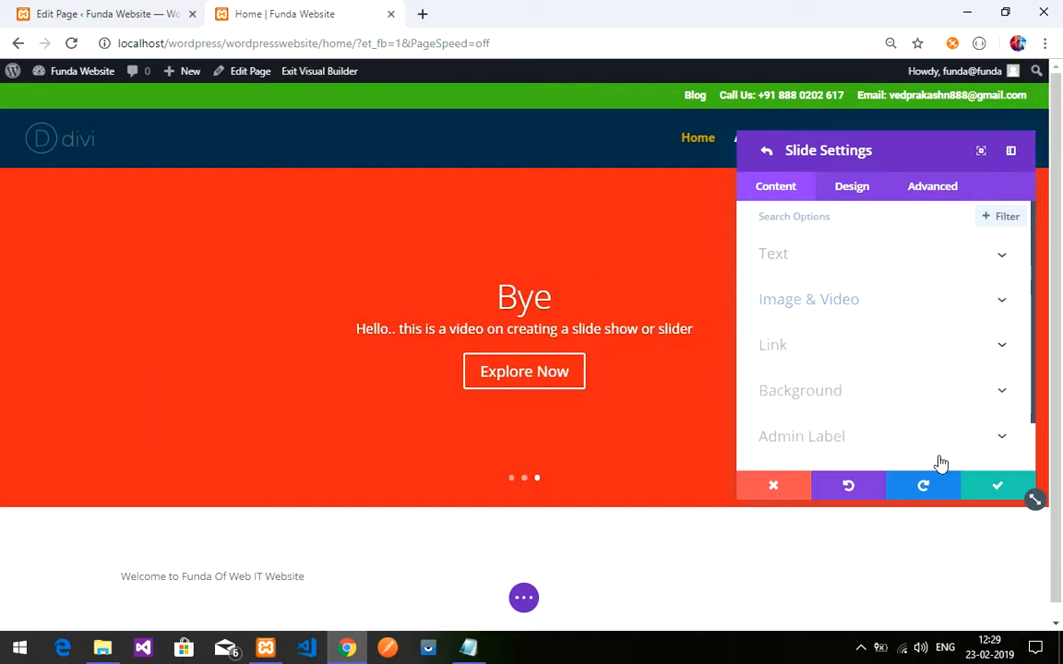
# - Check the Bye slide's video background option, then save and close the slide and slider settings
pyautogui.click(920, 397)
pyautogui.scroll(-2, 895, 369)
pyautogui.scroll(2, 948, 305)
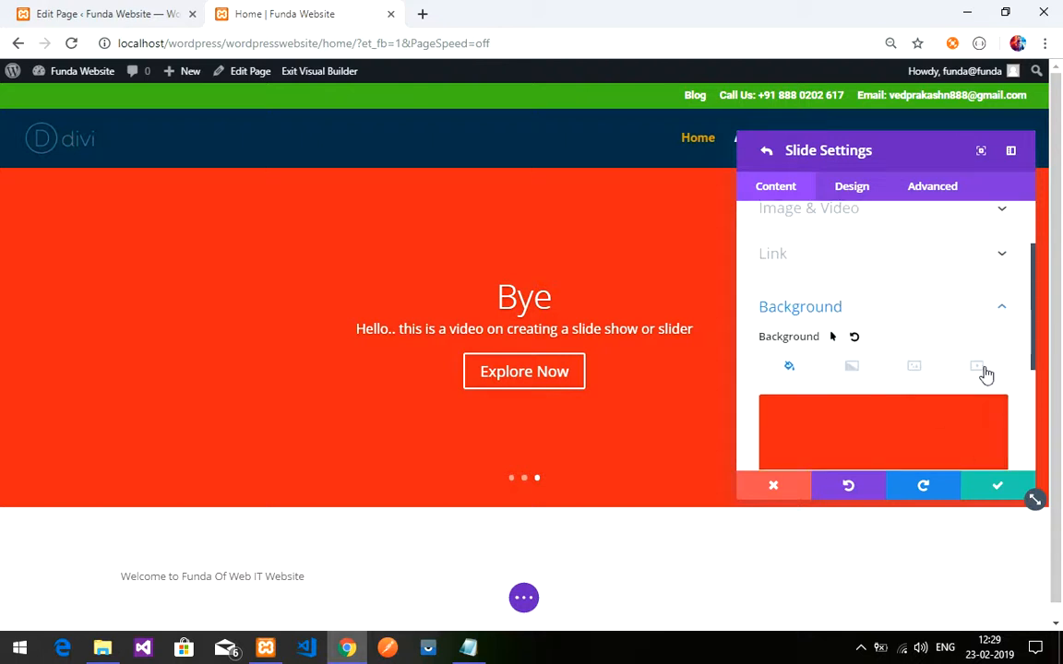
pyautogui.click(983, 366)
pyautogui.scroll(-2, 909, 394)
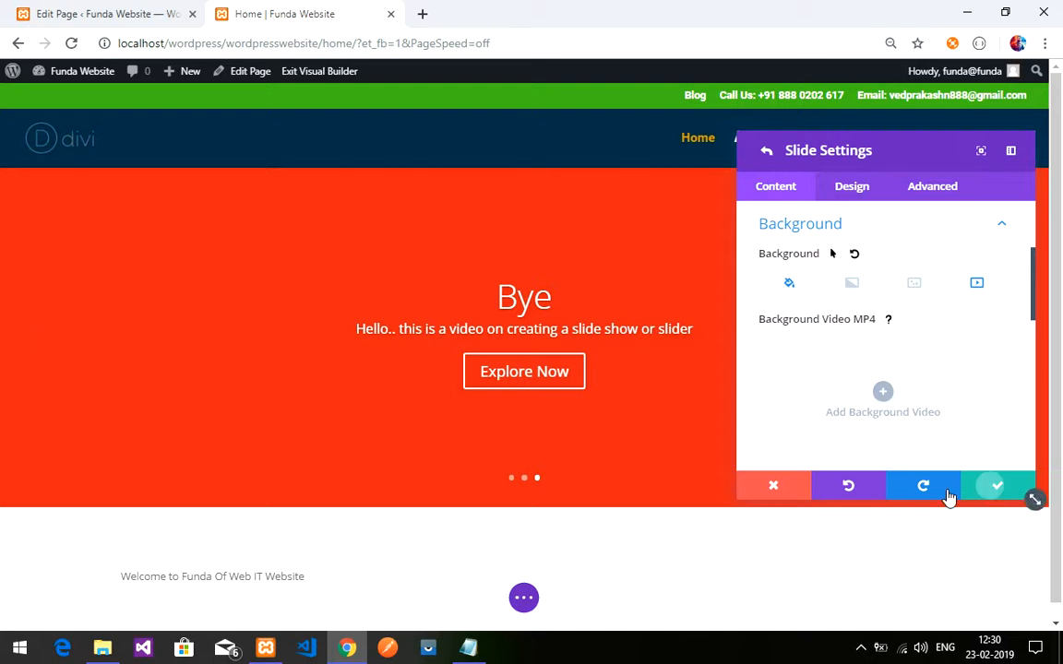
pyautogui.click(993, 489)
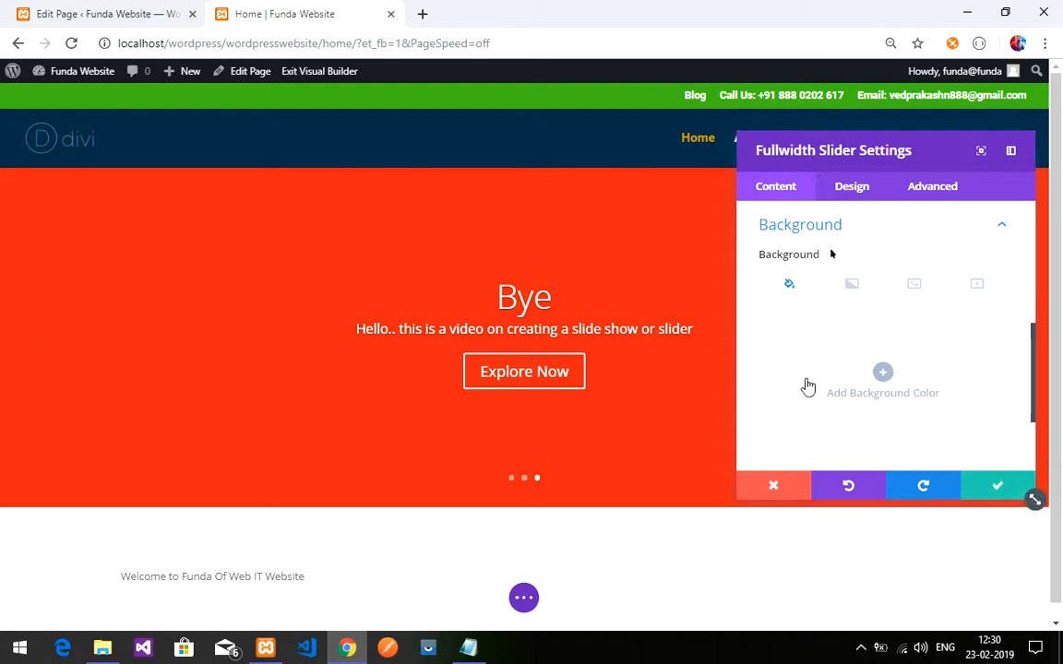
pyautogui.click(992, 485)
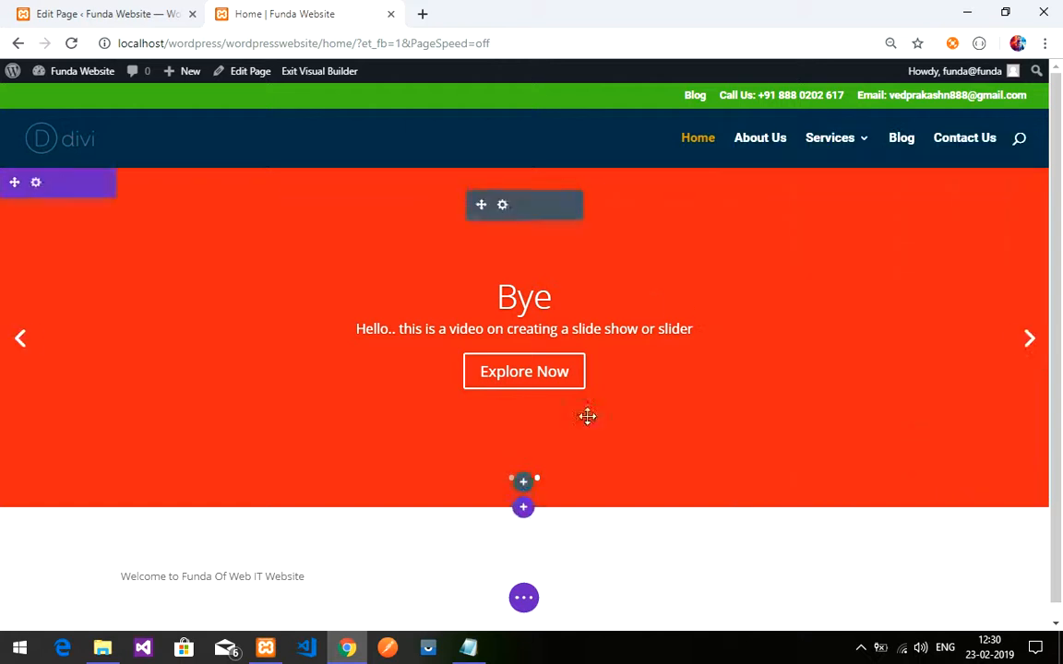
pyautogui.click(522, 599)
# - Save the home page, then check the Edit Page tab and open the all-pages list
pyautogui.click(1004, 600)
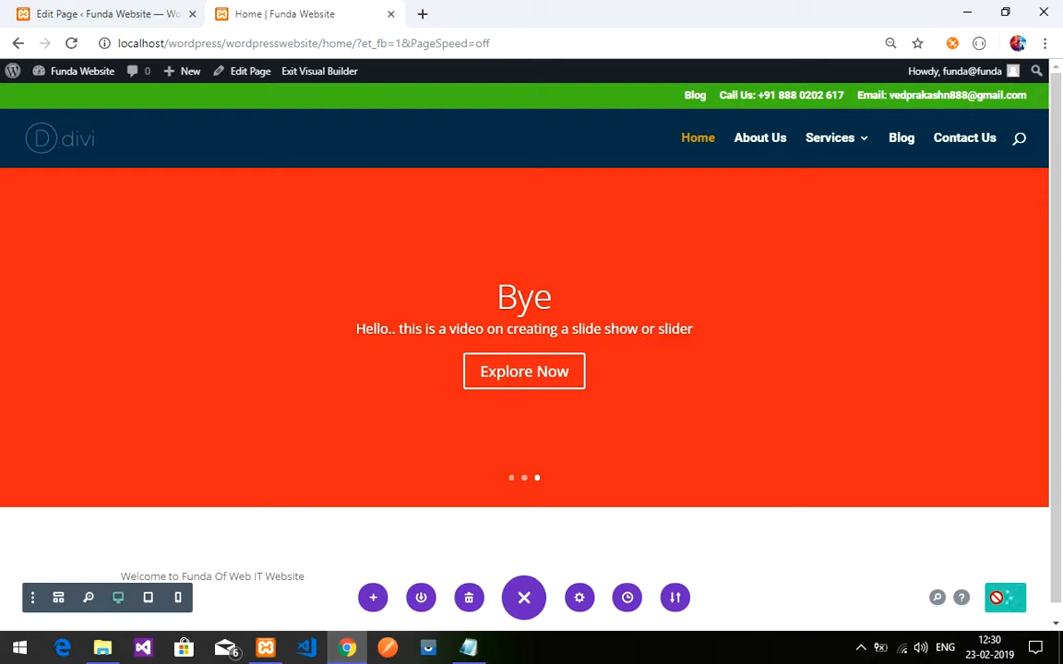
pyautogui.click(138, 13)
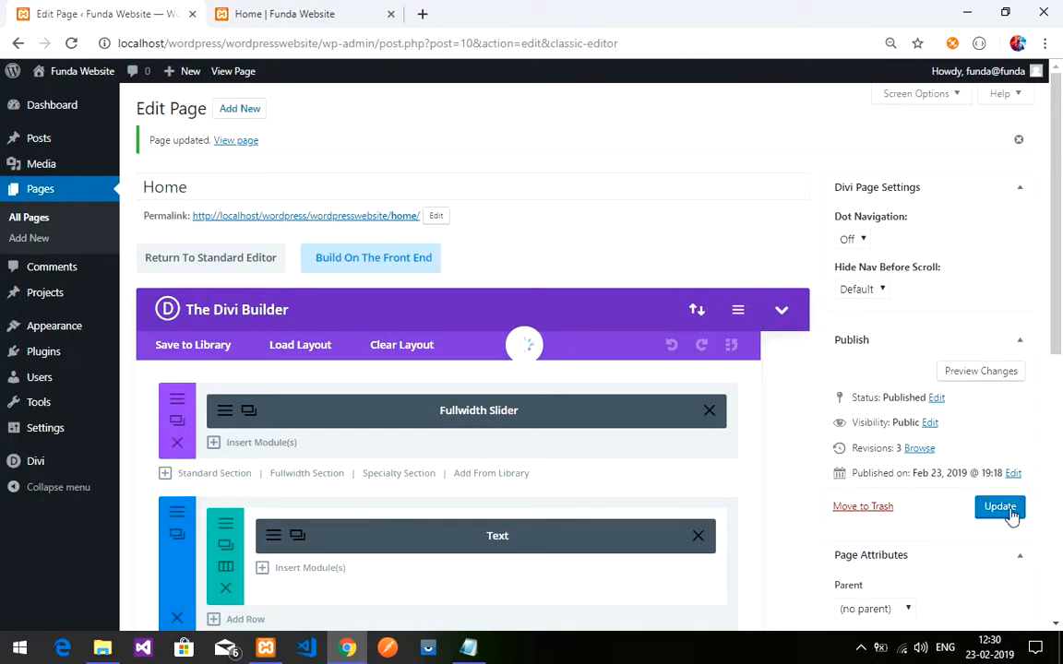
pyautogui.click(323, 13)
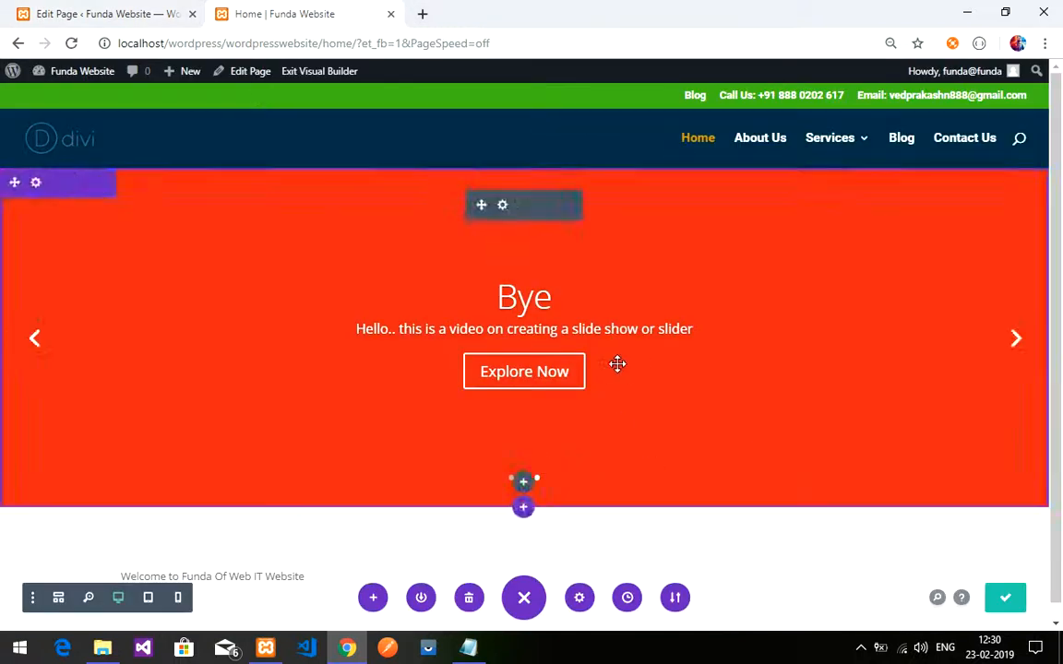
pyautogui.click(112, 13)
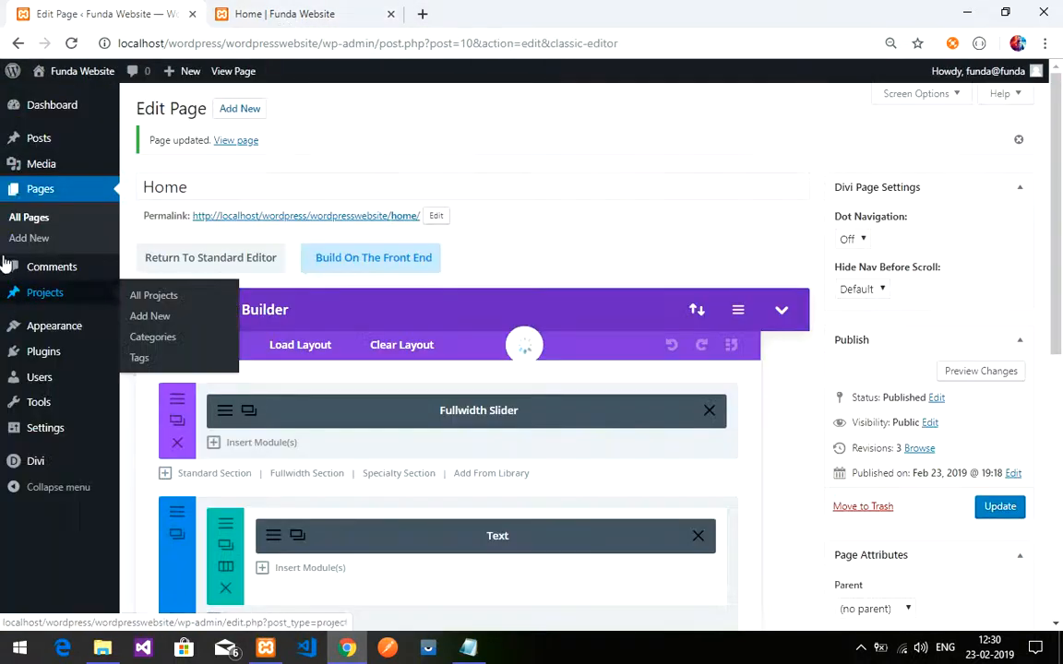
pyautogui.click(37, 190)
pyautogui.click(609, 138)
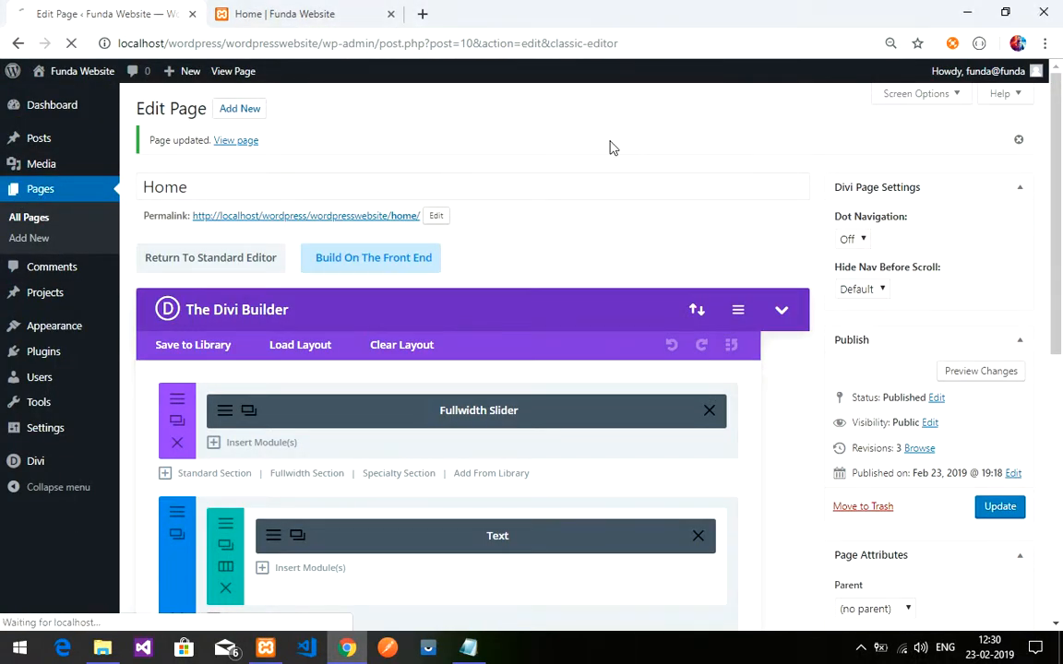
# - Back on the Home page tab, save again and exit the Visual Builder to the live page
pyautogui.click(259, 13)
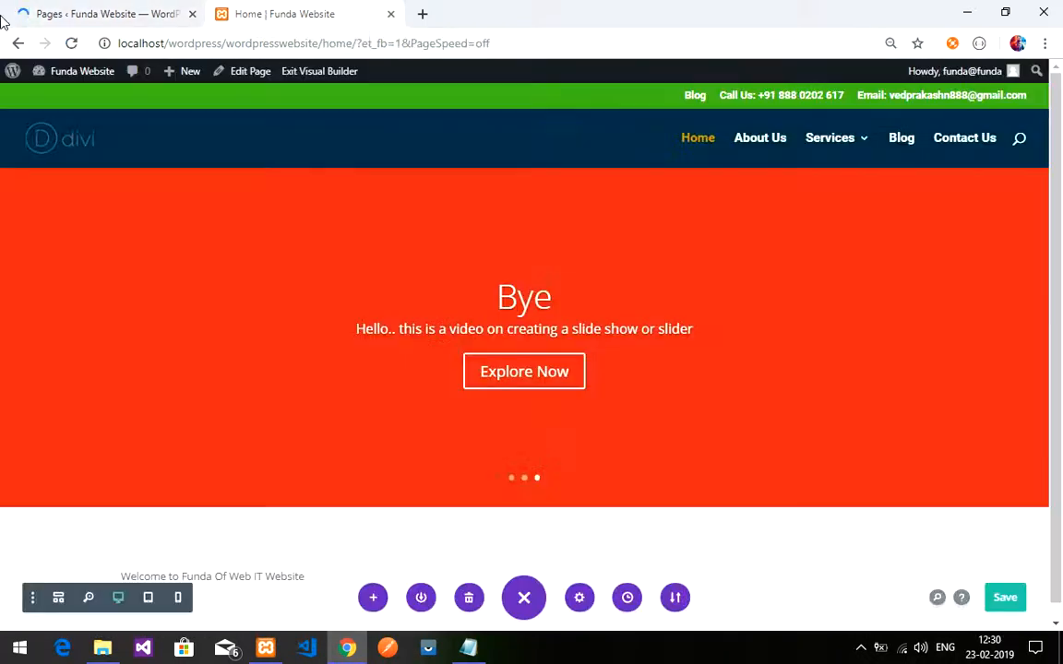
pyautogui.click(46, 14)
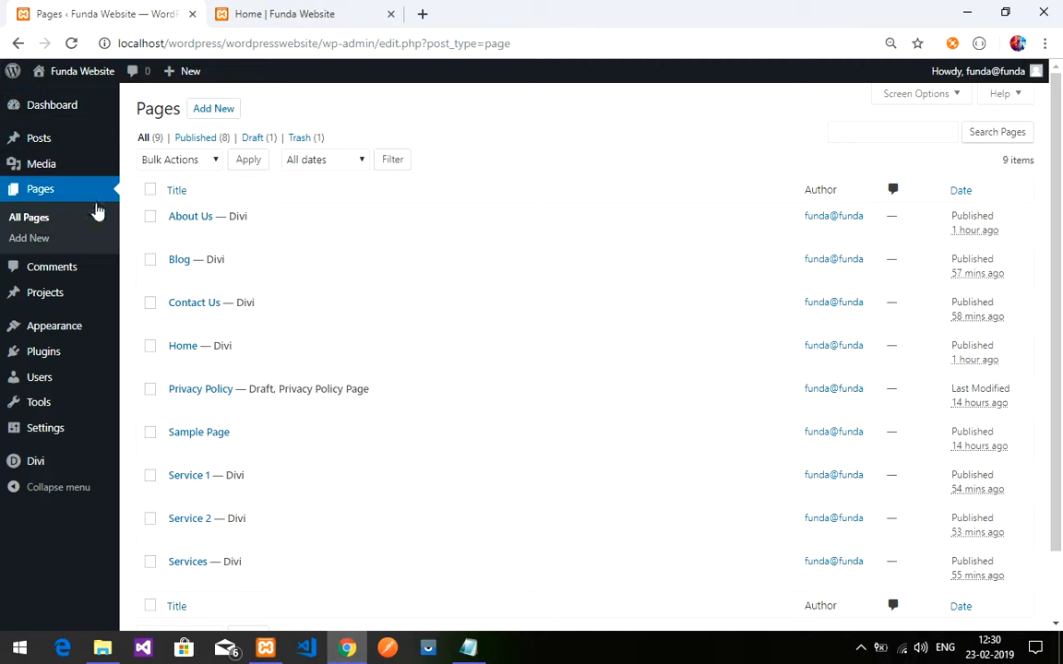
pyautogui.click(239, 9)
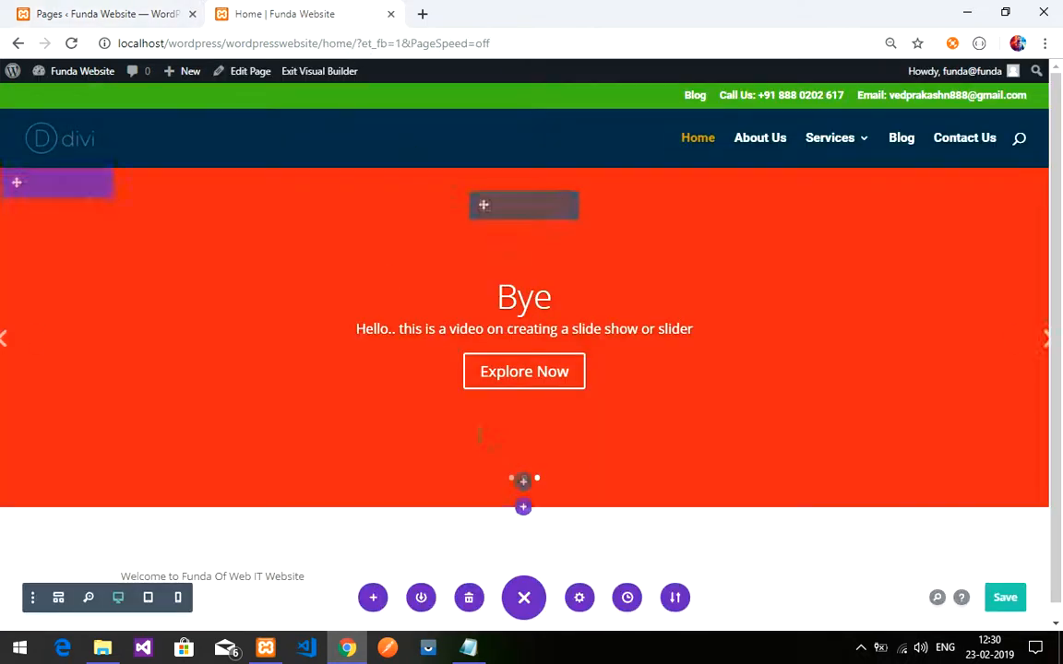
pyautogui.click(1005, 597)
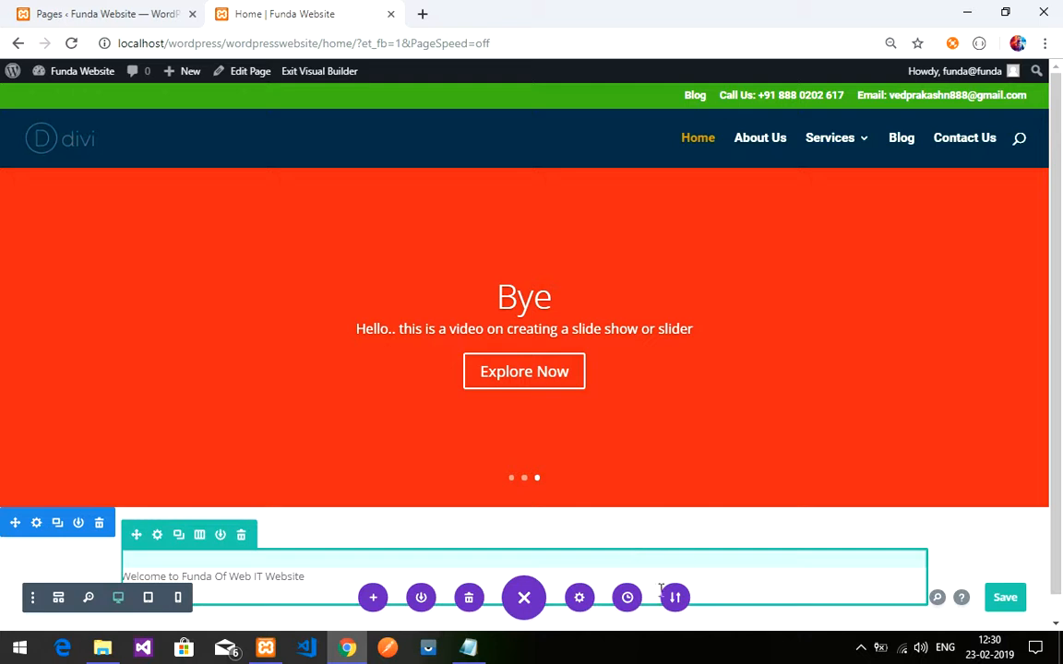
pyautogui.click(306, 76)
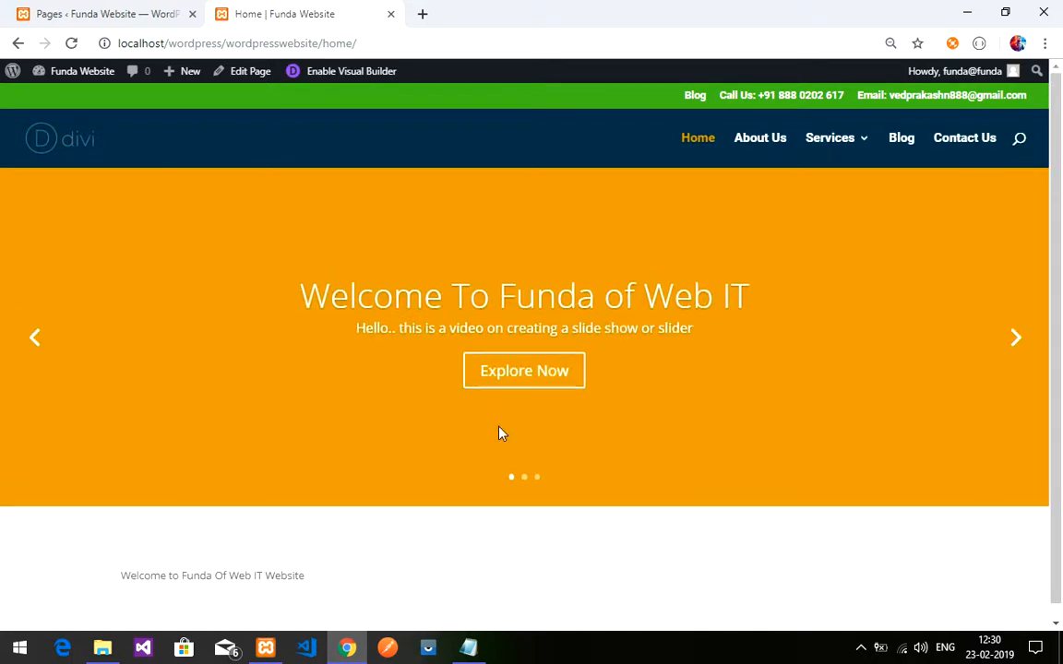
# - Step the live slider through Hello Every One, Bye and Welcome, back to Hello Every One
pyautogui.click(1019, 339)
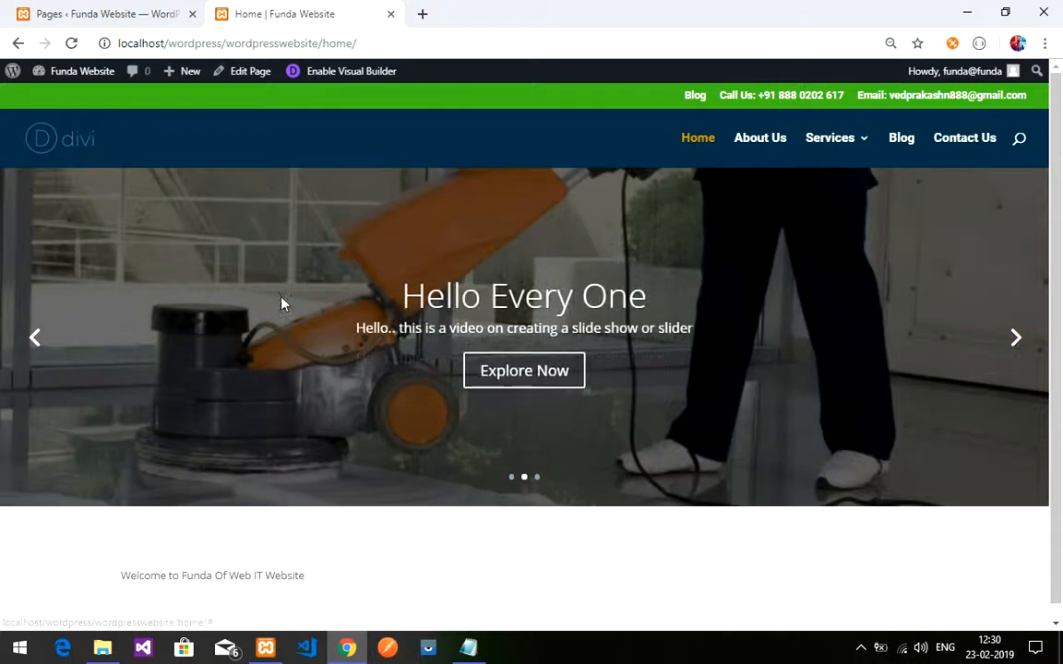
pyautogui.click(1018, 358)
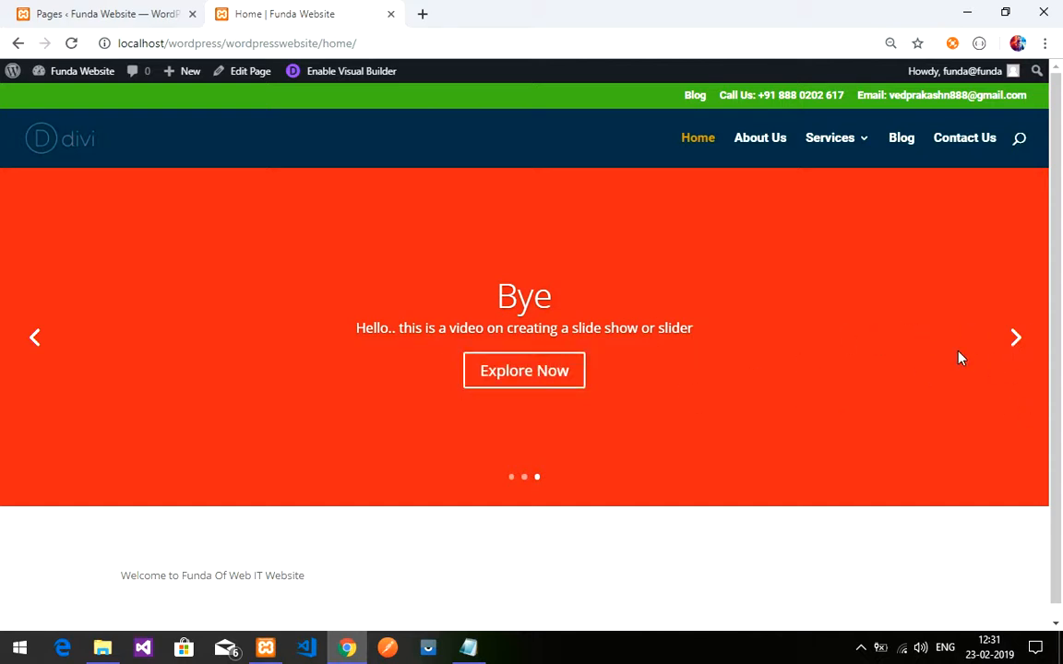
pyautogui.click(1012, 341)
pyautogui.click(1013, 347)
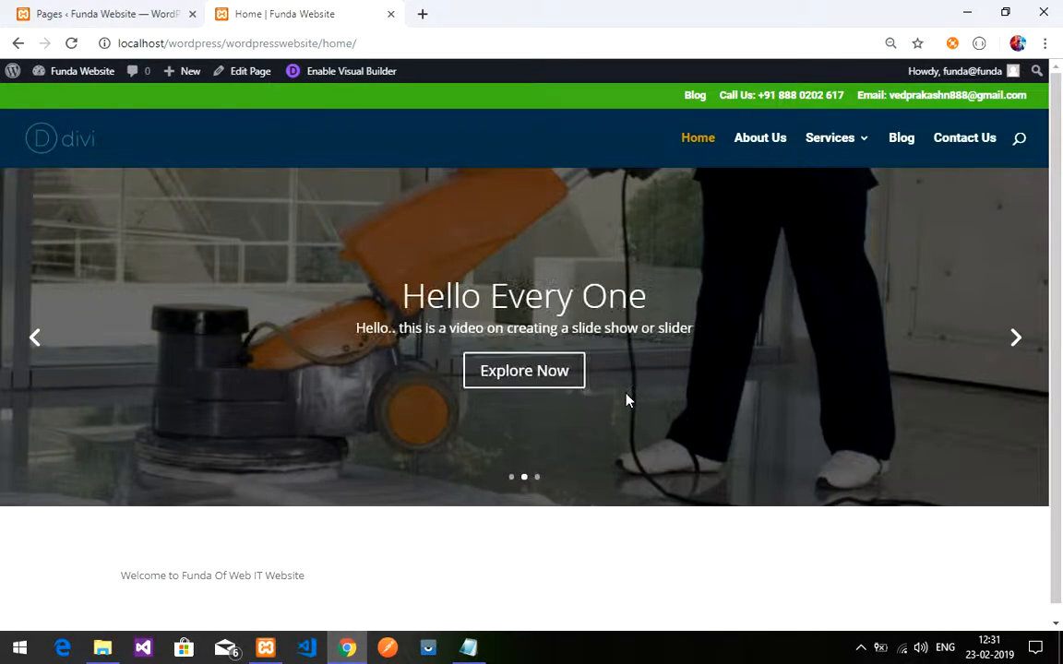